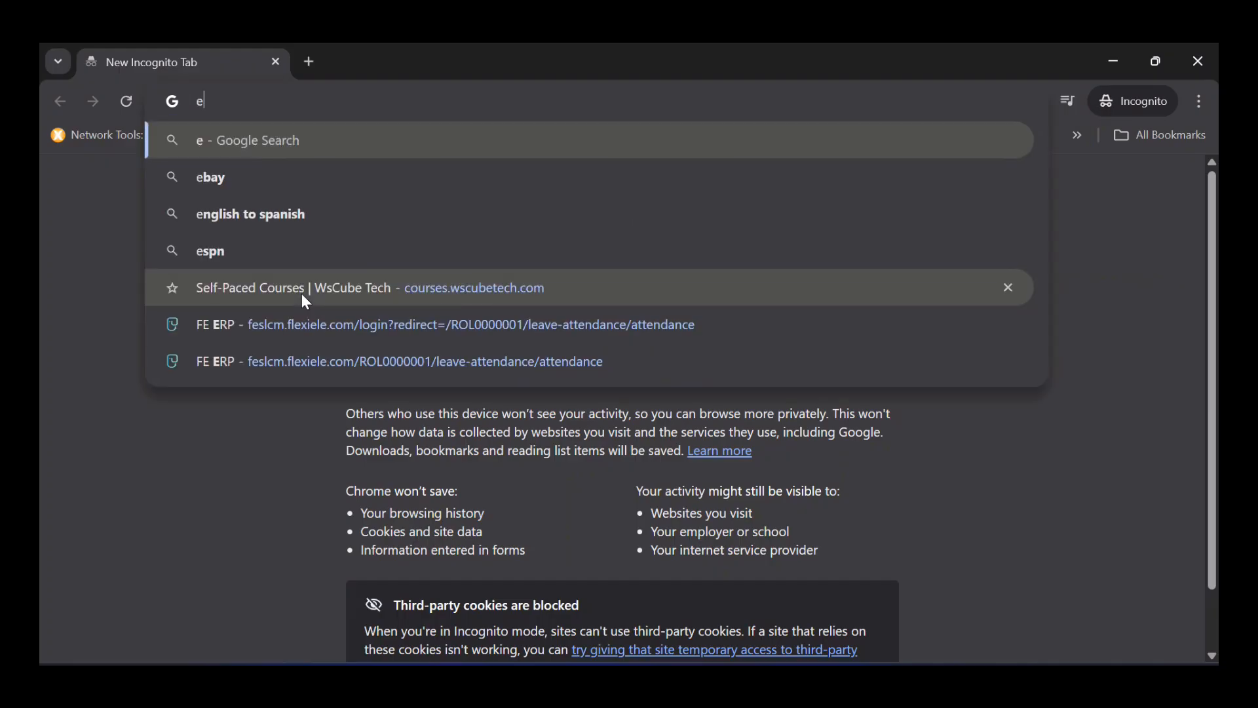
- Search Google for 'eveng' and open the official eve-ng.net result
type("ve")
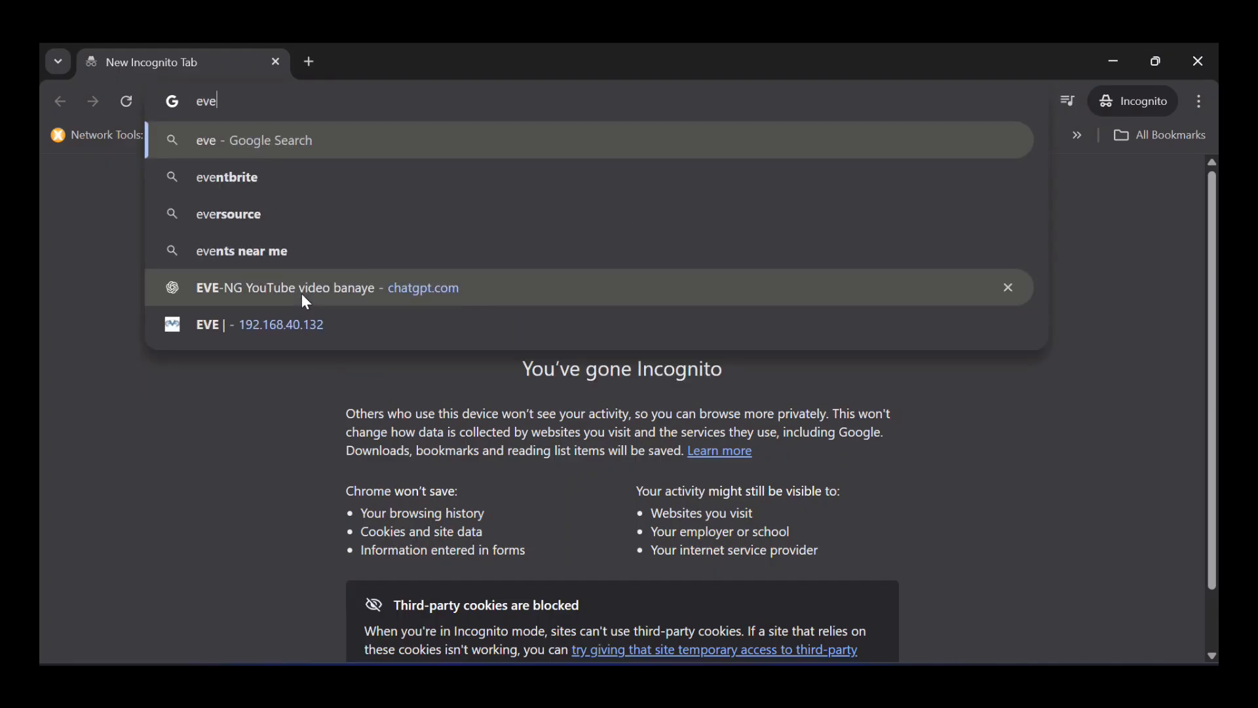
type("ng")
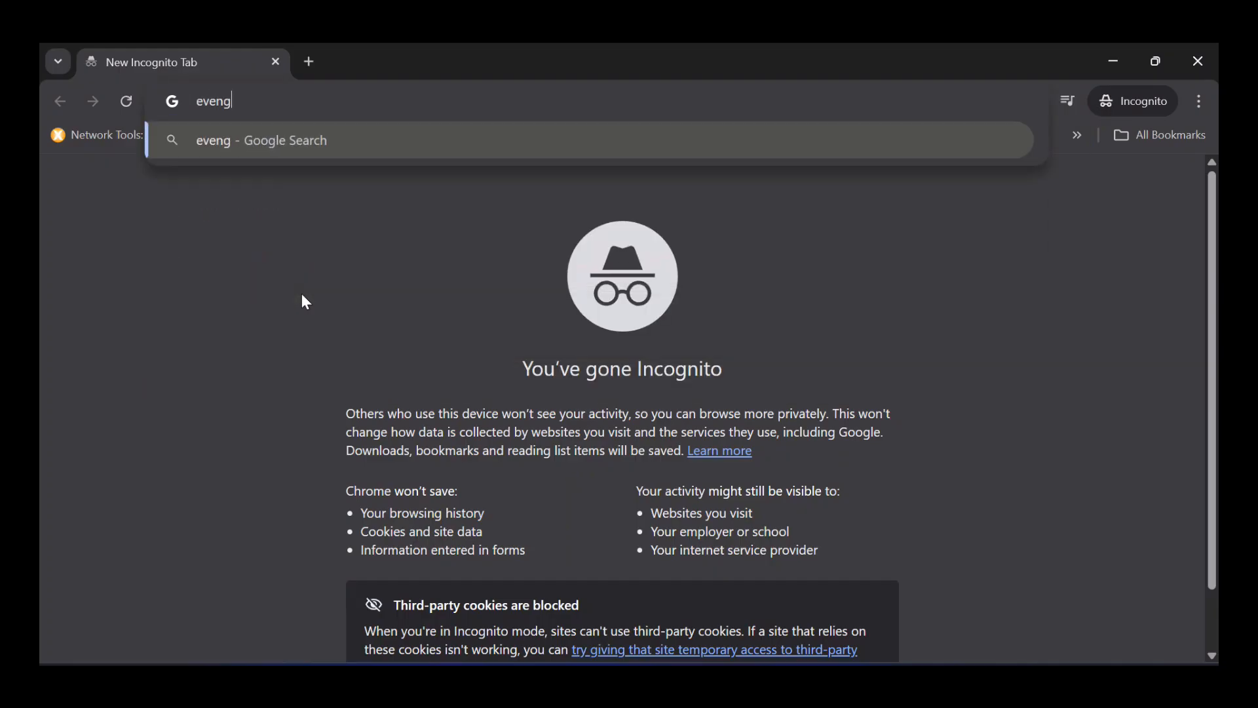
key("Return")
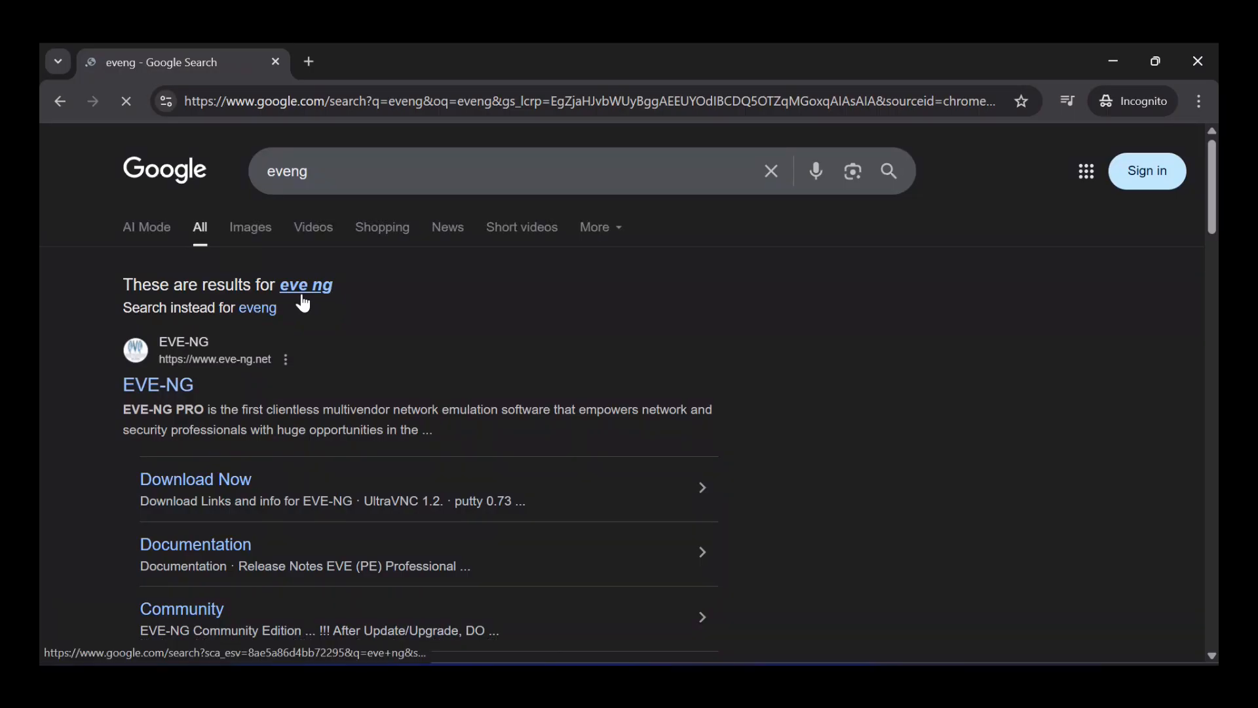
left_click(182, 376)
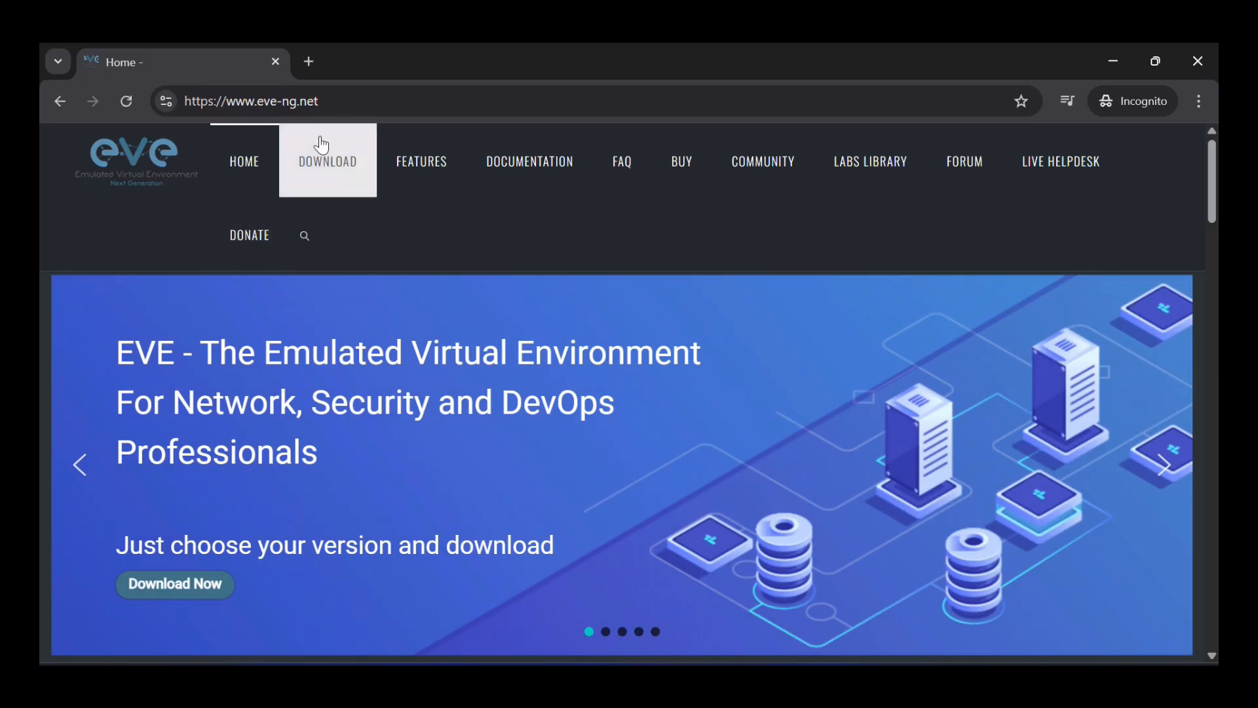
- Start downloading the EVE-NG Community Edition full ISO to the Downloads folder
left_click(321, 164)
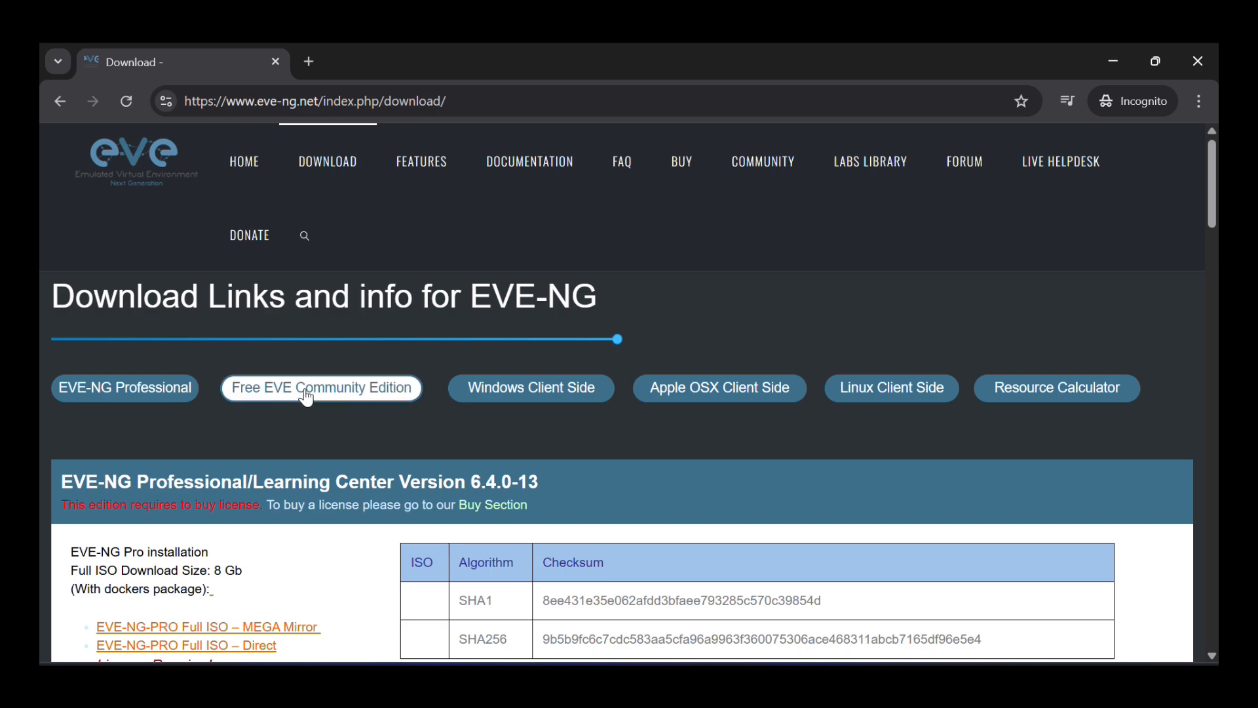
left_click(338, 402)
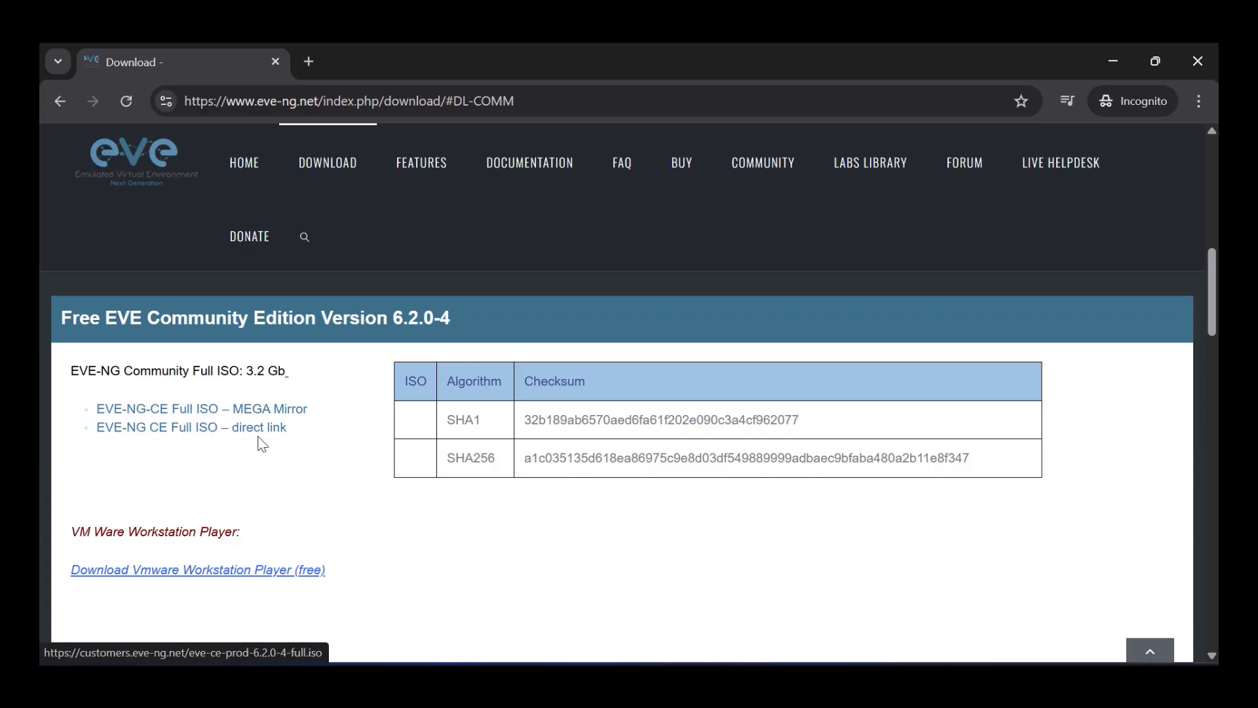
left_click(212, 427)
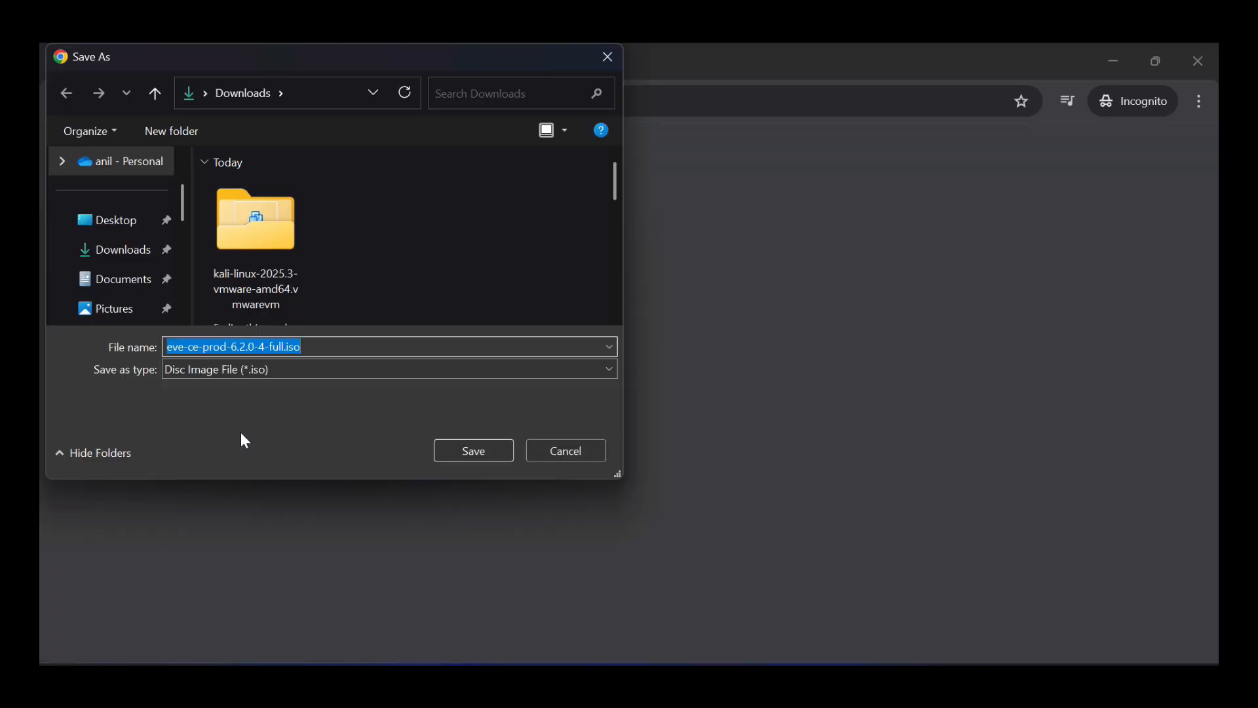
left_click(126, 256)
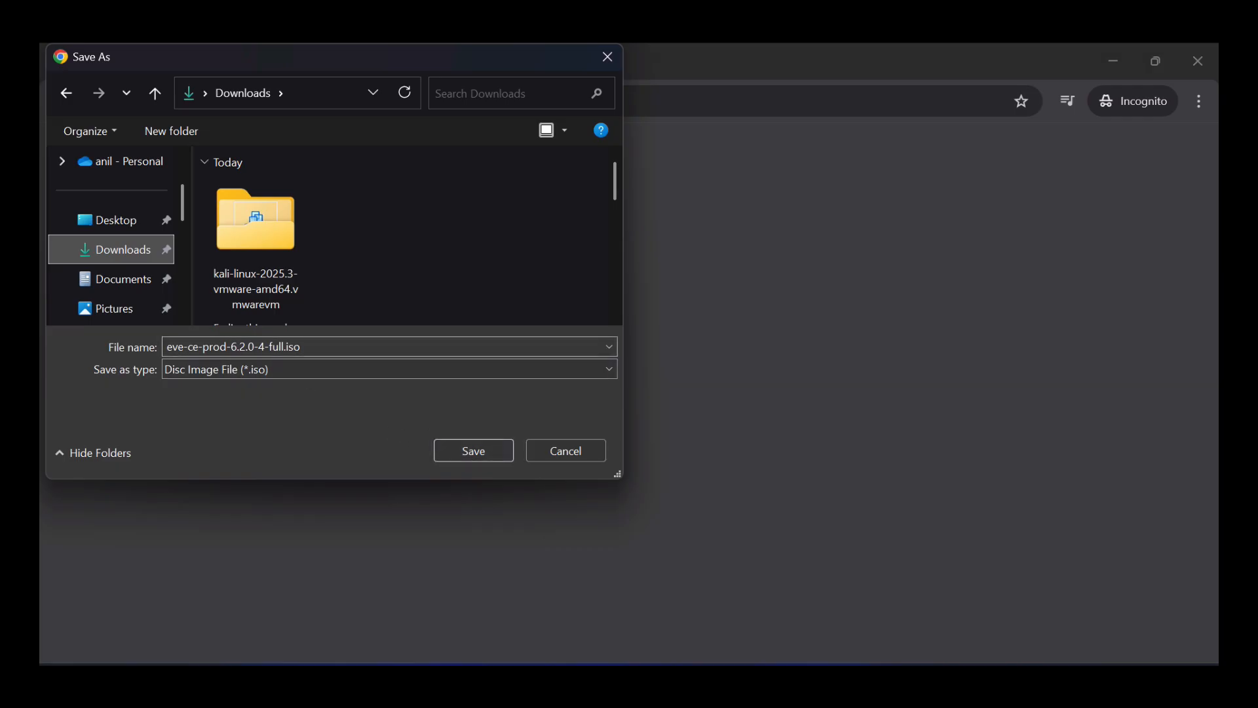
left_click(462, 454)
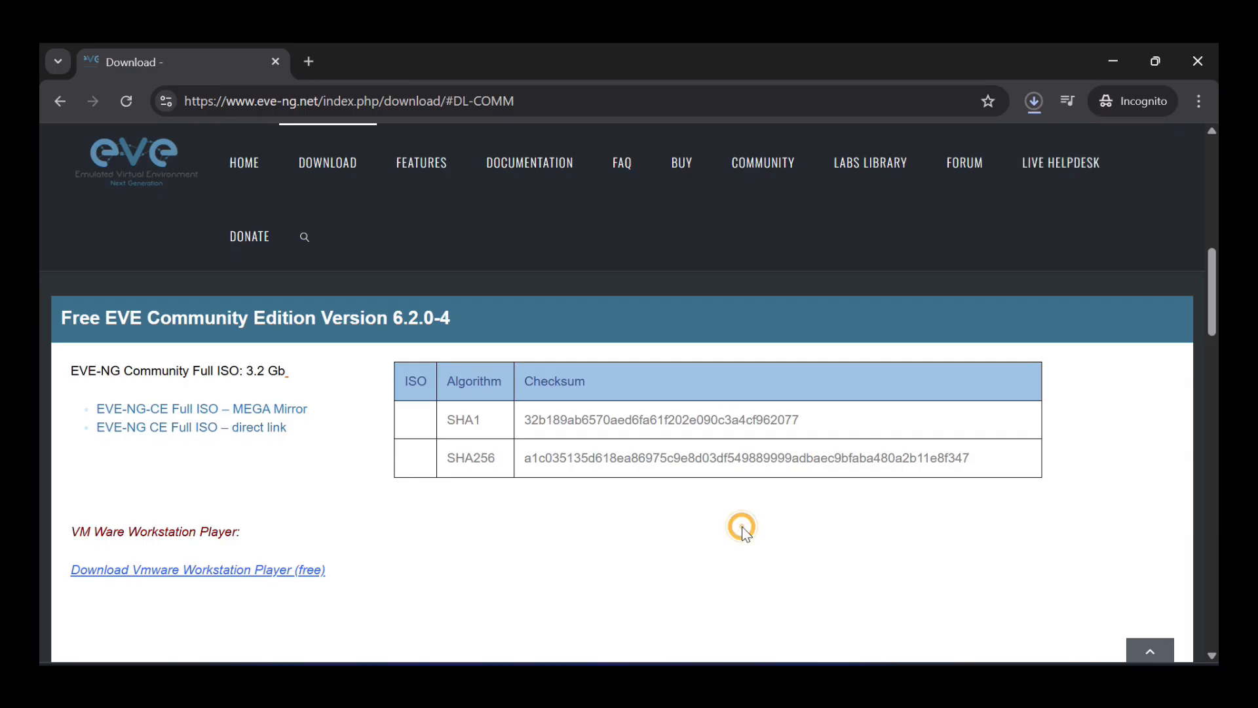
- Try the EVE-ClientPackV2.dmg client pack download, then dismiss its save prompt unsaved
scroll(742, 528, "down", 2)
scroll(744, 531, "down", 5)
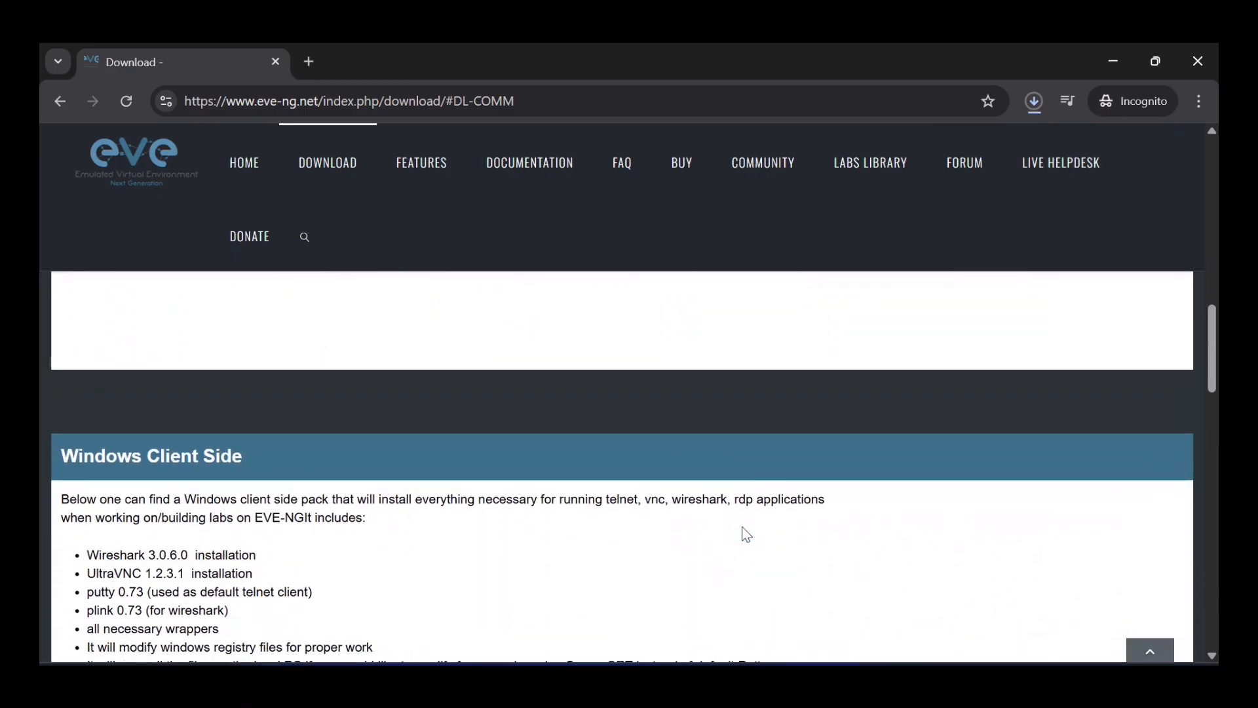
scroll(743, 528, "down", 6)
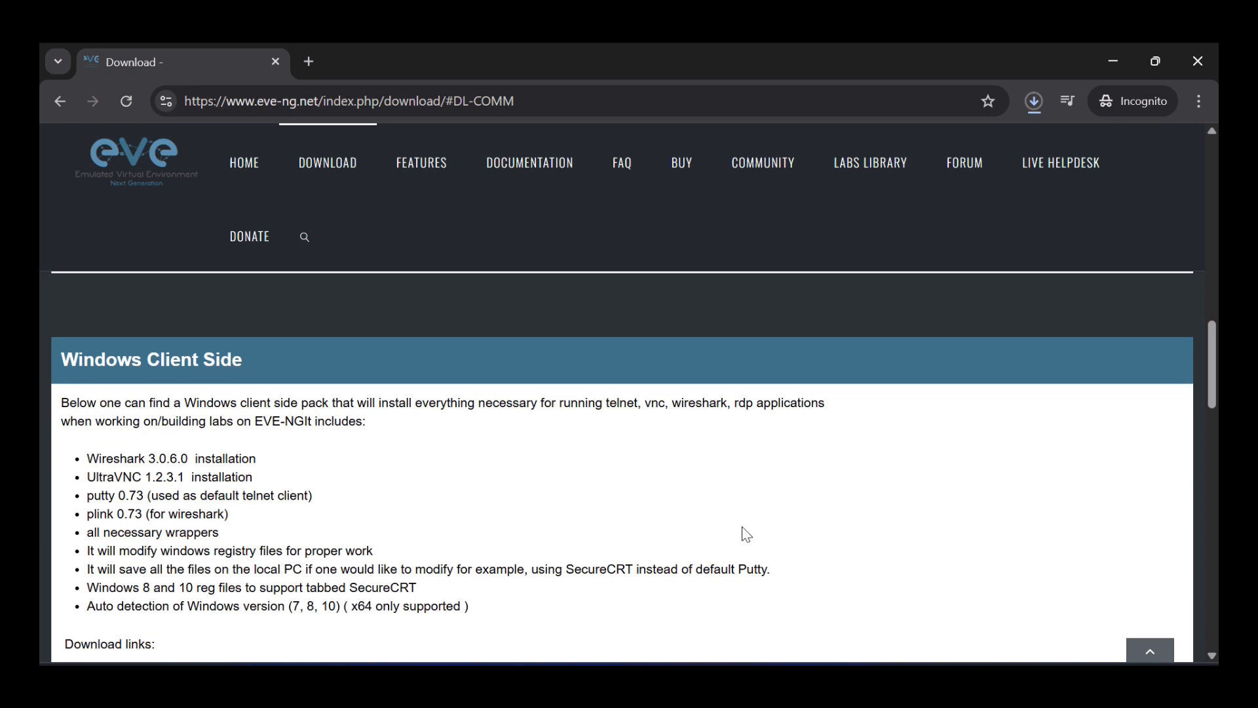
scroll(743, 534, "down", 5)
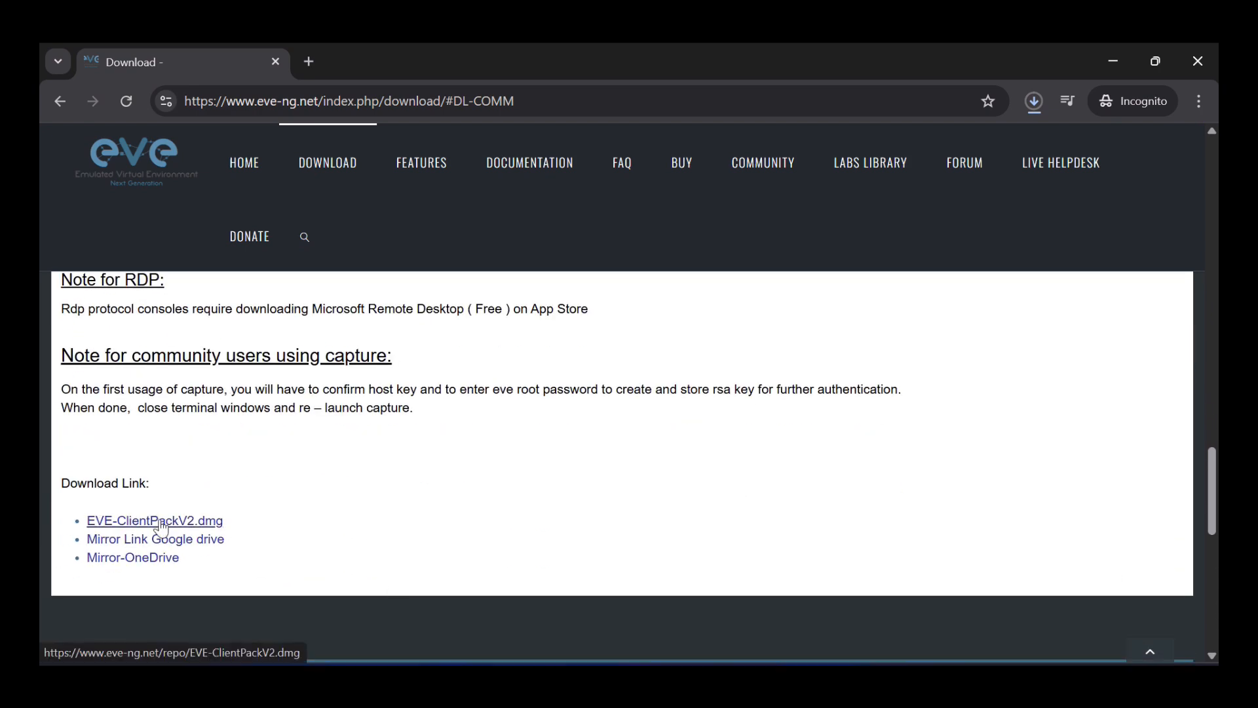
left_click(162, 523)
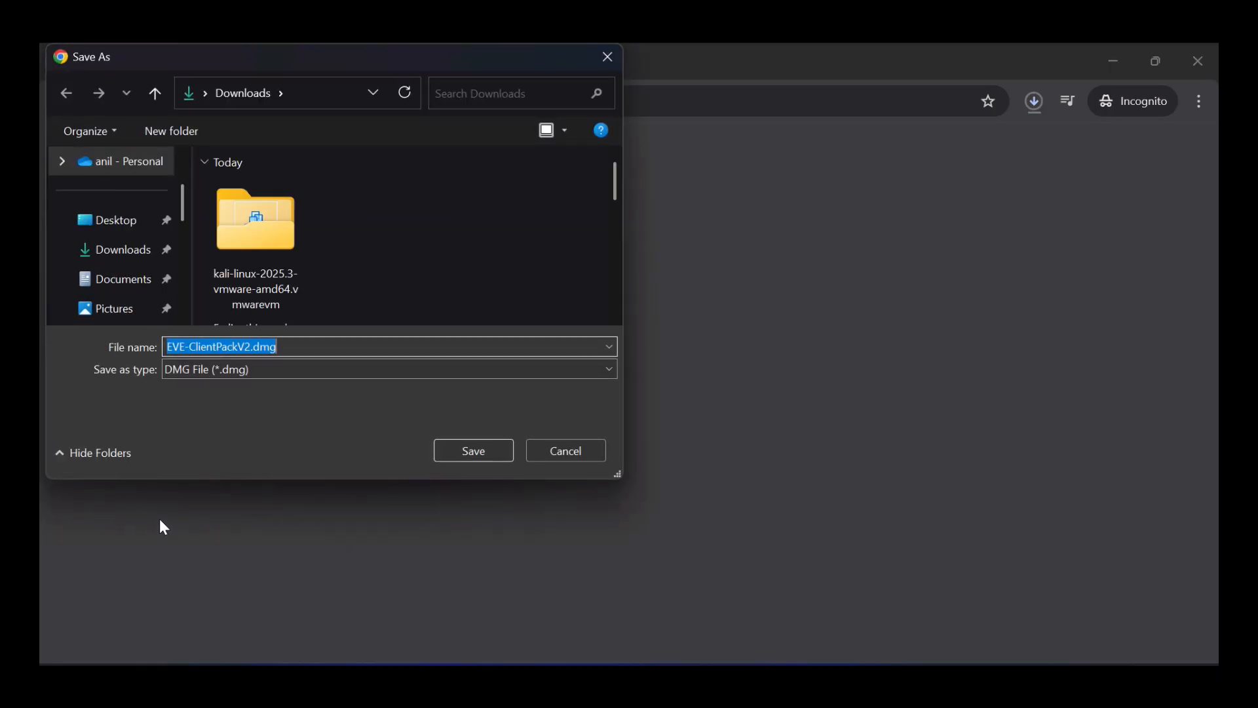
left_click(555, 459)
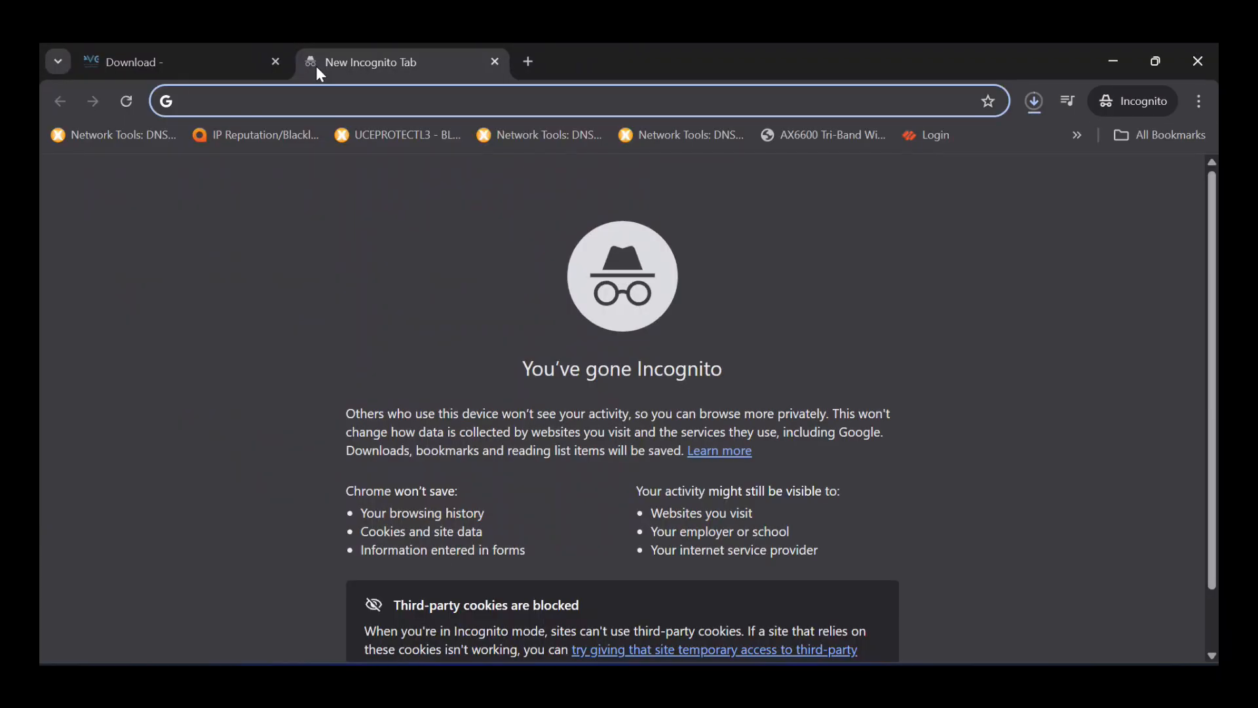
- Search 'winscp', start the WinSCP 6.5.3 installer download, then cancel its save
type("winscp")
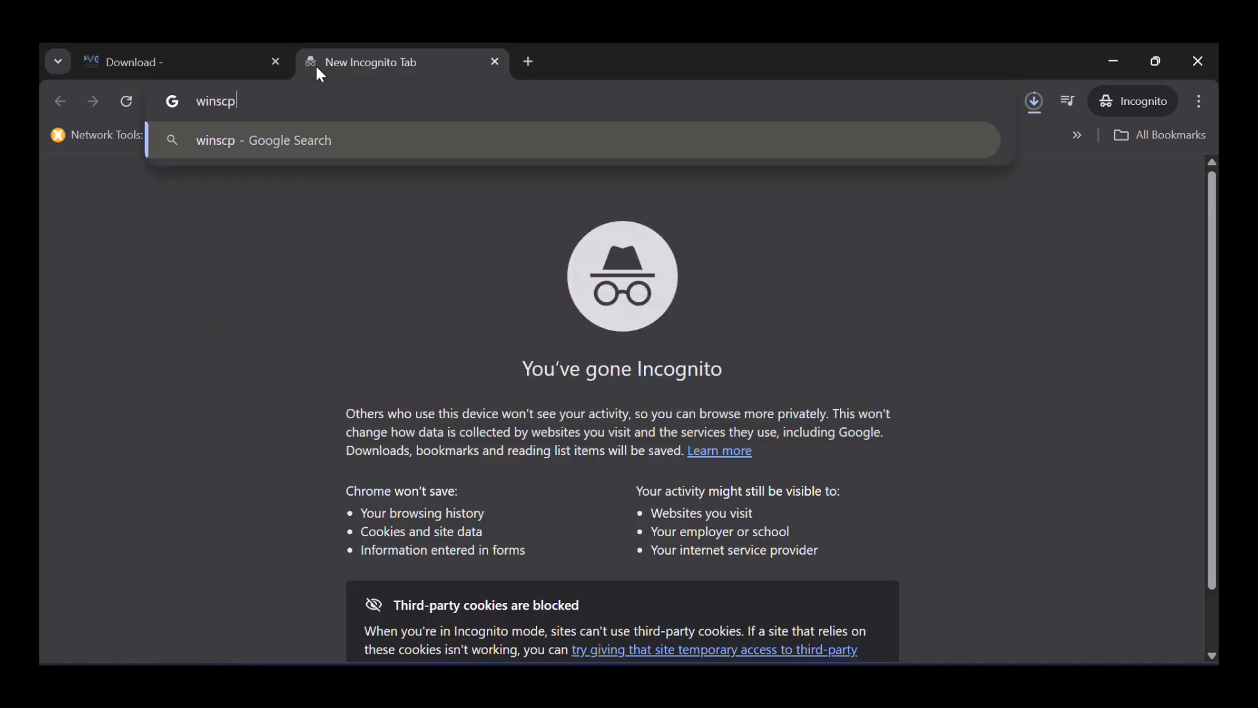
key("Return")
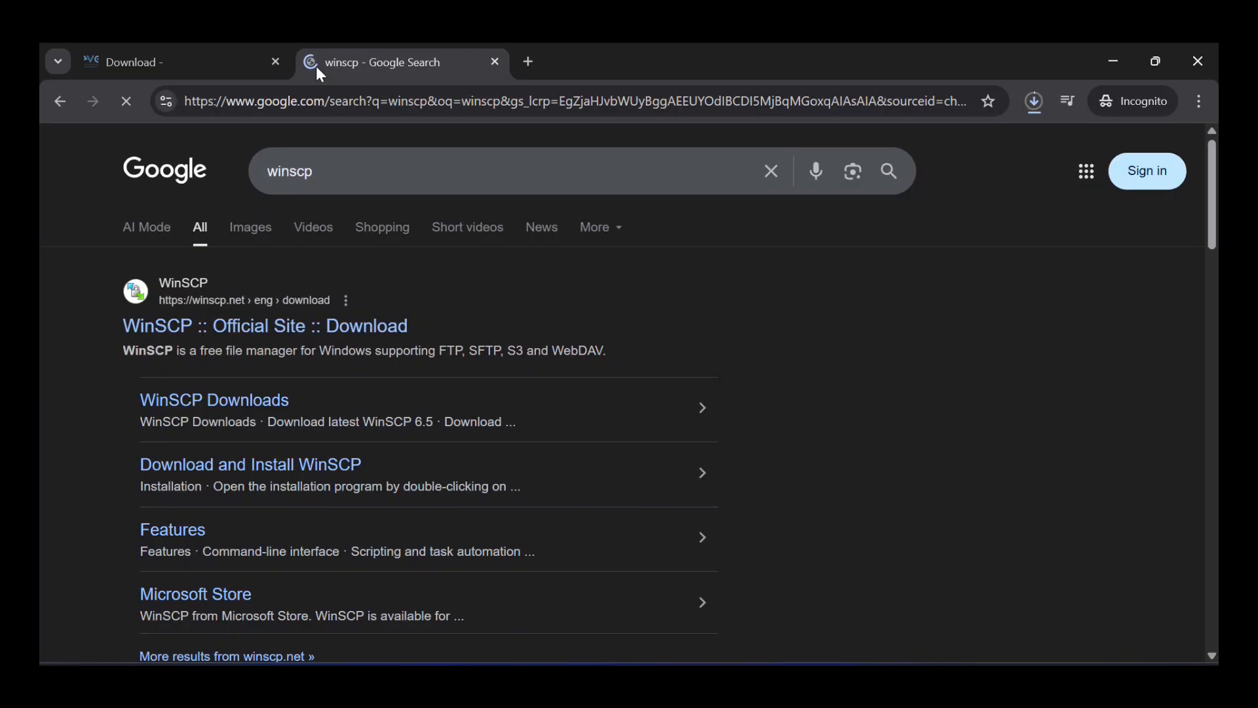
left_click(214, 323)
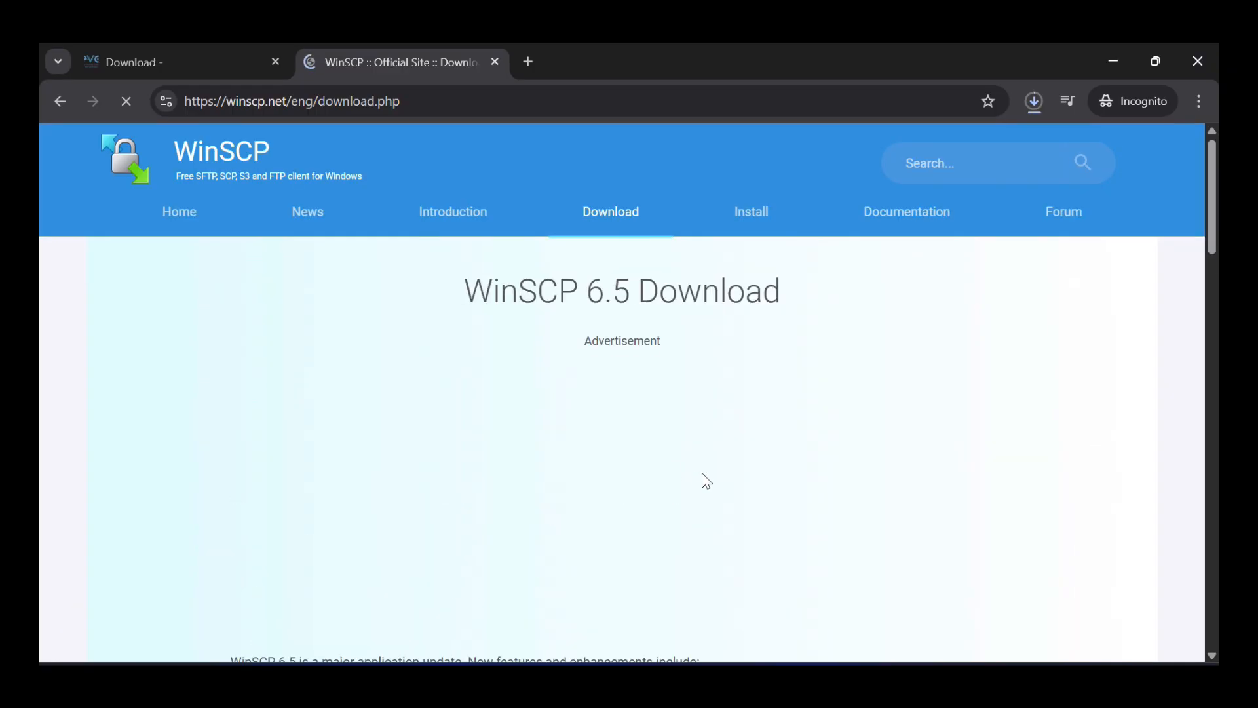
scroll(704, 473, "down", 5)
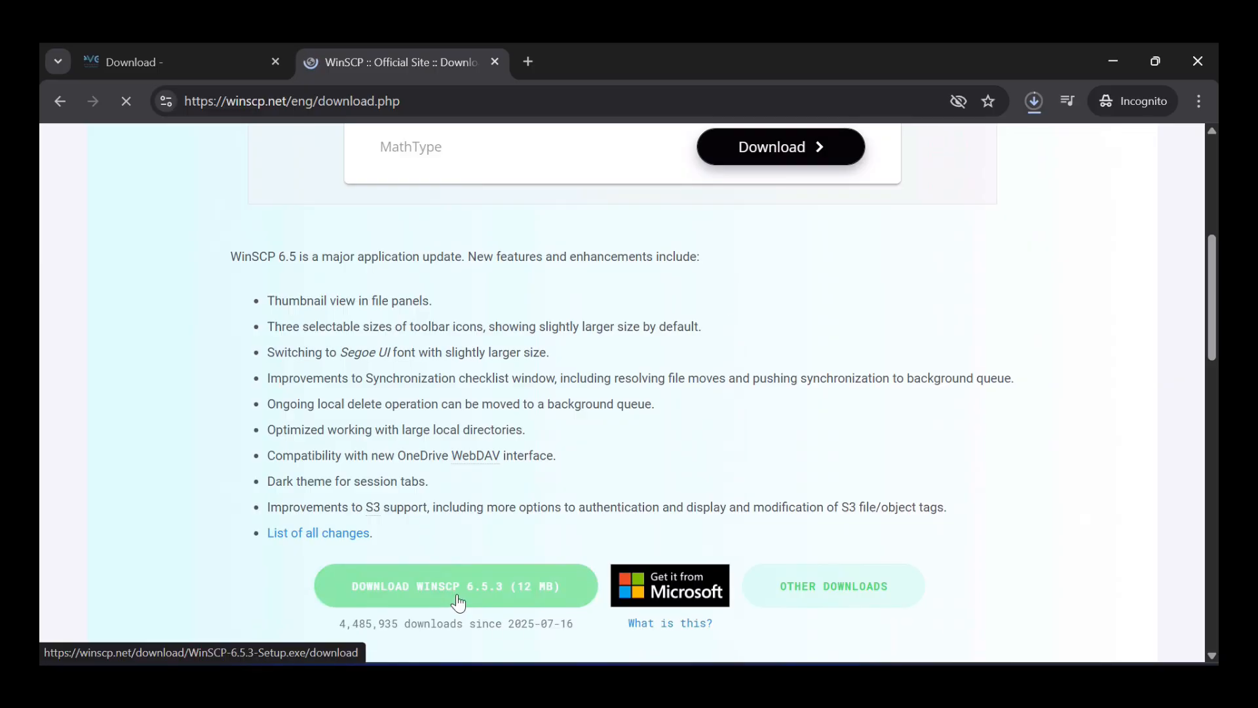
left_click(458, 602)
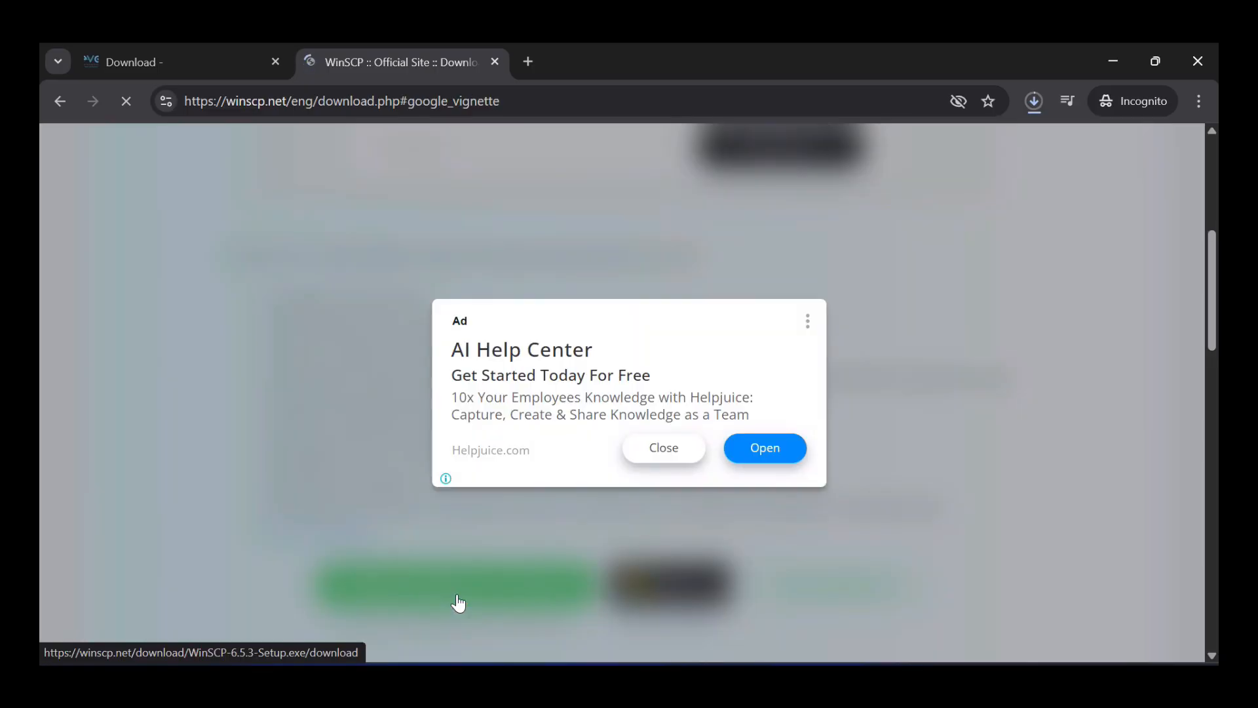
left_click(635, 447)
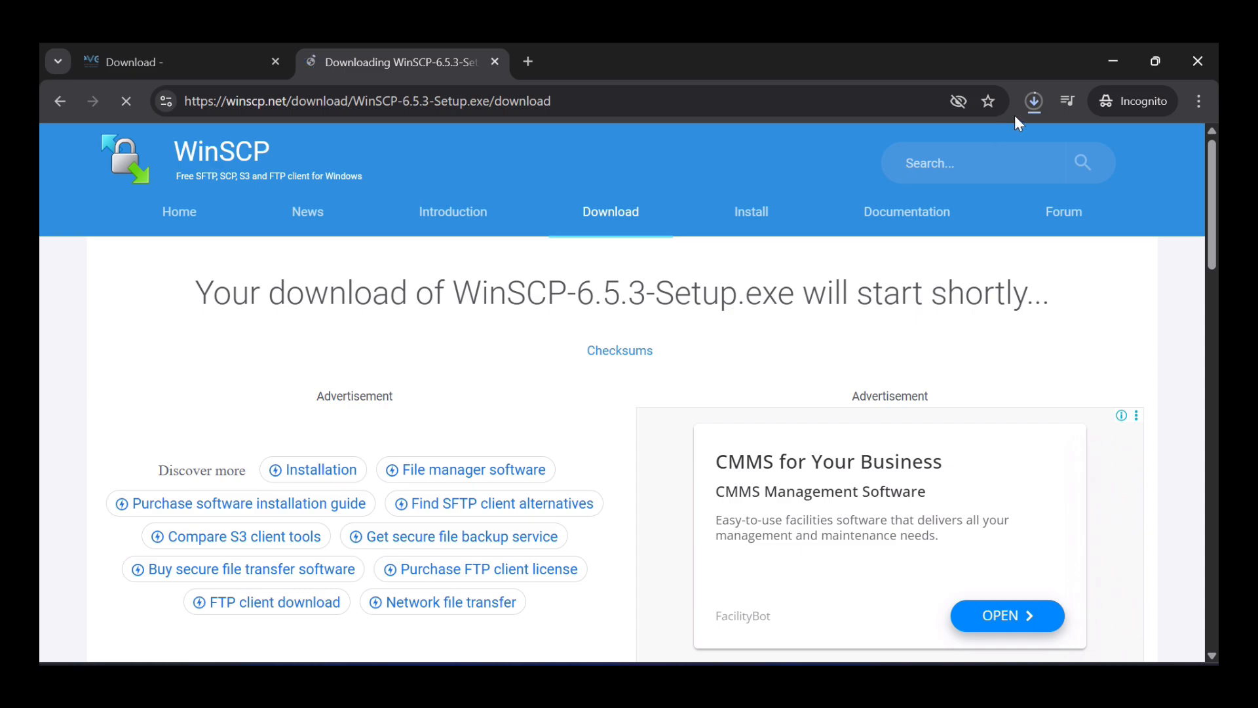
left_click(1035, 100)
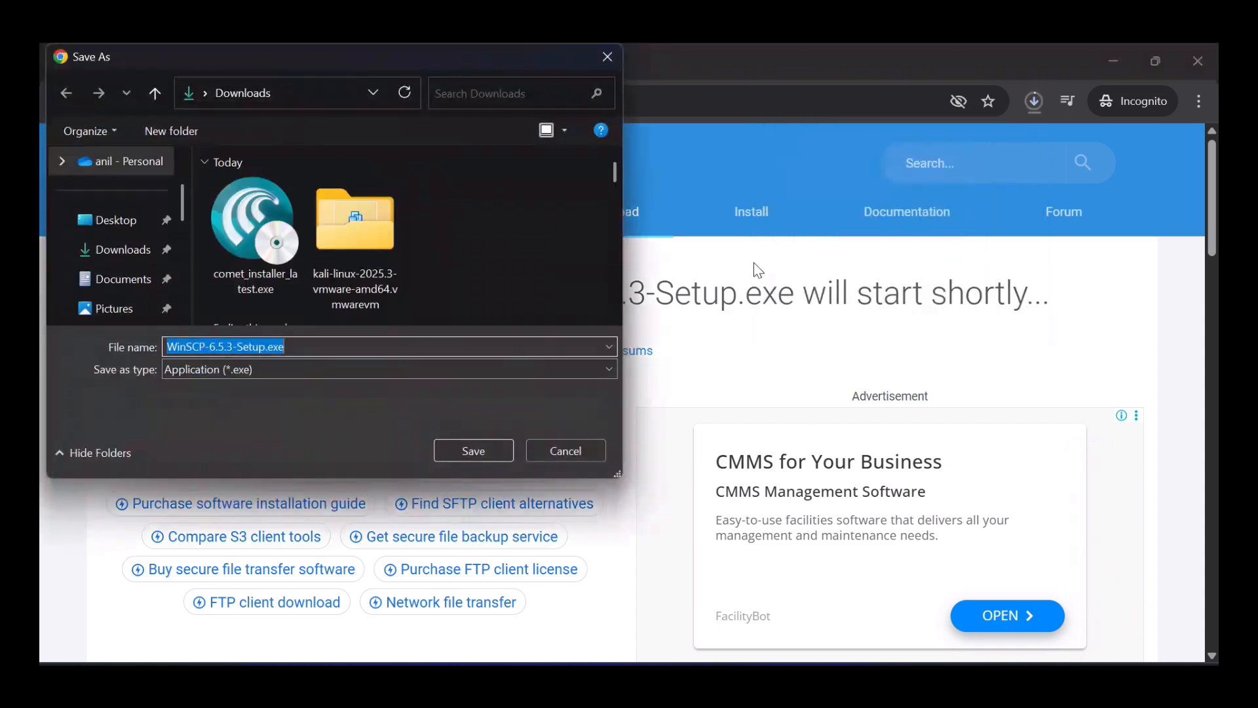
left_click(574, 450)
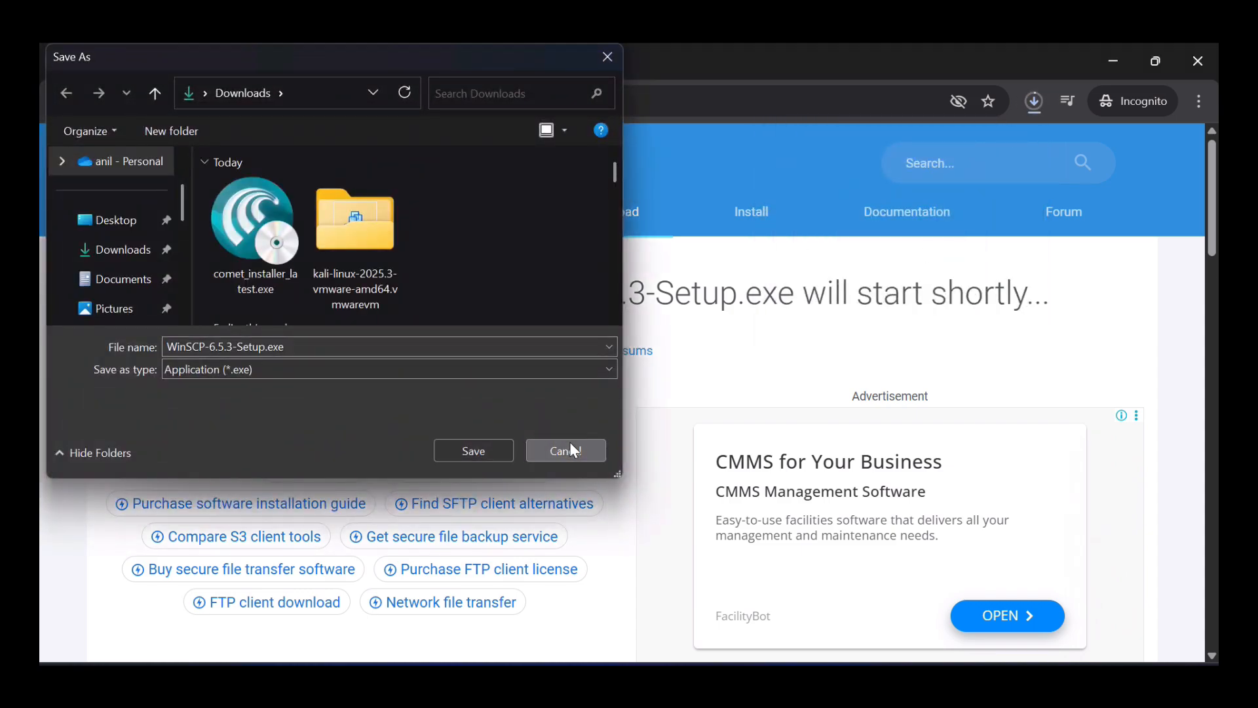
- Pause and cancel the EVE-NG ISO download, then close the WinSCP tab
left_click(1028, 103)
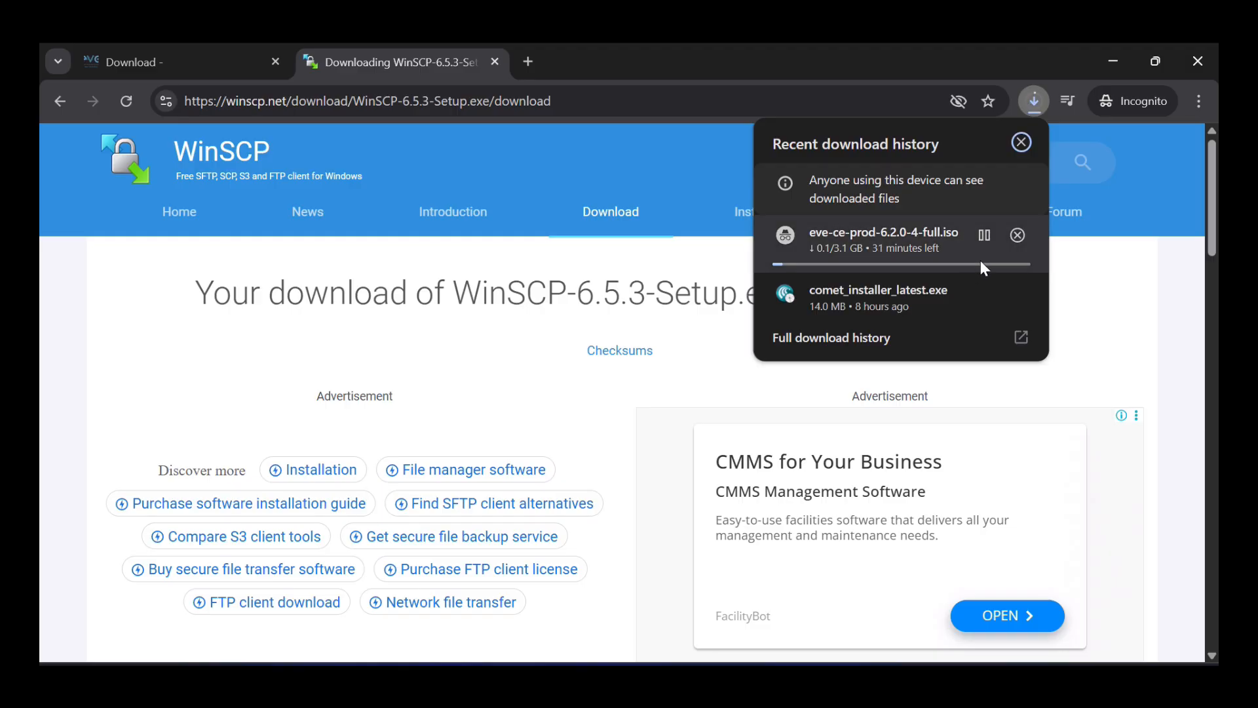
left_click(981, 235)
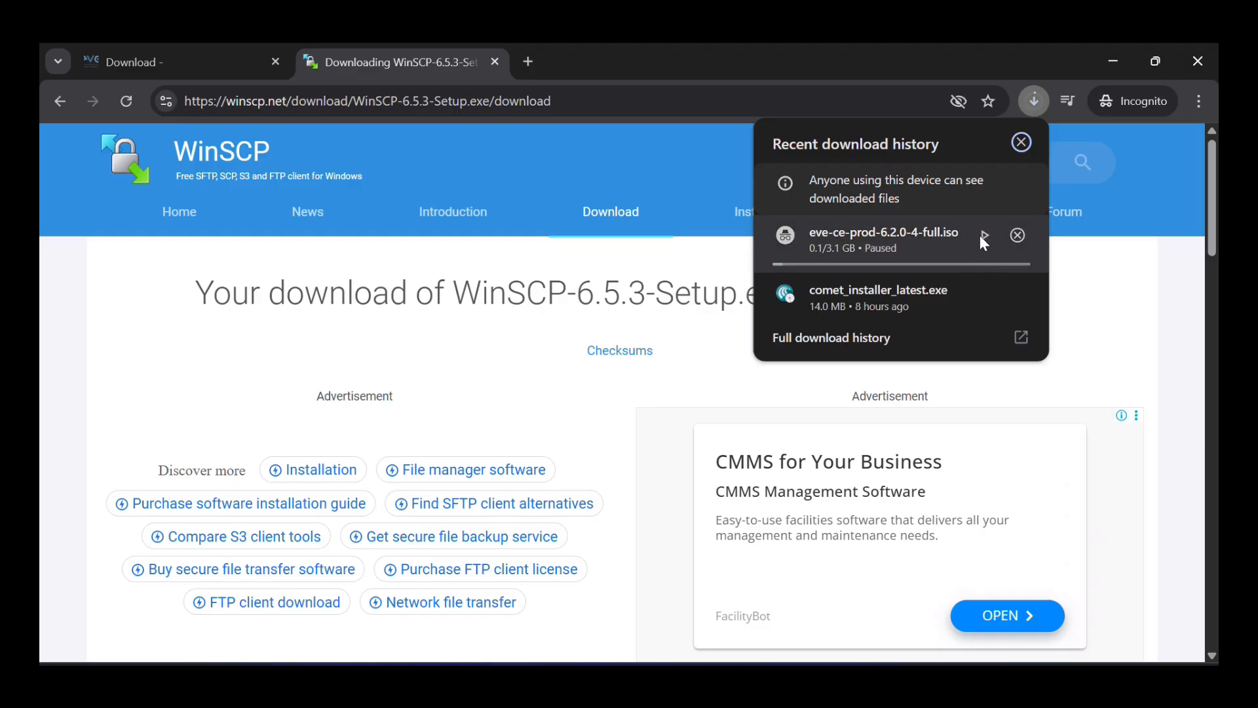
left_click(1018, 235)
left_click(1020, 143)
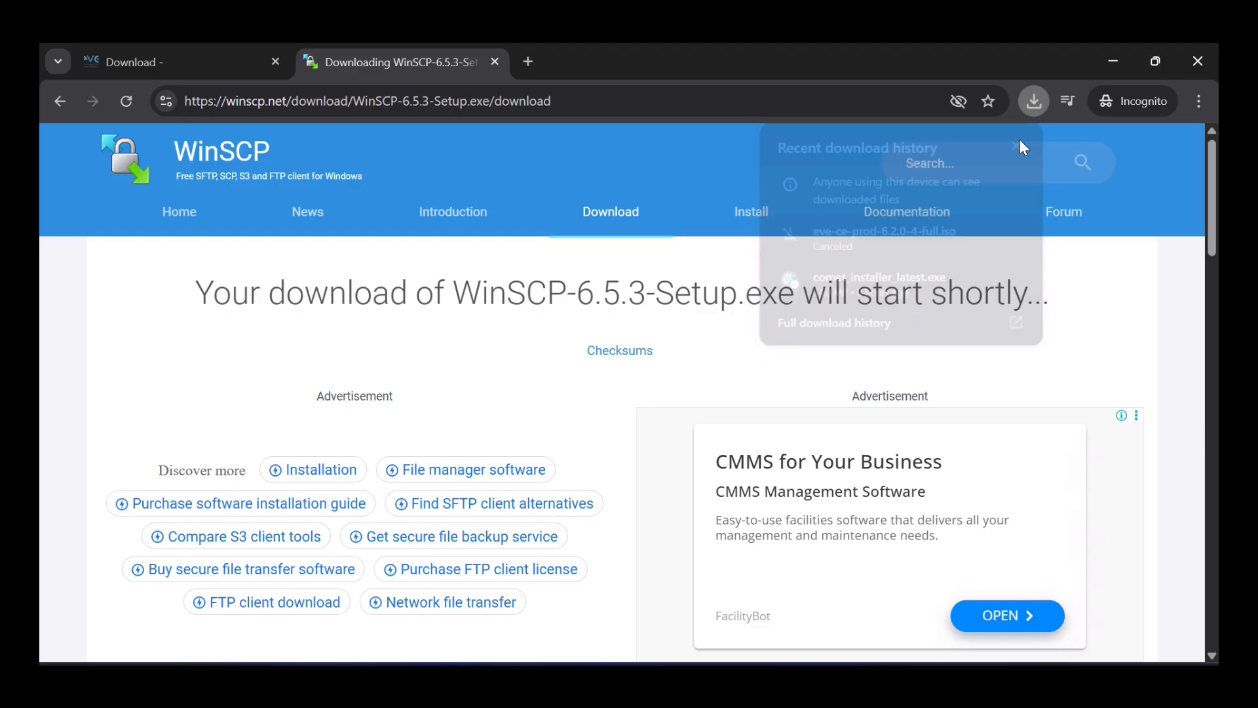
left_click(496, 62)
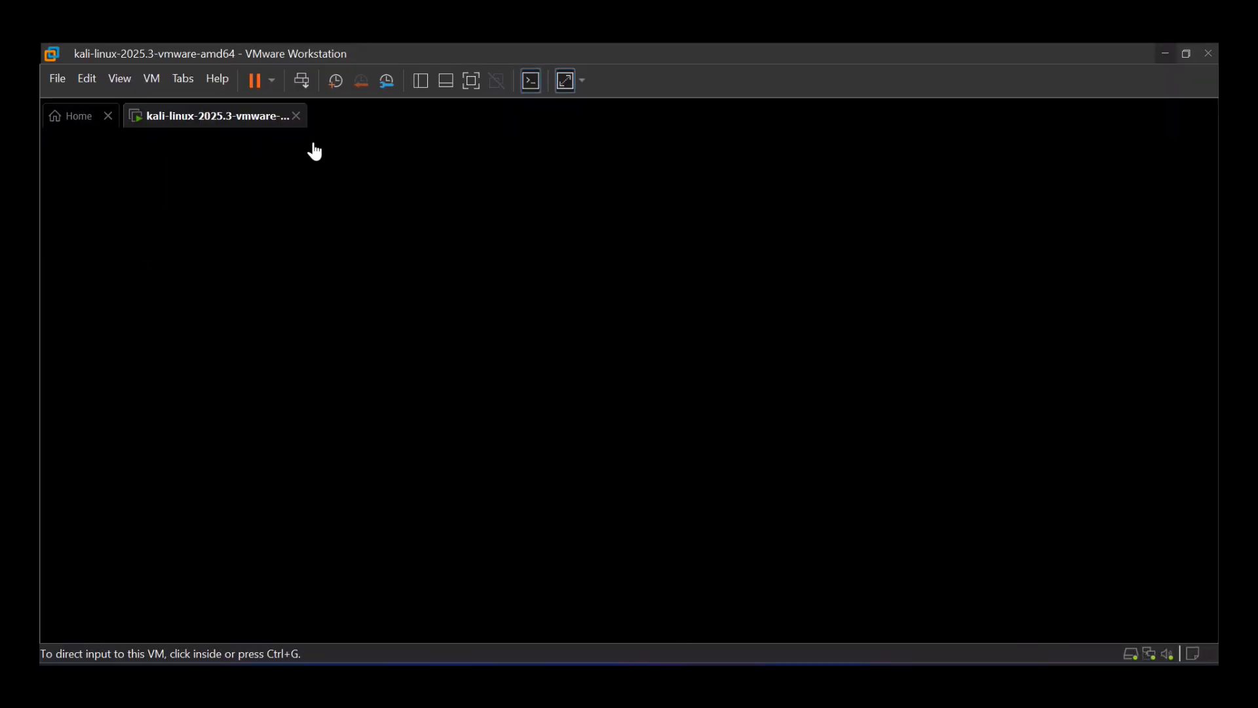
- Show the Workstation Pro 17 Home start page instead of the Kali VM
left_click(73, 117)
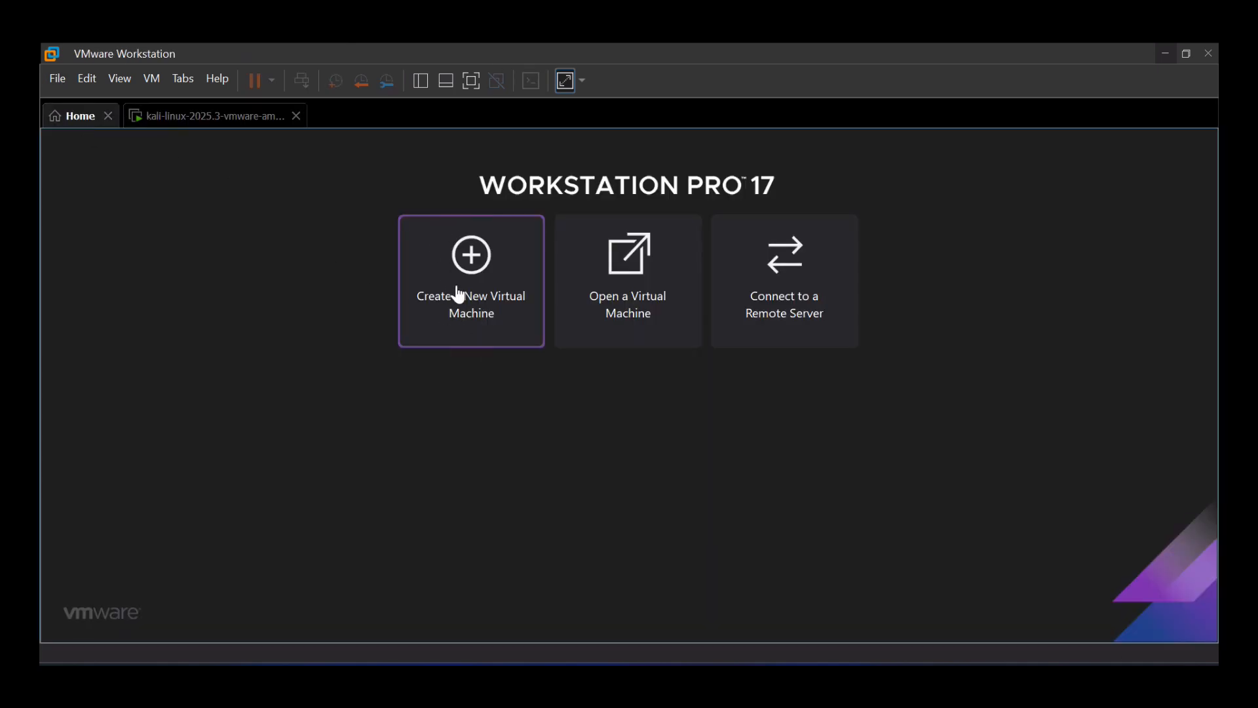
- Begin a custom virtual machine, OS installed later, Linux Ubuntu guest, named eve.ng
left_click(458, 294)
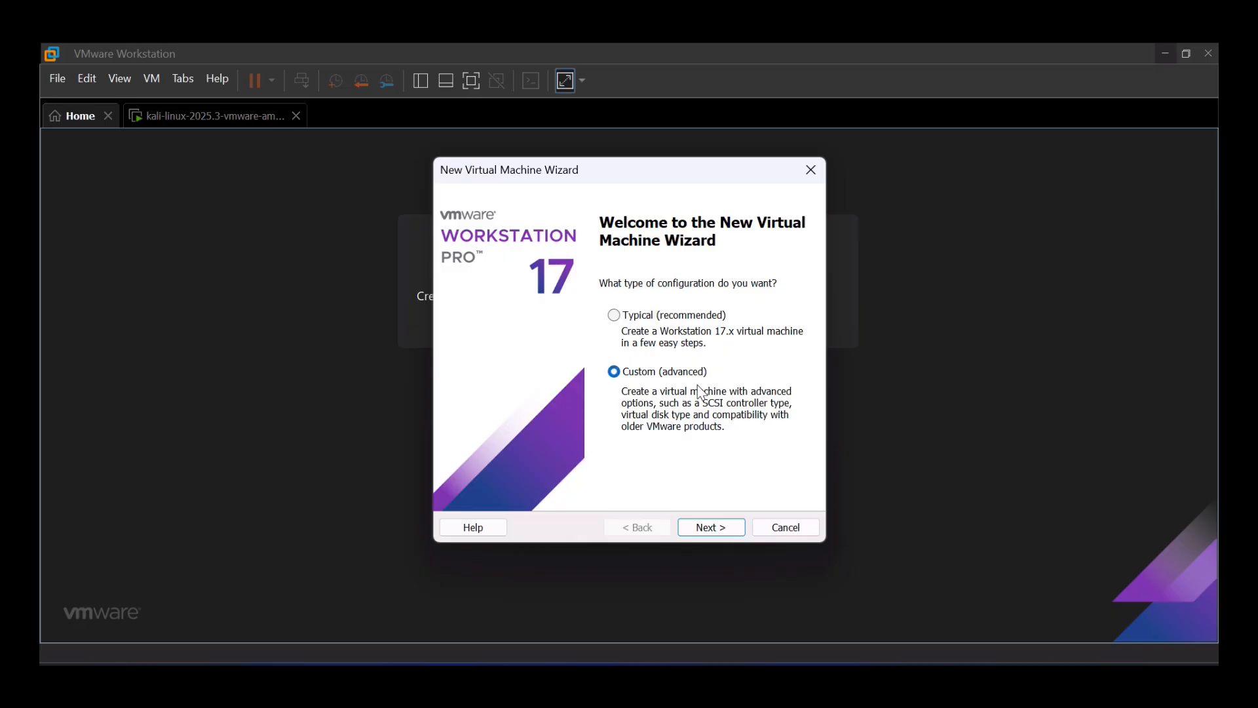
left_click(718, 527)
left_click(710, 527)
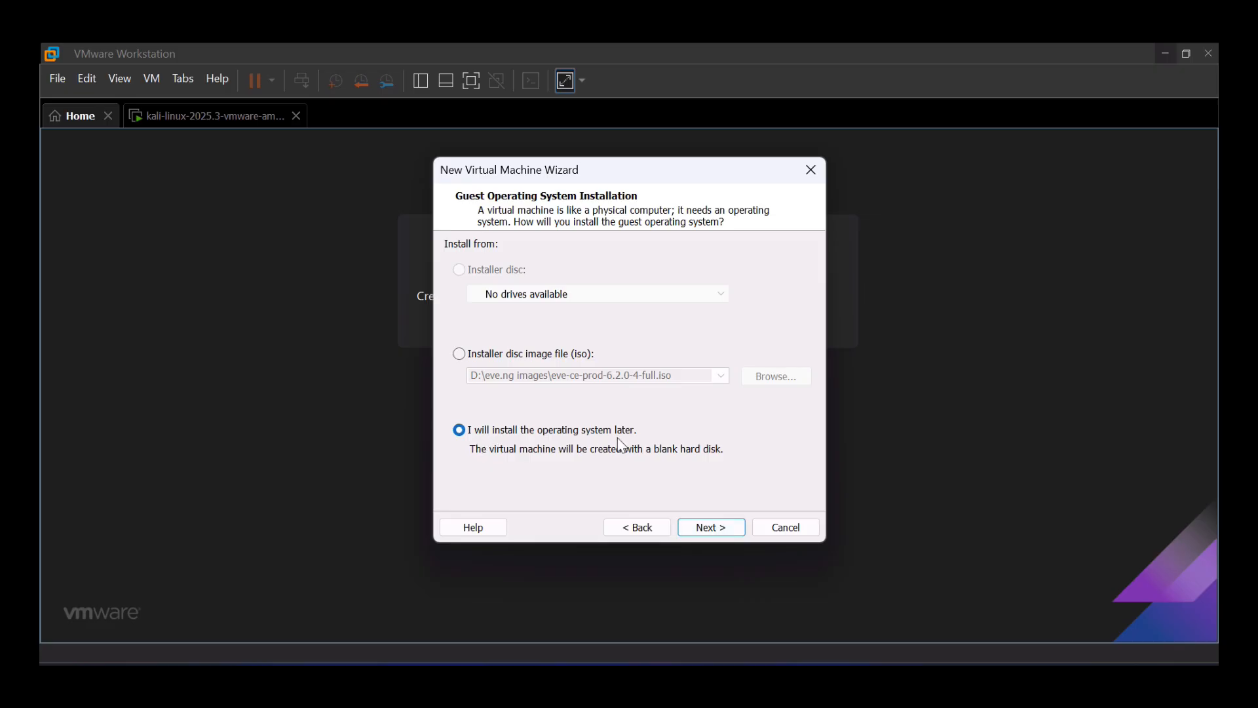
left_click(718, 529)
left_click(711, 528)
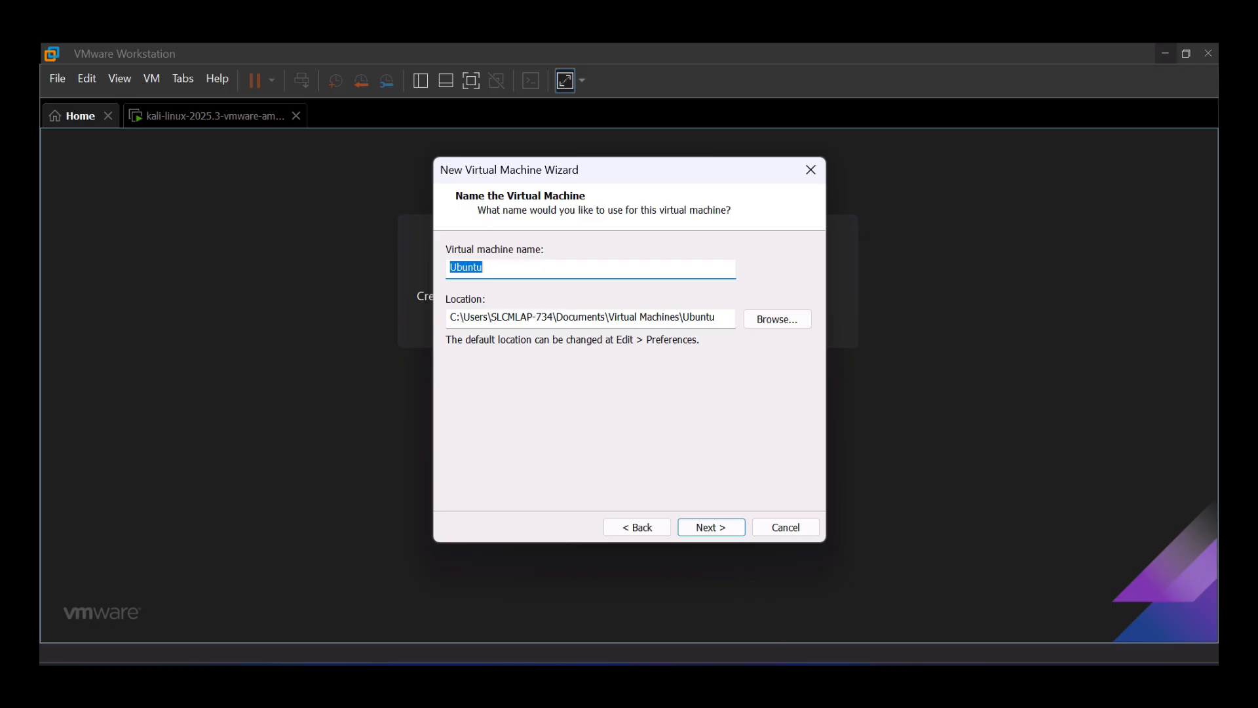
type("eve.ng")
left_click(712, 527)
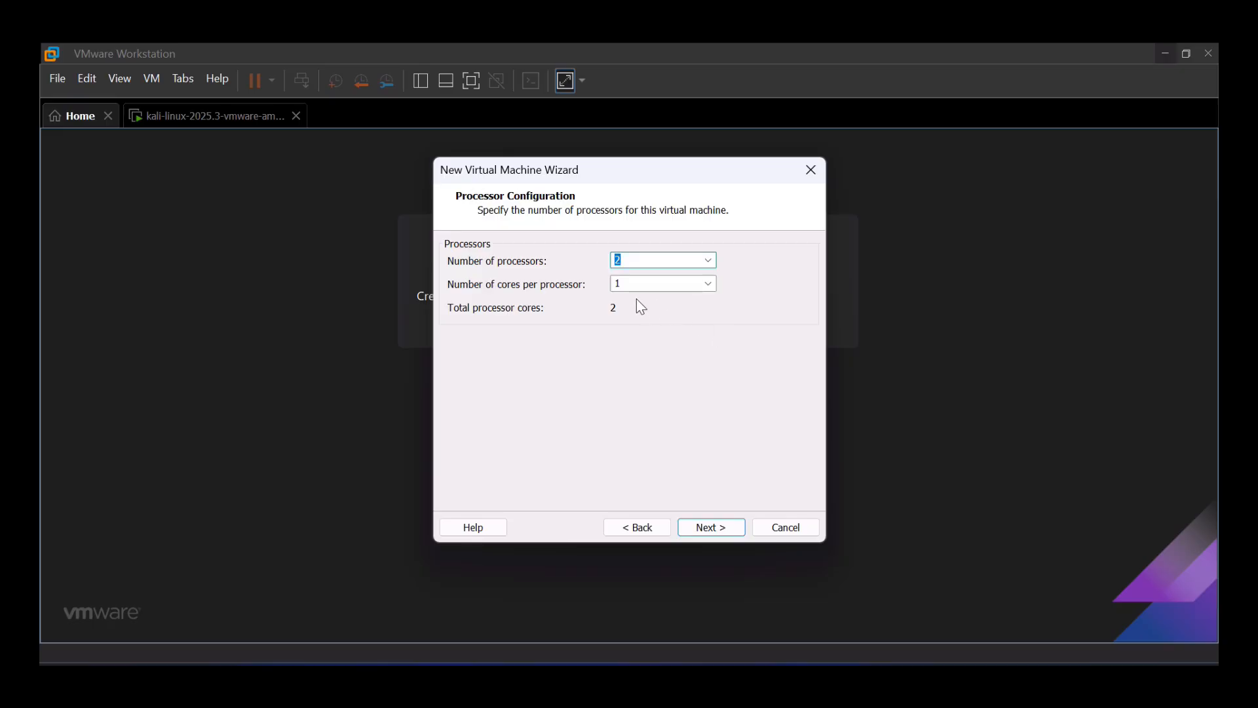
- Give the machine 4 processors with 2 cores per processor
left_click(710, 263)
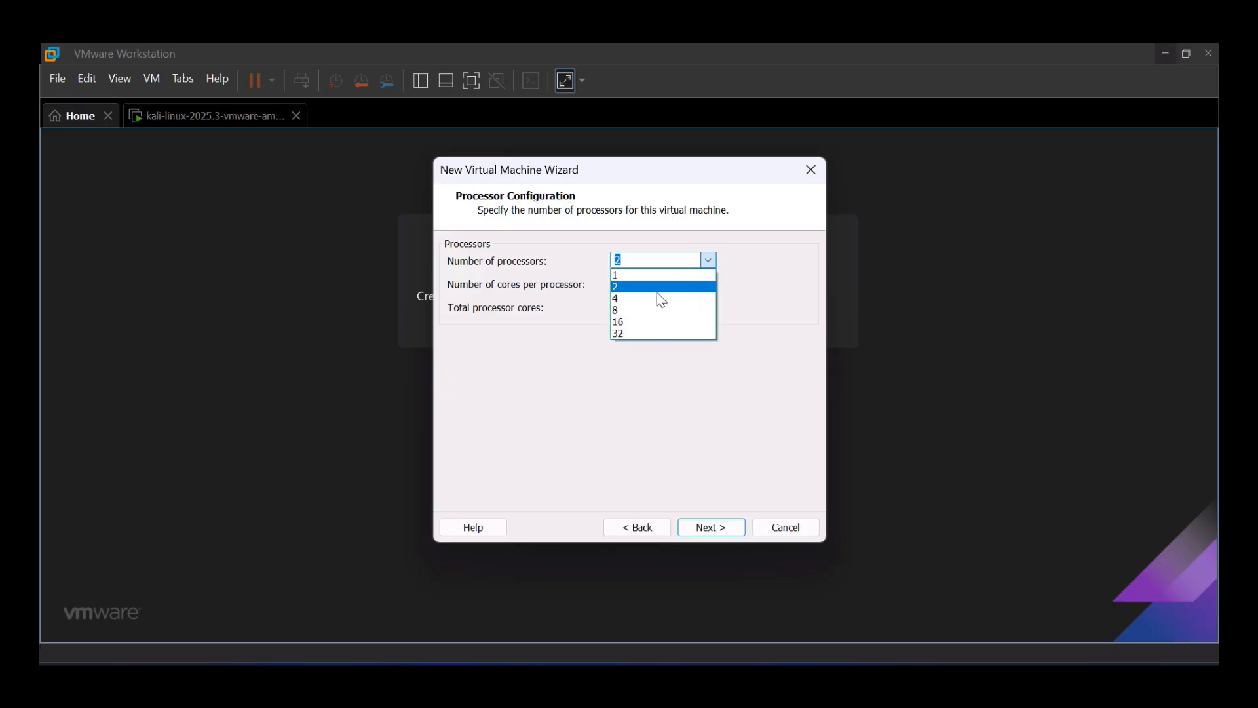
left_click(660, 299)
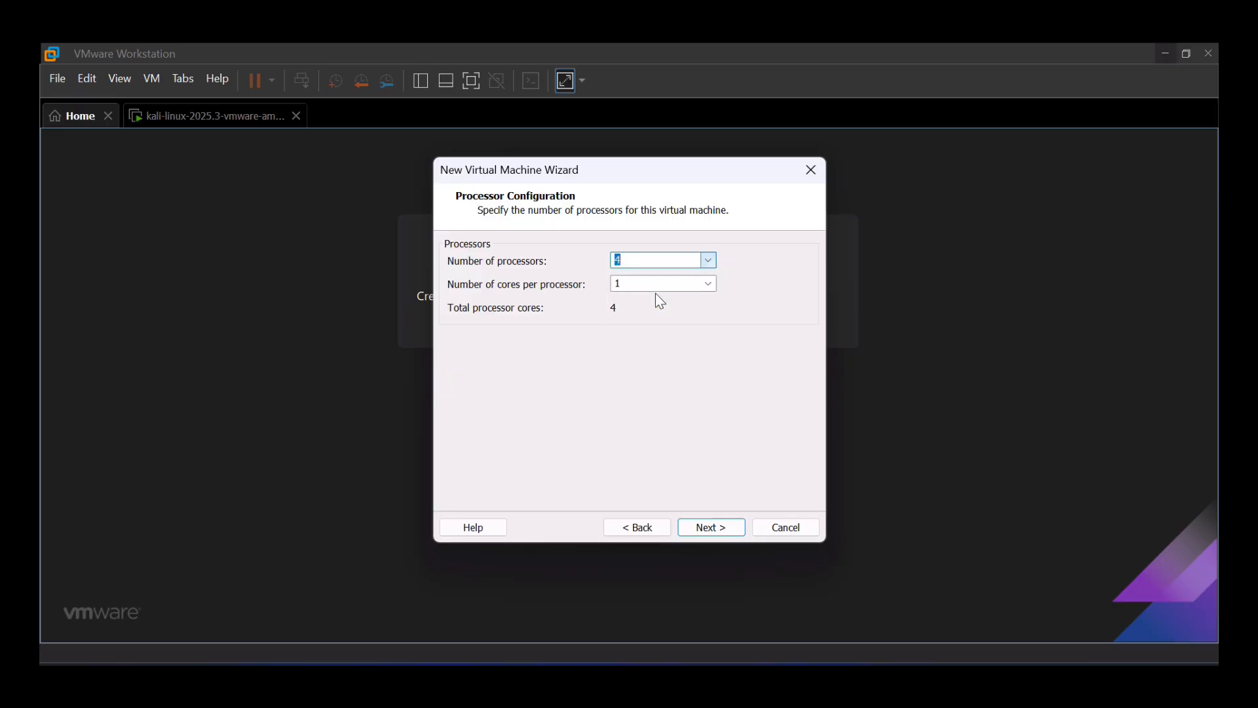
left_click(708, 284)
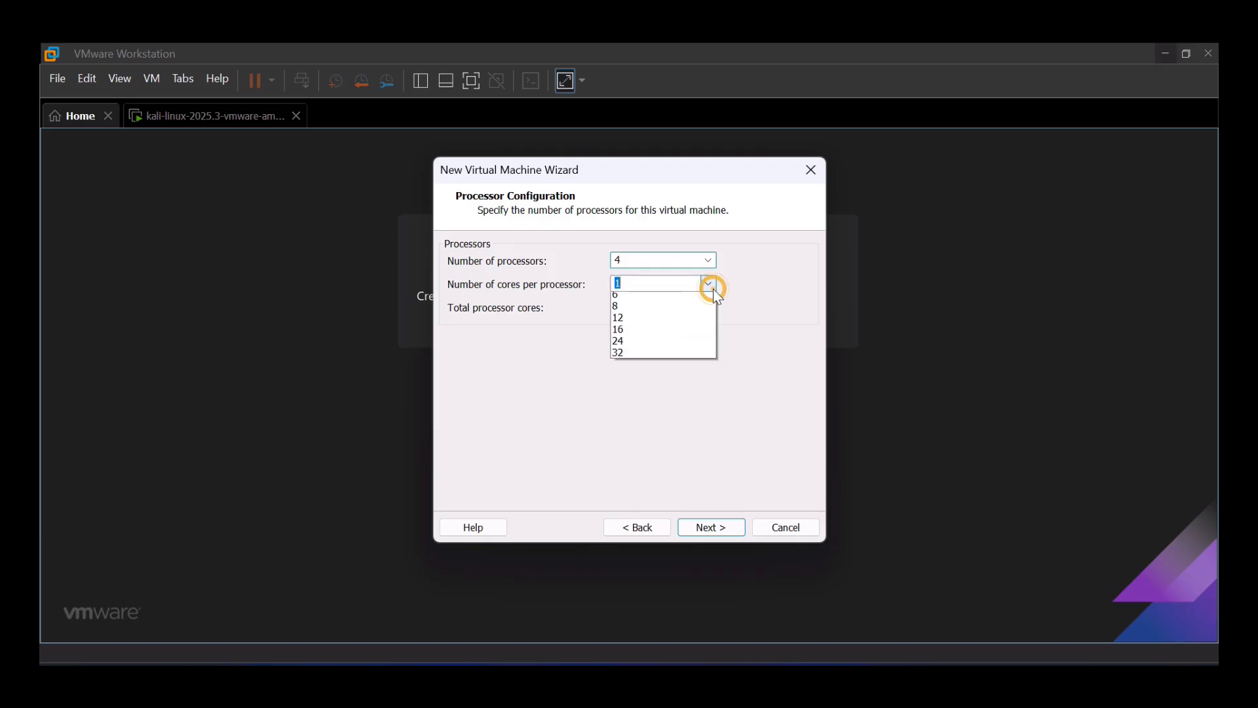
left_click(656, 311)
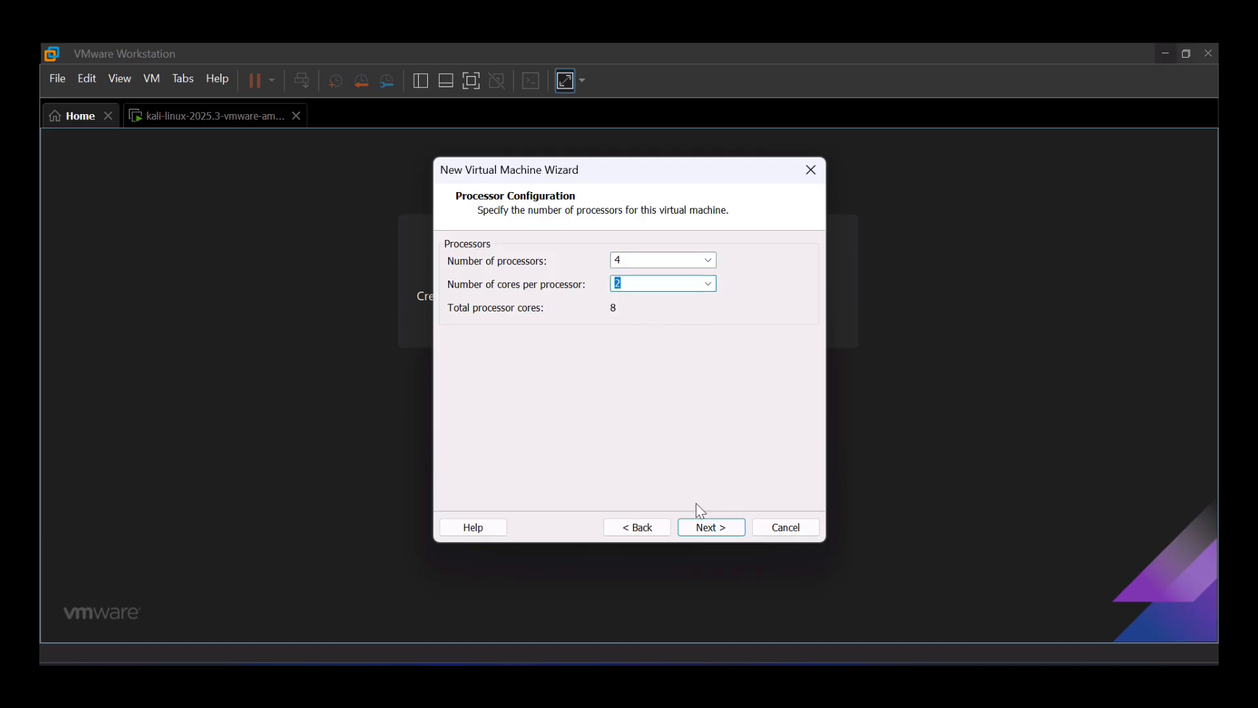
left_click(703, 528)
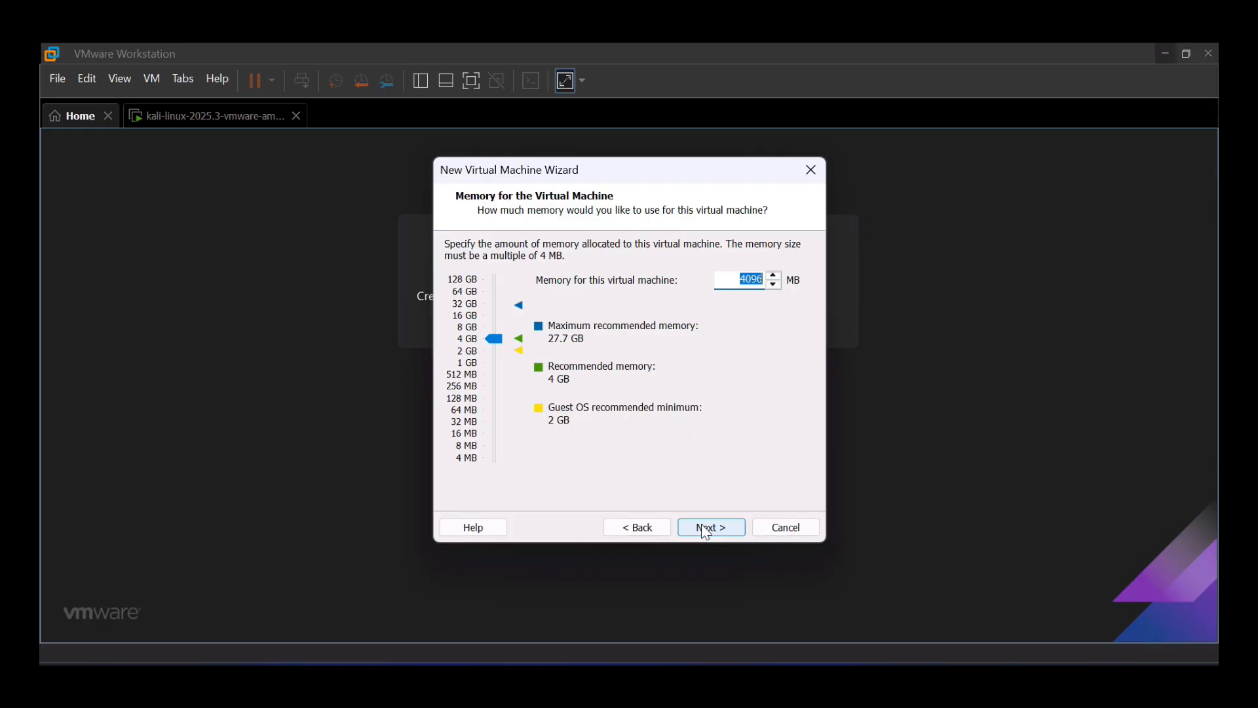
- Set 20480 MB memory, NAT networking, LSI Logic controller, SCSI and a new disk
type("20480")
left_click(712, 532)
left_click(712, 528)
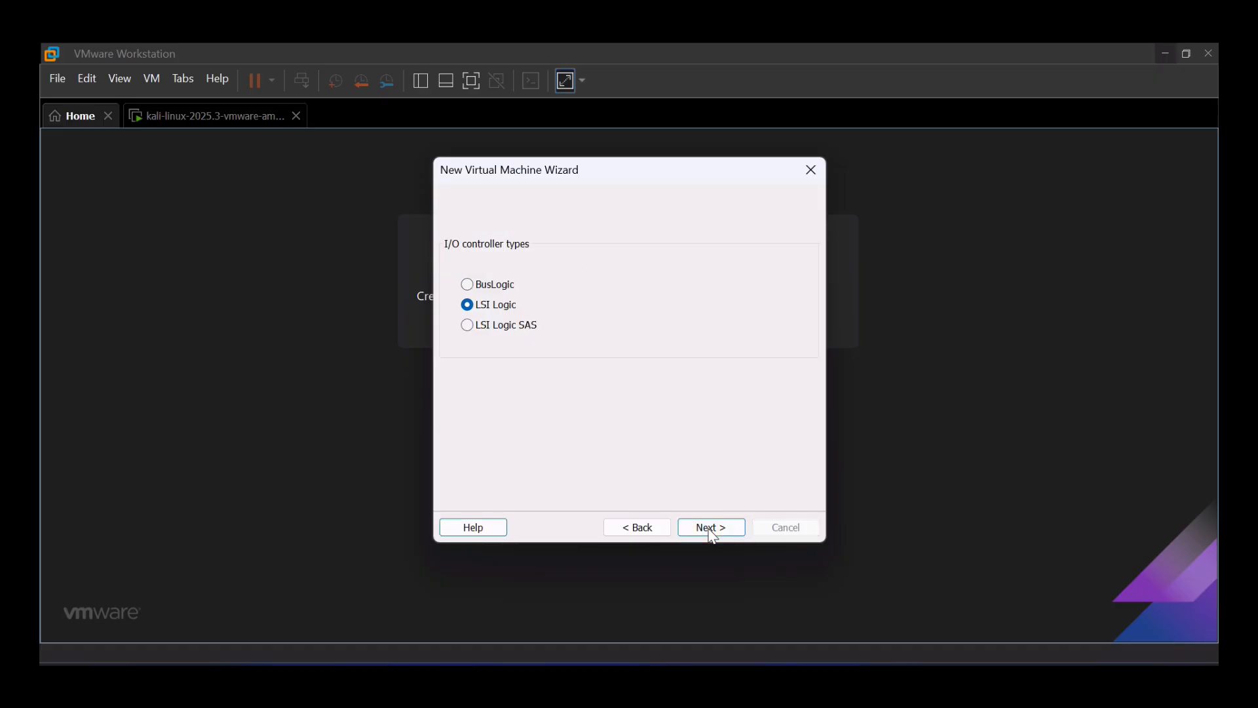
left_click(712, 527)
left_click(712, 528)
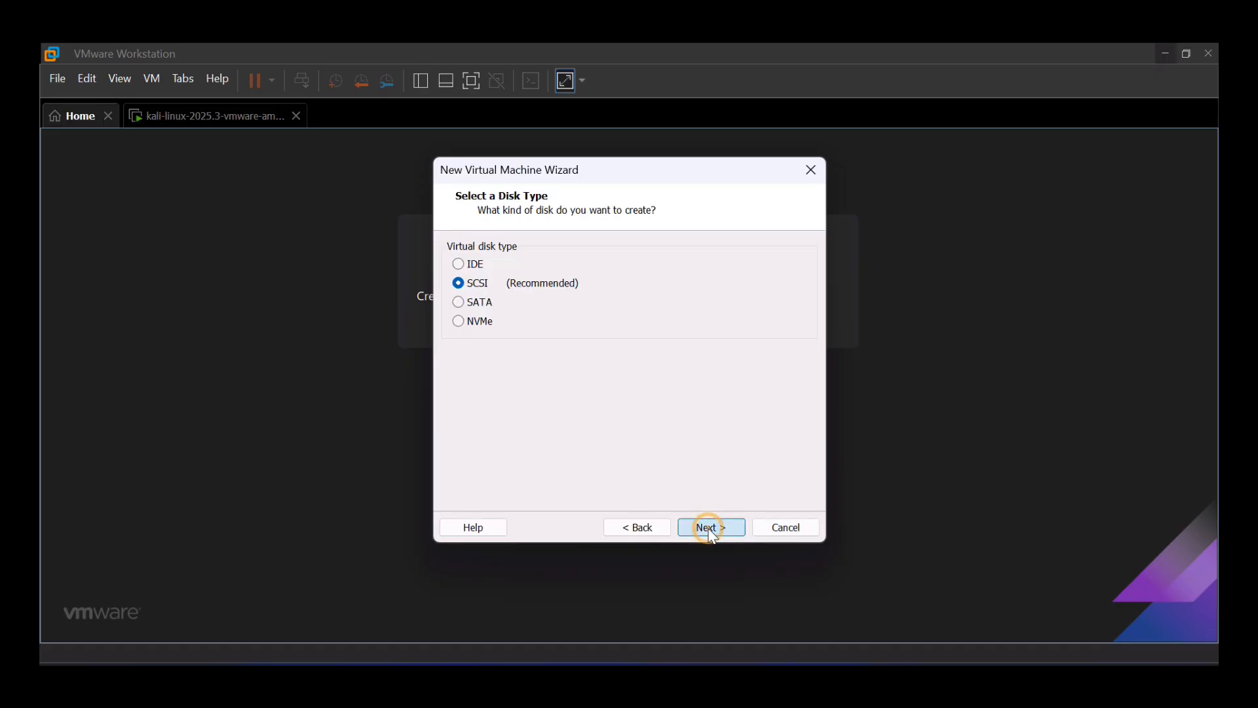
left_click(711, 528)
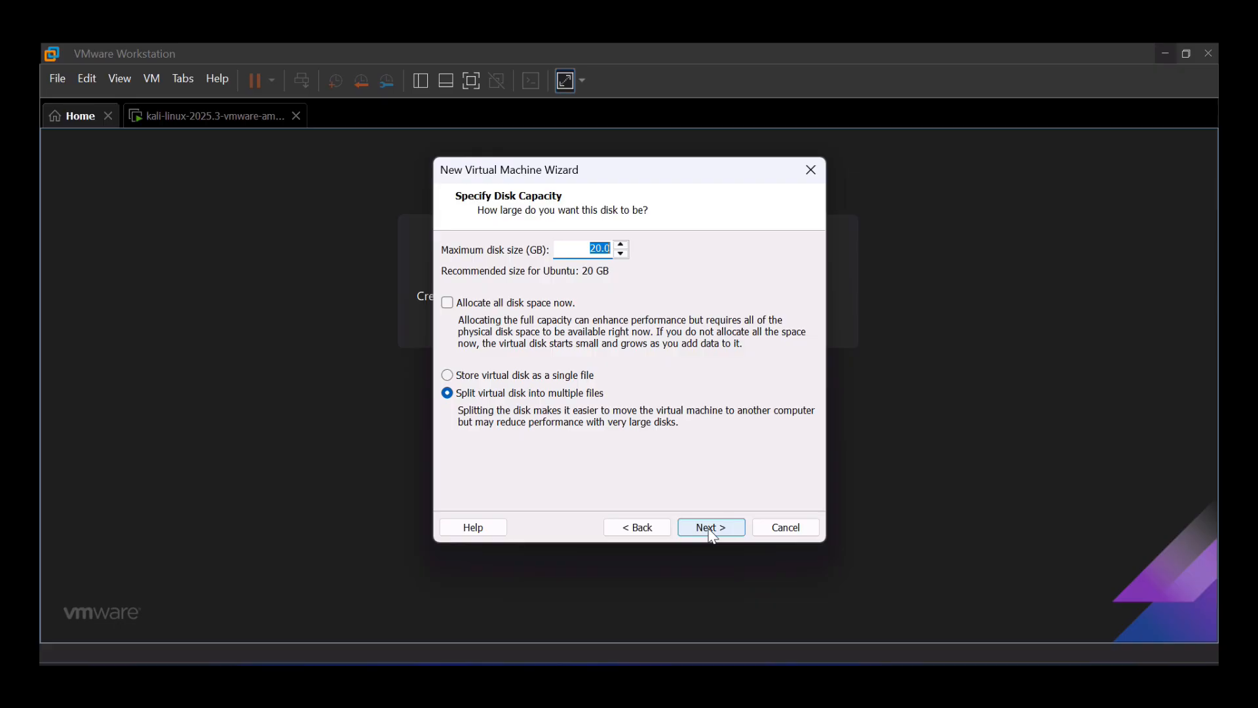
- Make the disk 100 GB stored as a single eve.ng.vmdk file
type("100")
left_click(526, 379)
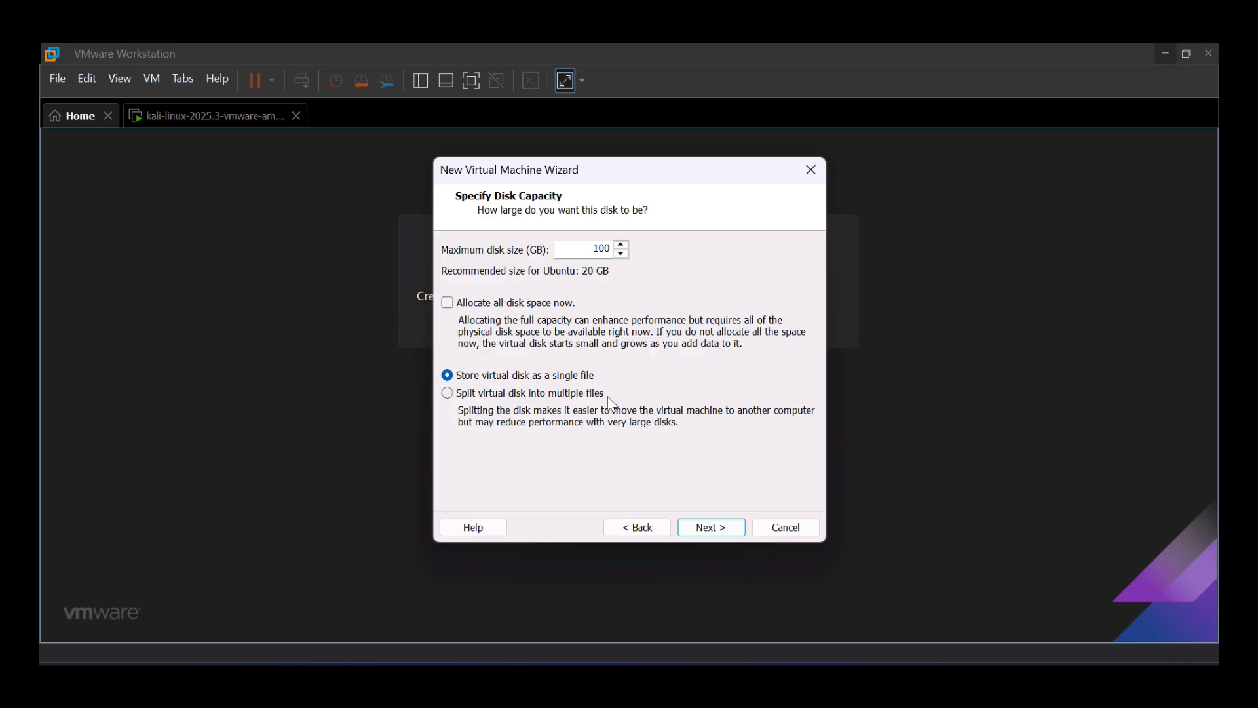
left_click(717, 534)
left_click(719, 534)
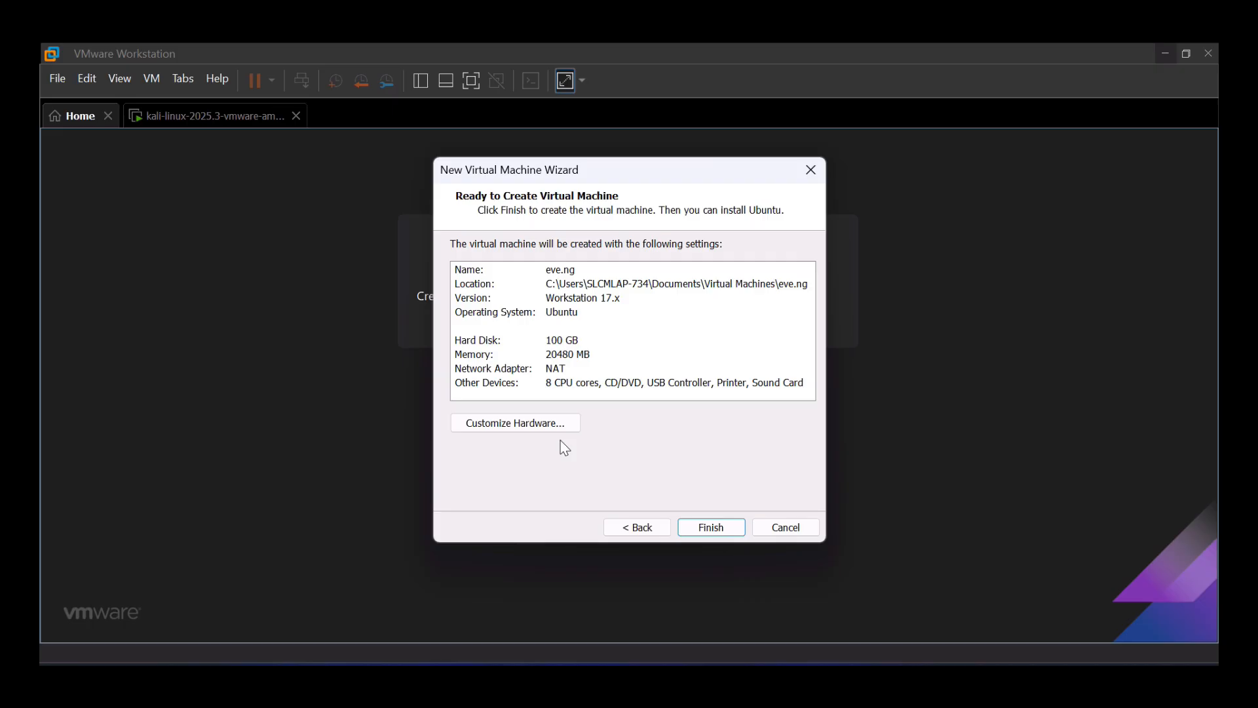
- Enable Intel VT-x/EPT hardware virtualization for the processors
left_click(537, 414)
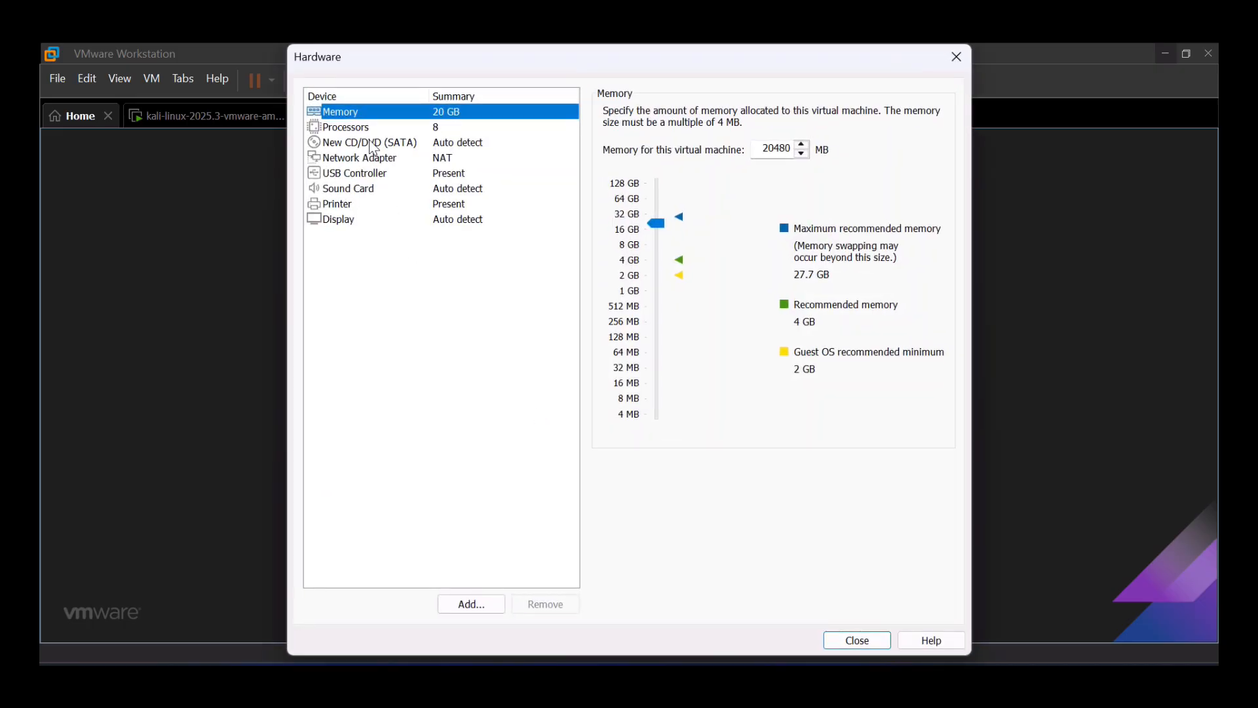
left_click(368, 131)
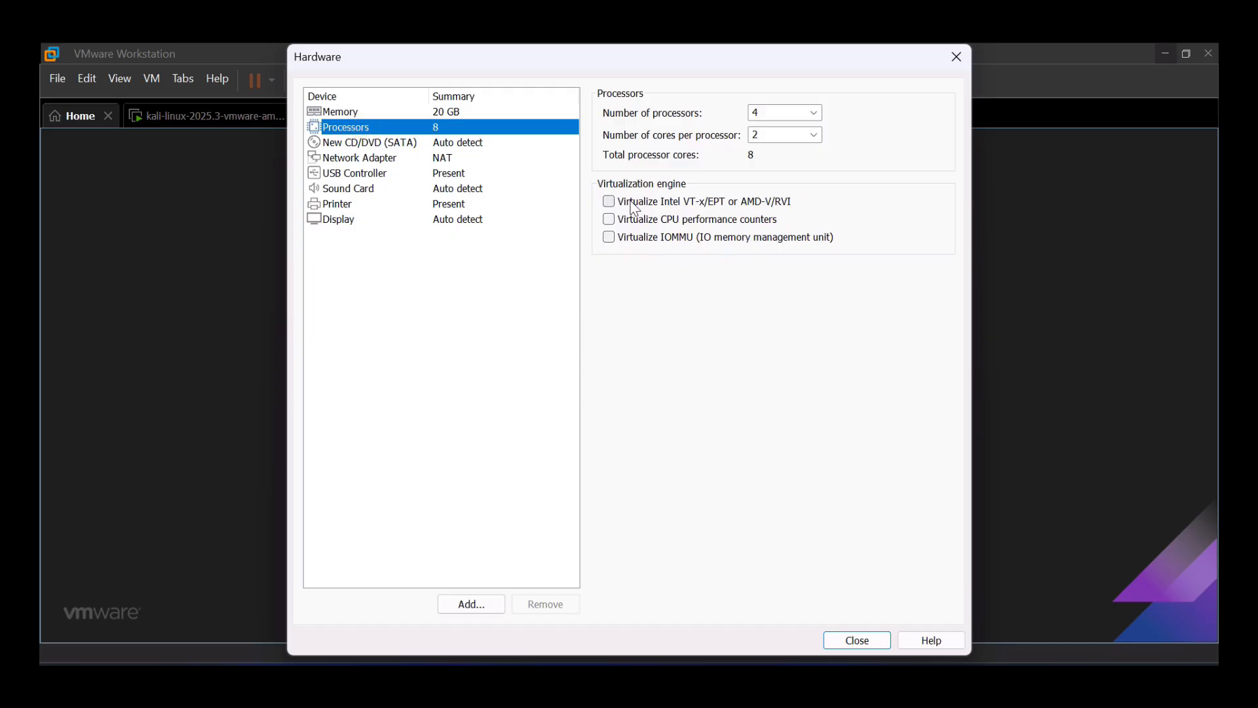
left_click(633, 204)
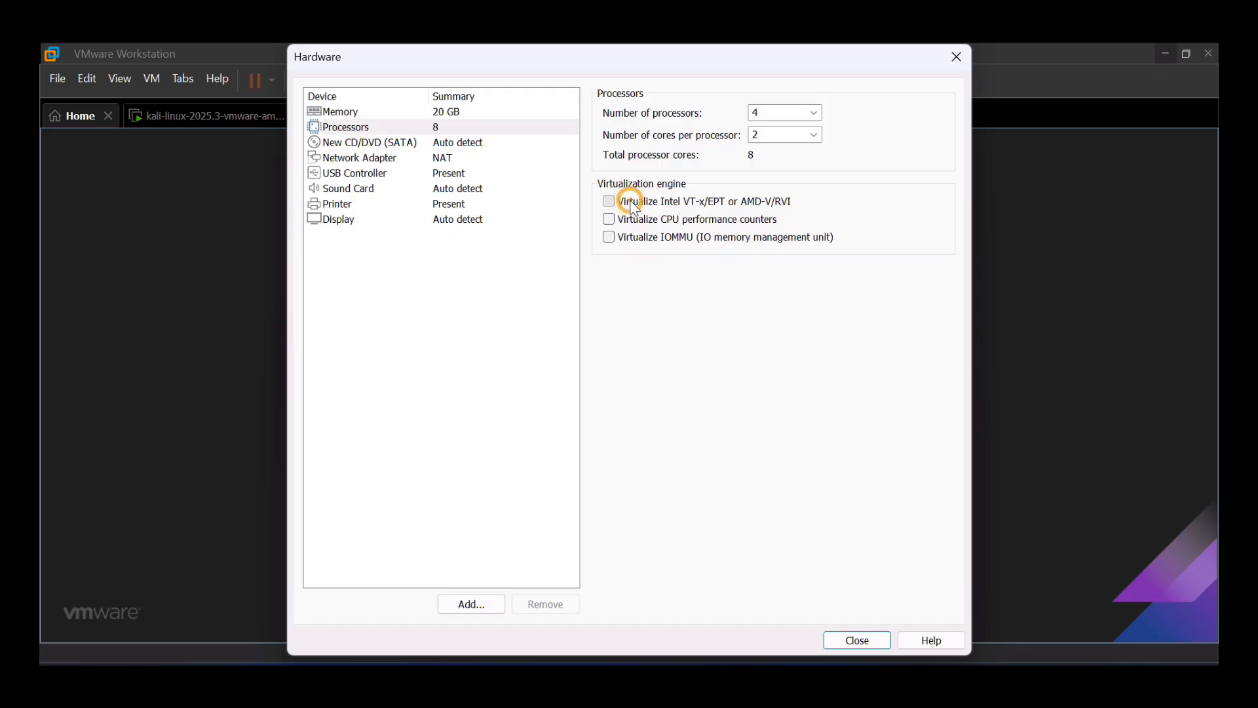
- Point the CD/DVD drive at D:\eve.ng images\eve-ce-prod-6.2.0-4-full.iso
left_click(401, 145)
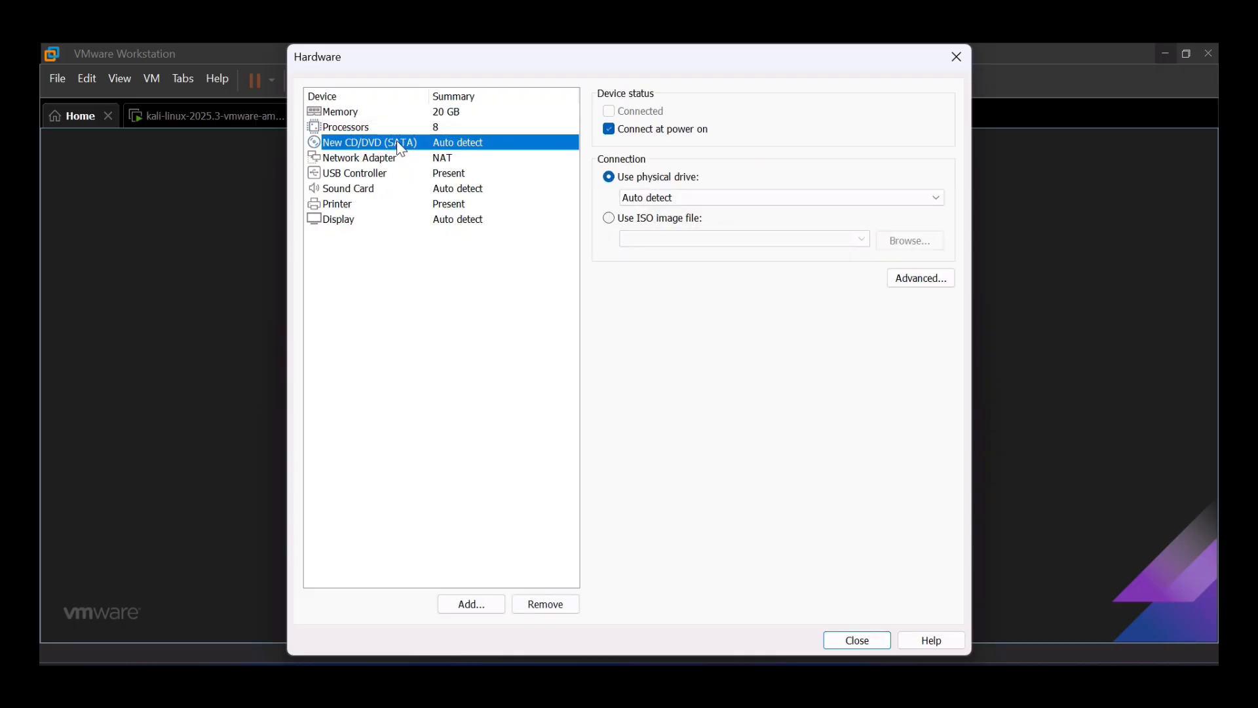
left_click(613, 222)
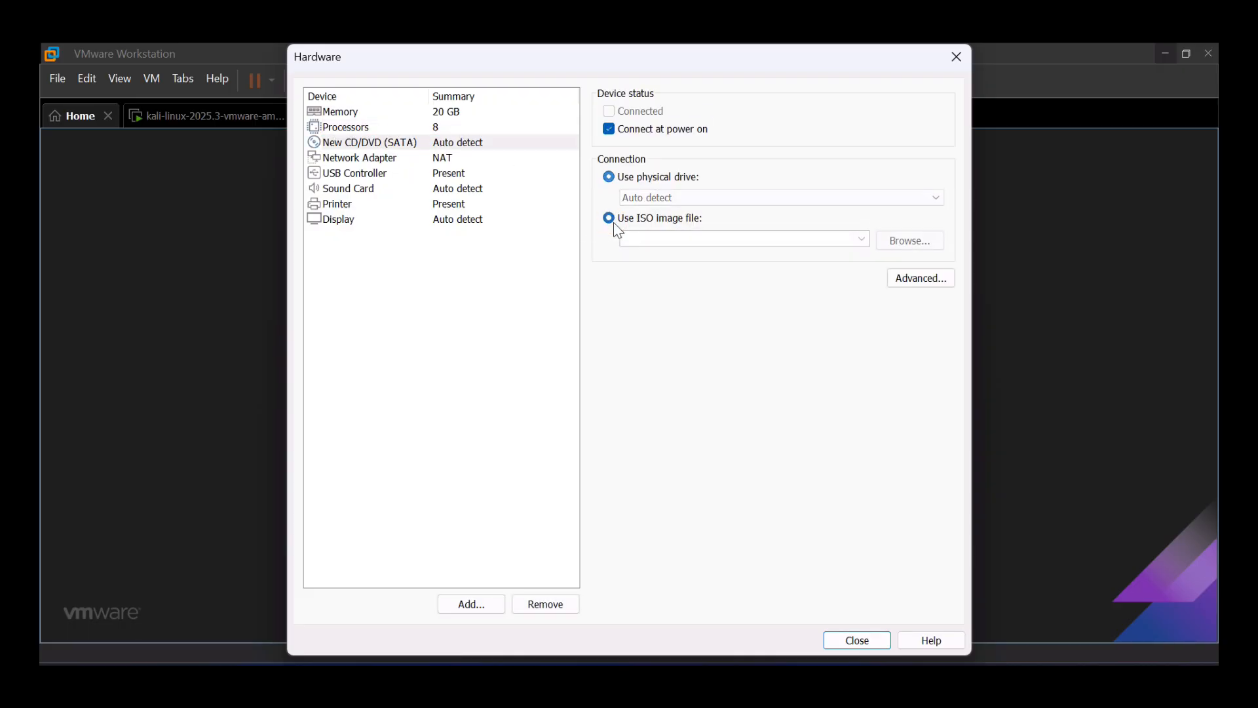
left_click(923, 239)
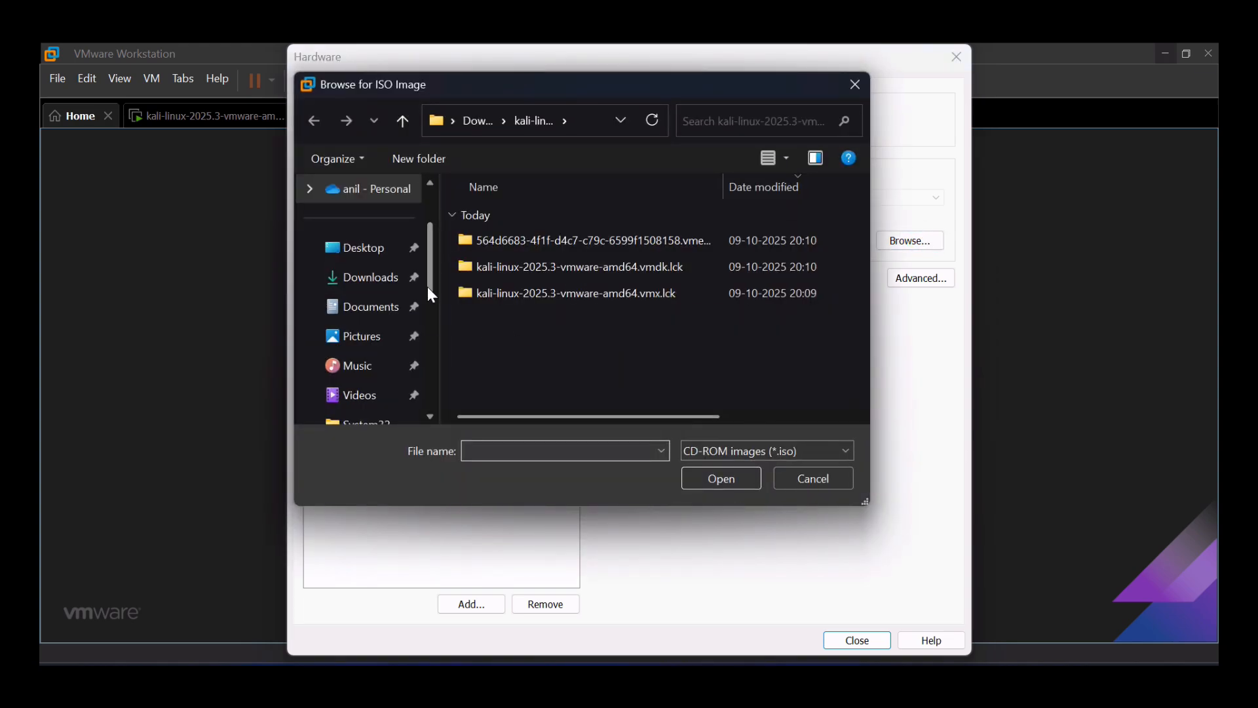
left_click_drag(428, 288, 438, 384)
left_click(412, 366)
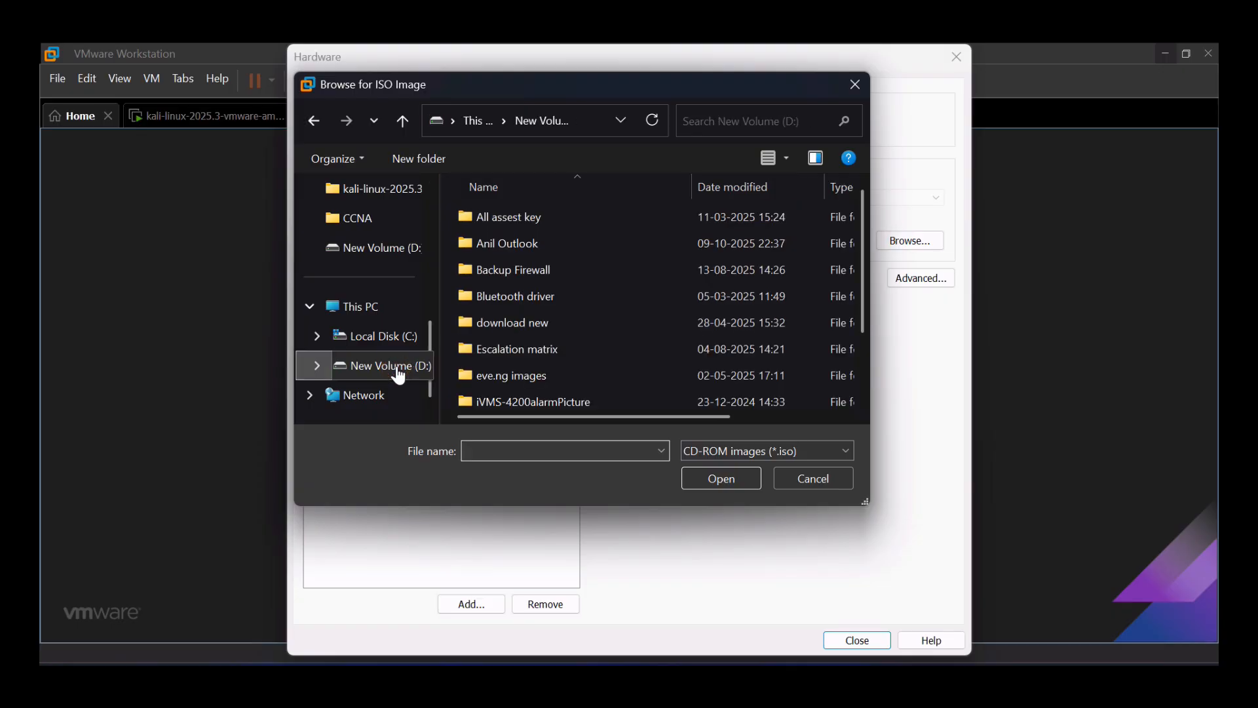
double_click(545, 375)
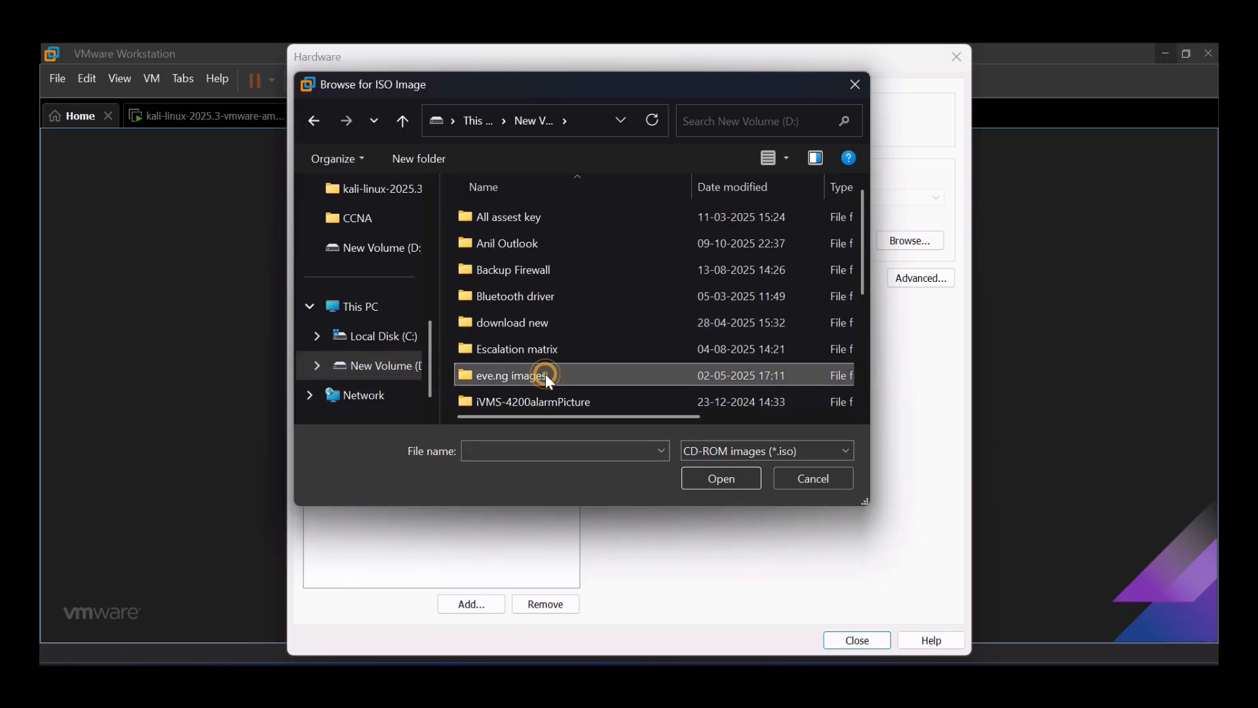
key("Down")
key("Down")
key("Down")
key("Down")
key("Down")
key("Down")
key("Down")
key("Down")
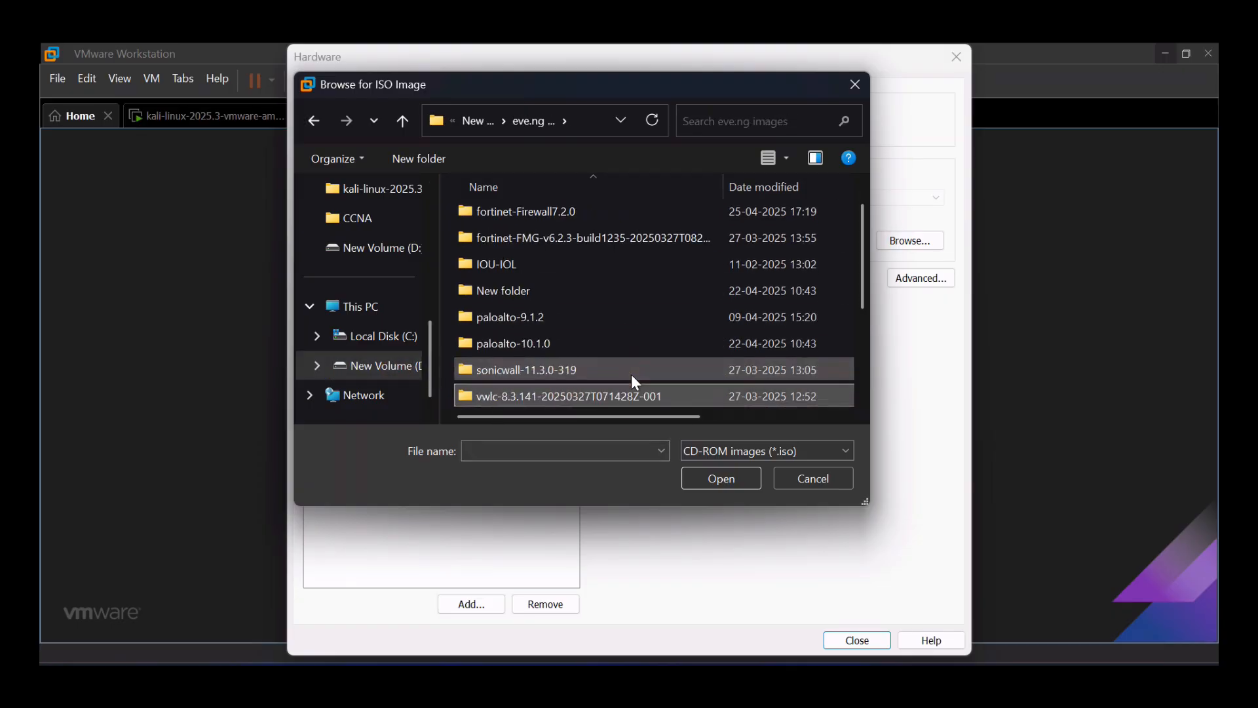
left_click(631, 372)
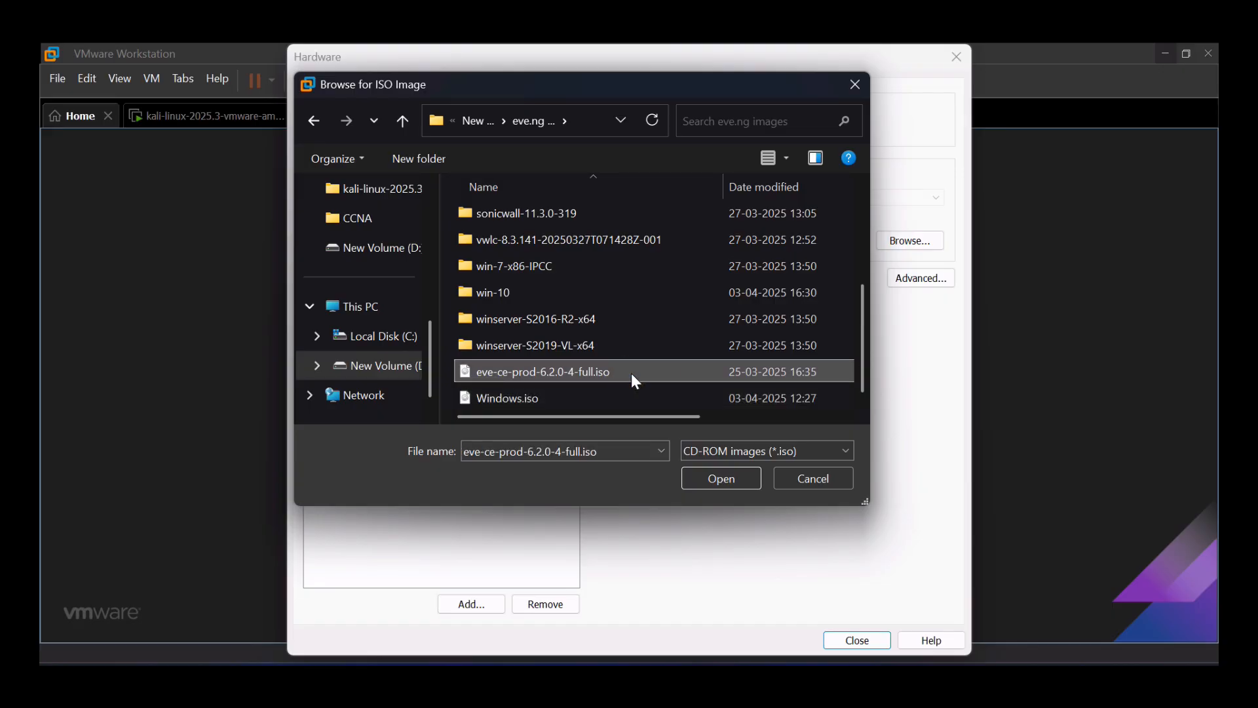
left_click(706, 481)
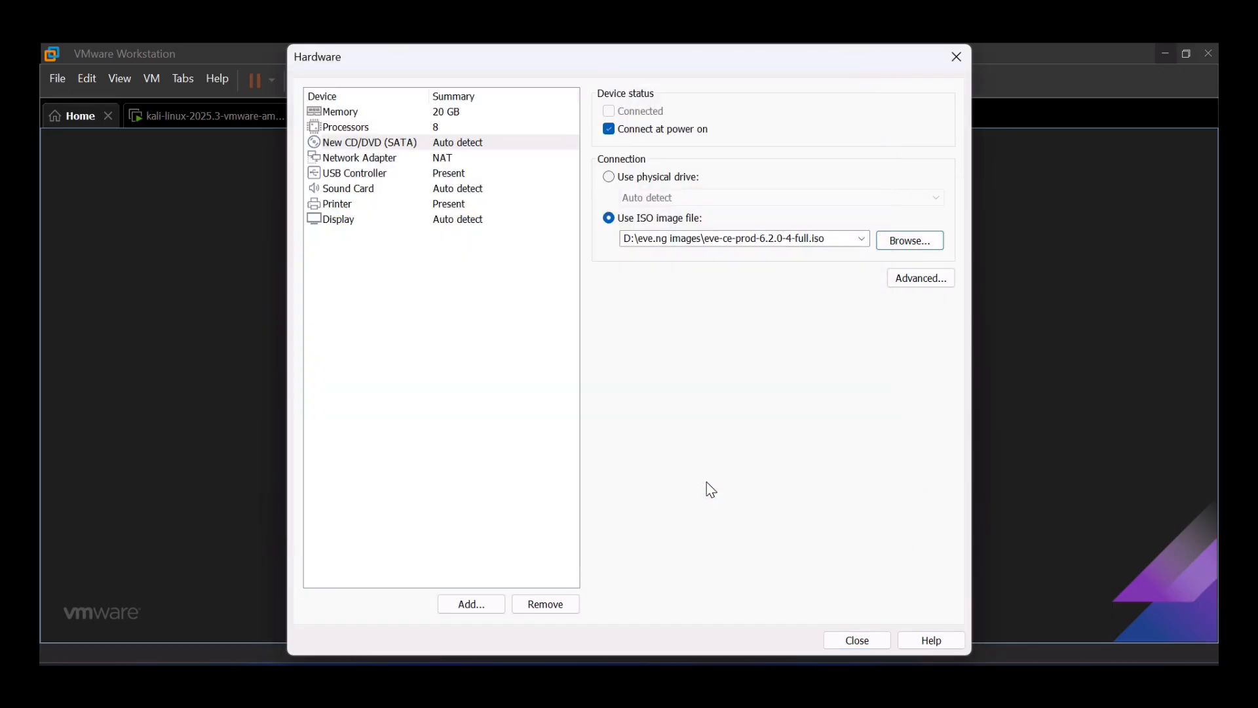
left_click(845, 644)
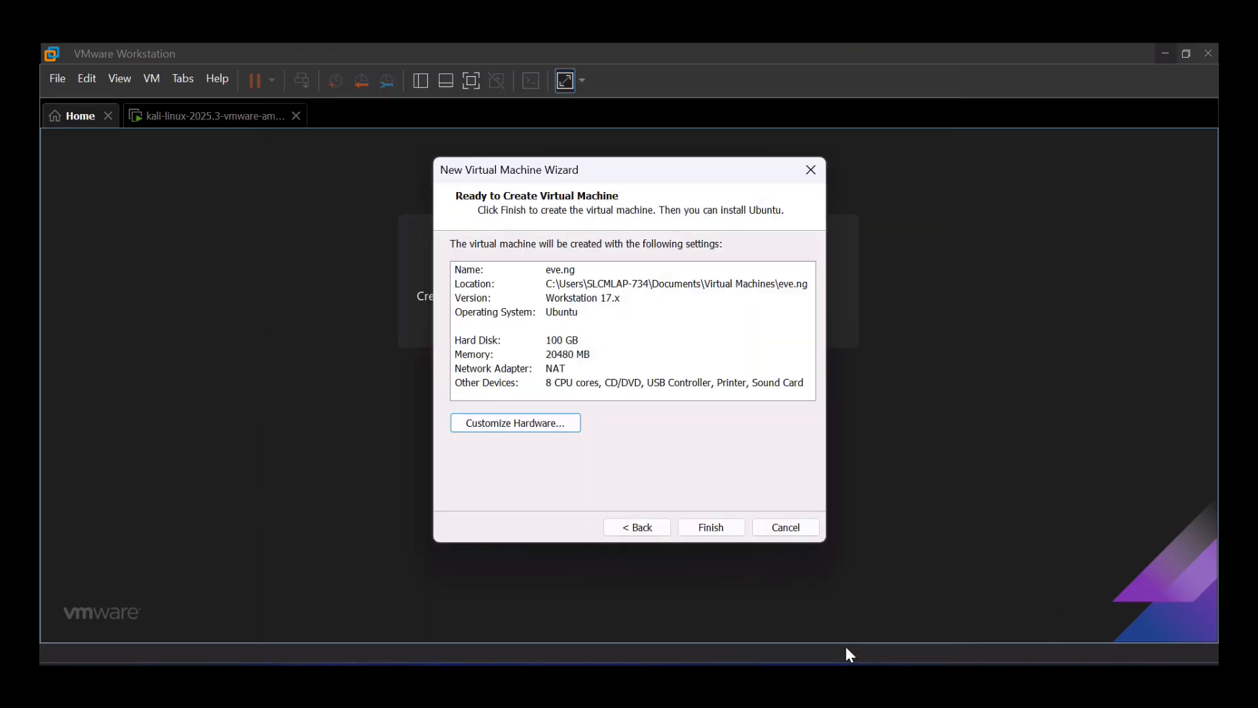
- Finish creating eve.ng, power it on and boot 'Install EVE-NG Community 6.2.0-4'
left_click(715, 530)
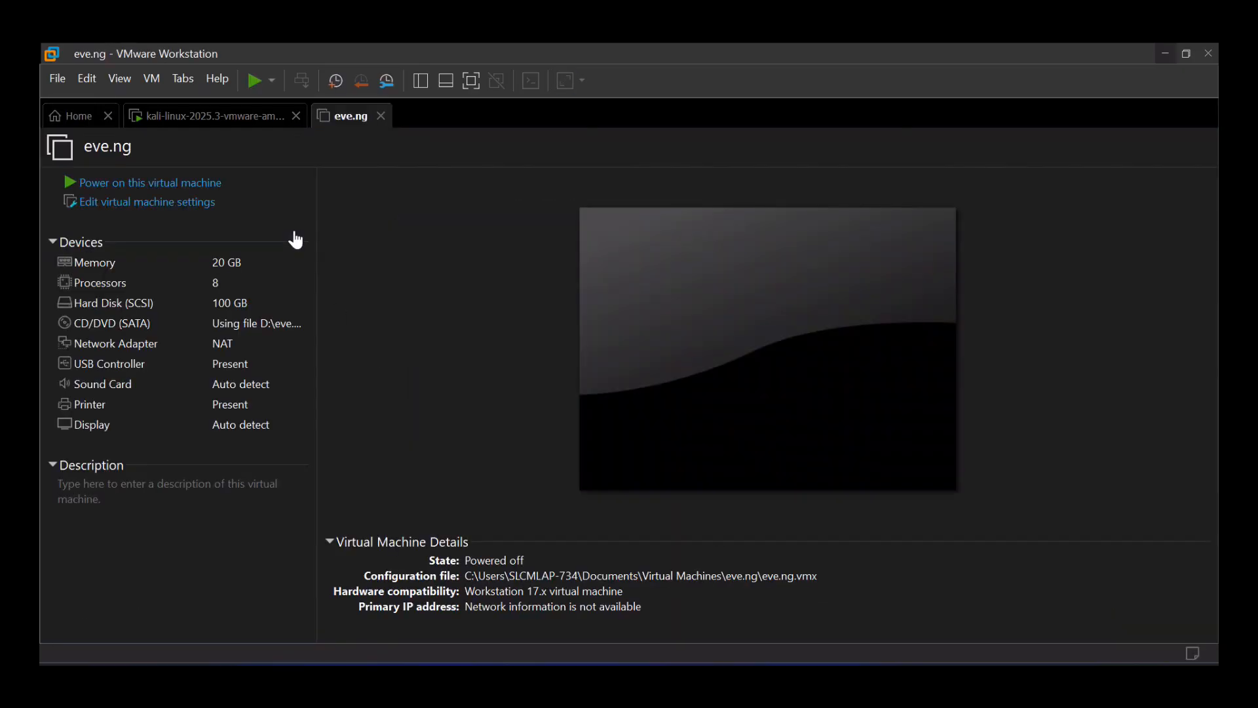
left_click(160, 187)
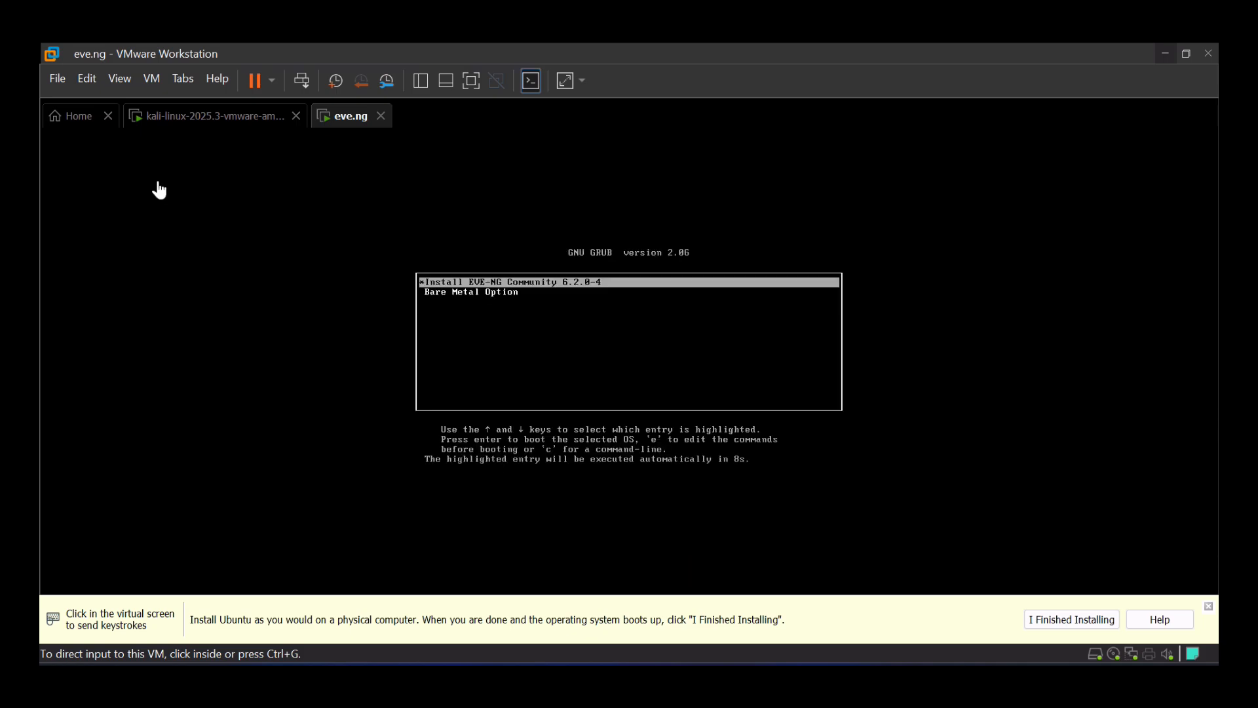
left_click(561, 292)
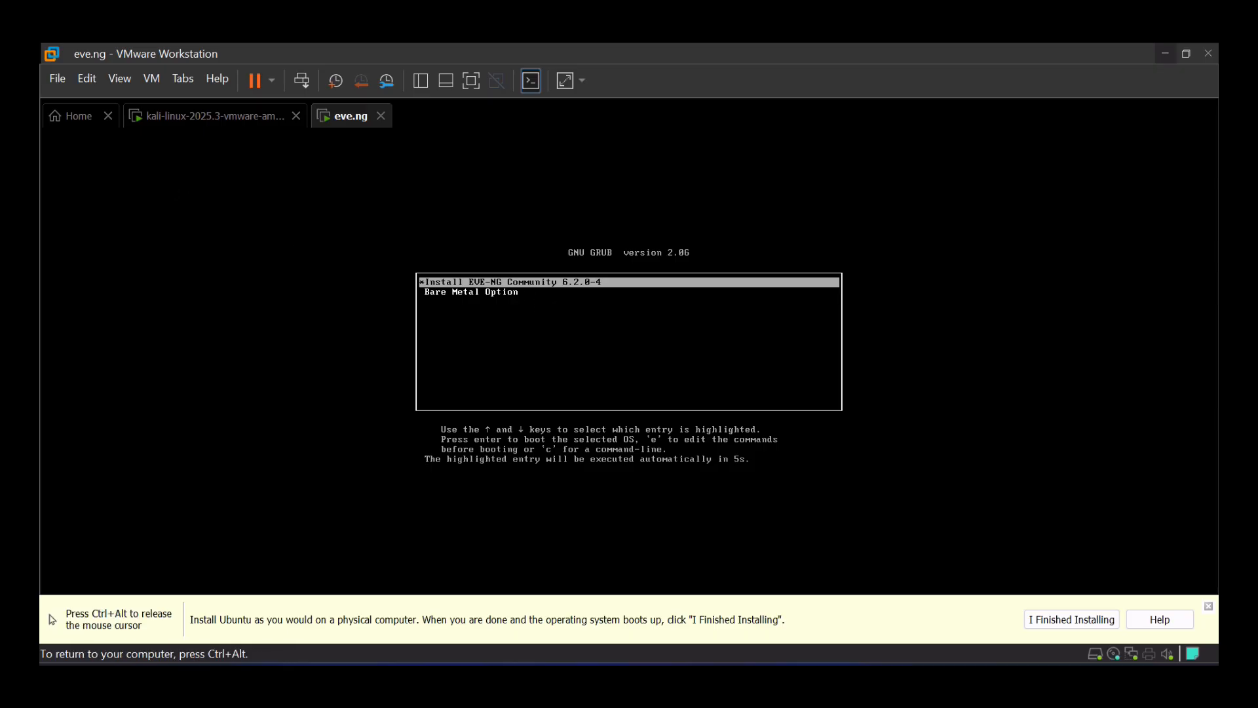
key("Return")
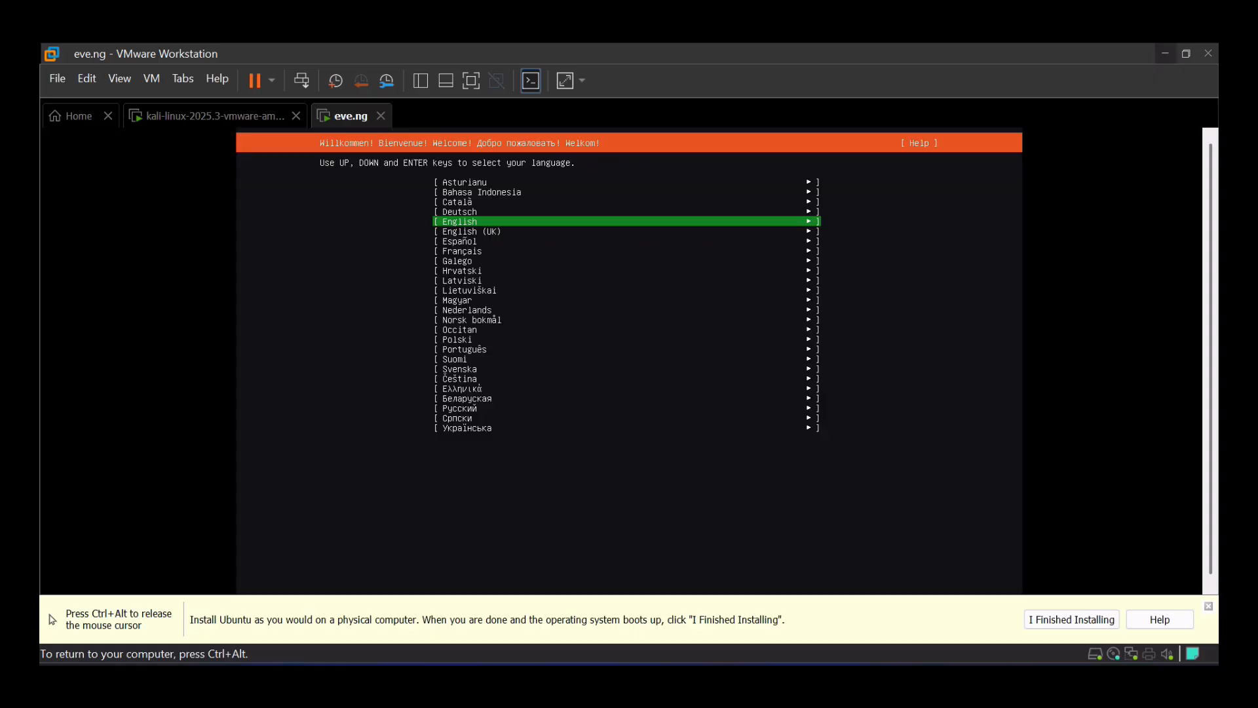
- Accept English language and US keyboard, then confirm disk formatting to start installing
key("Return")
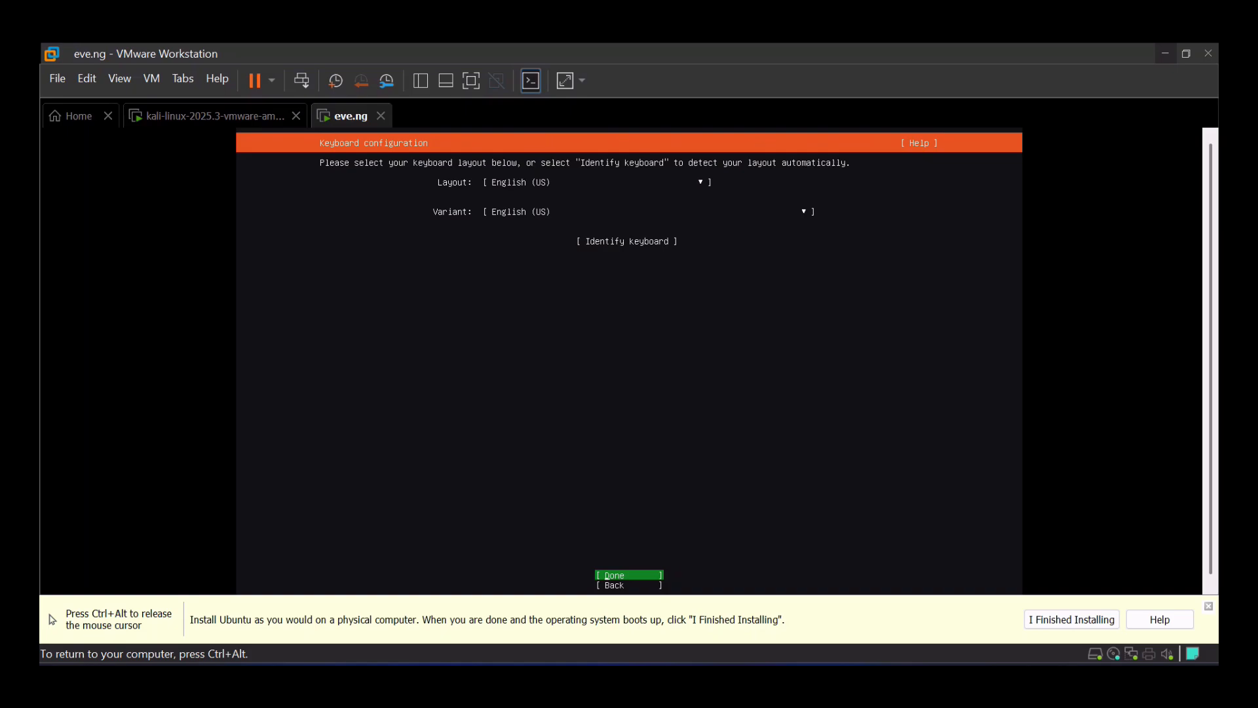
key("Return")
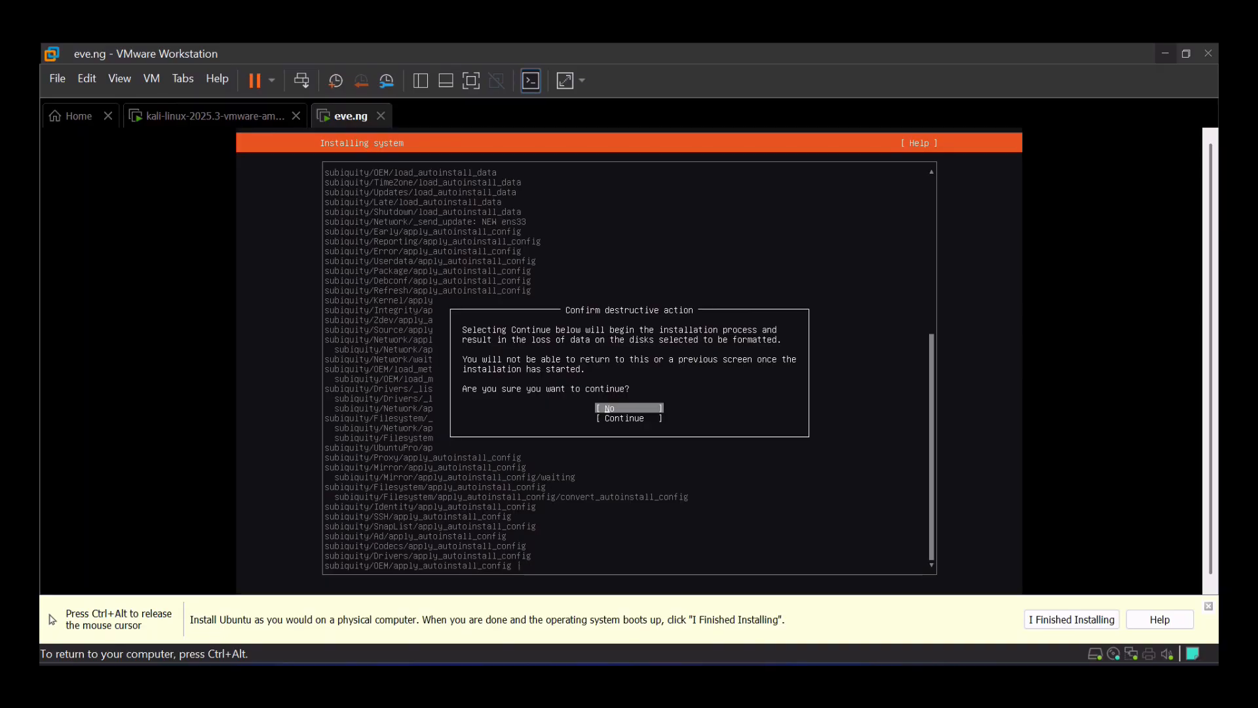
key("Down")
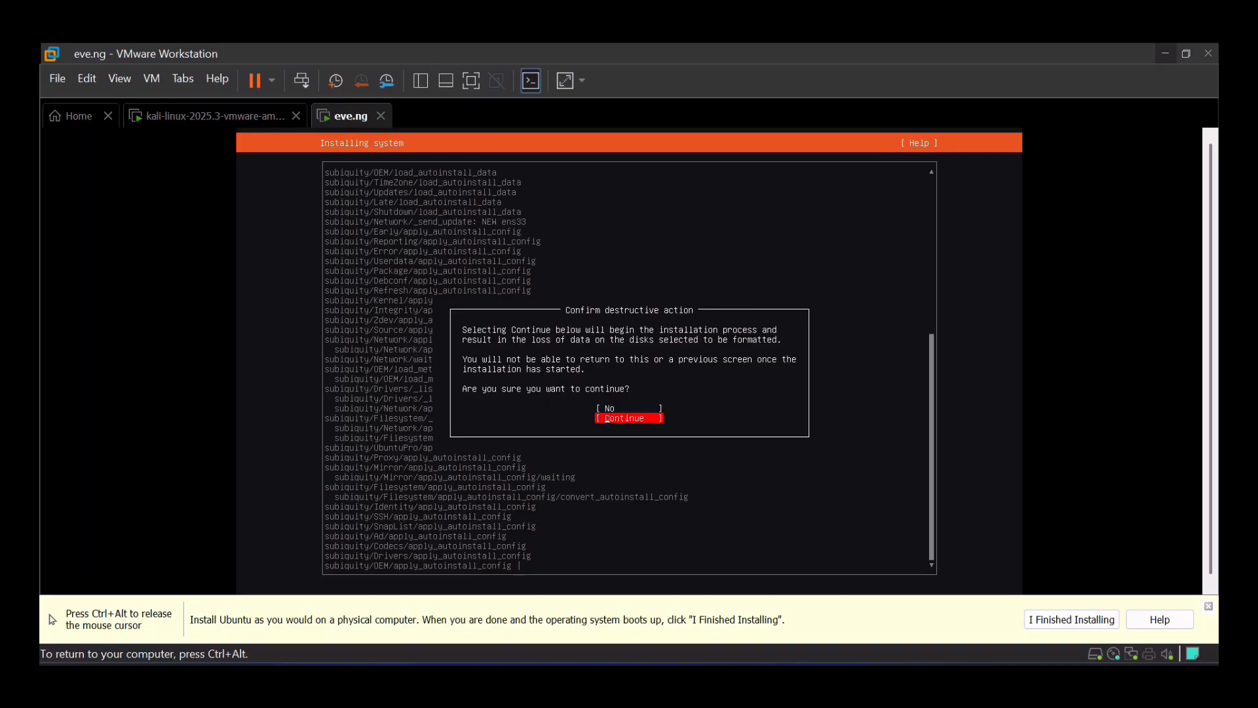
key("Return")
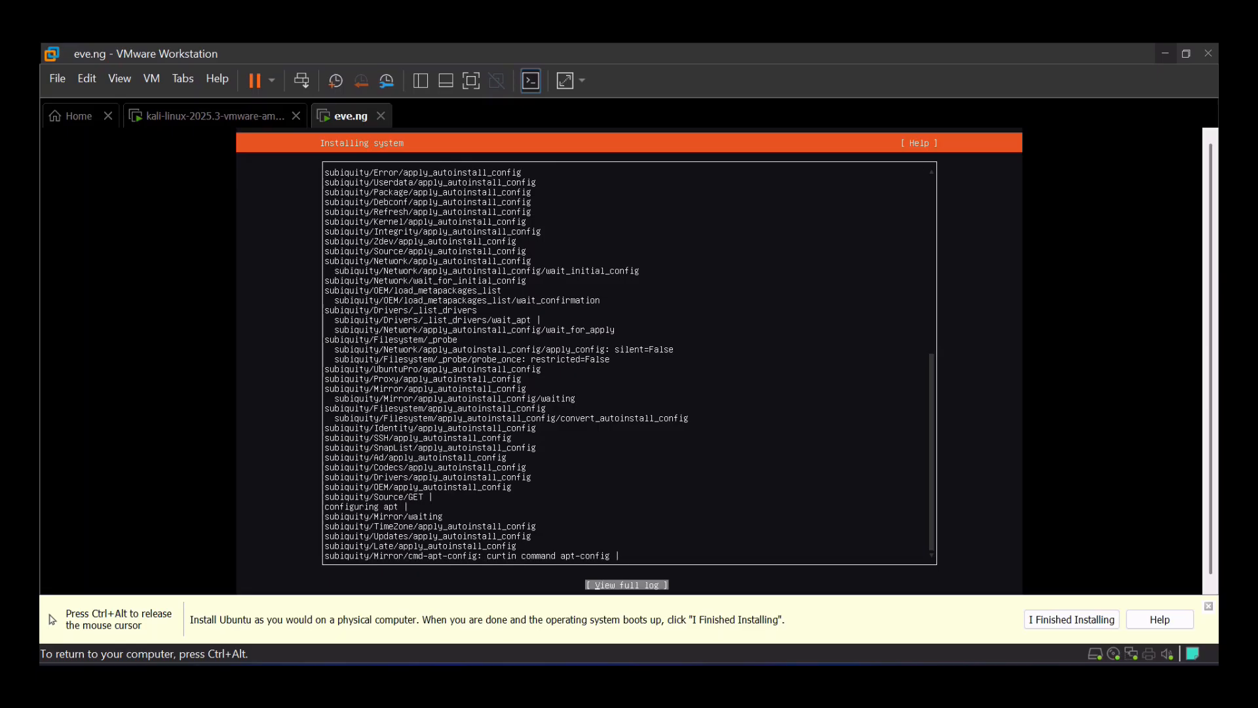
- Release input to the host during installation, then return control to the VM after reboot
key("ctrl+alt")
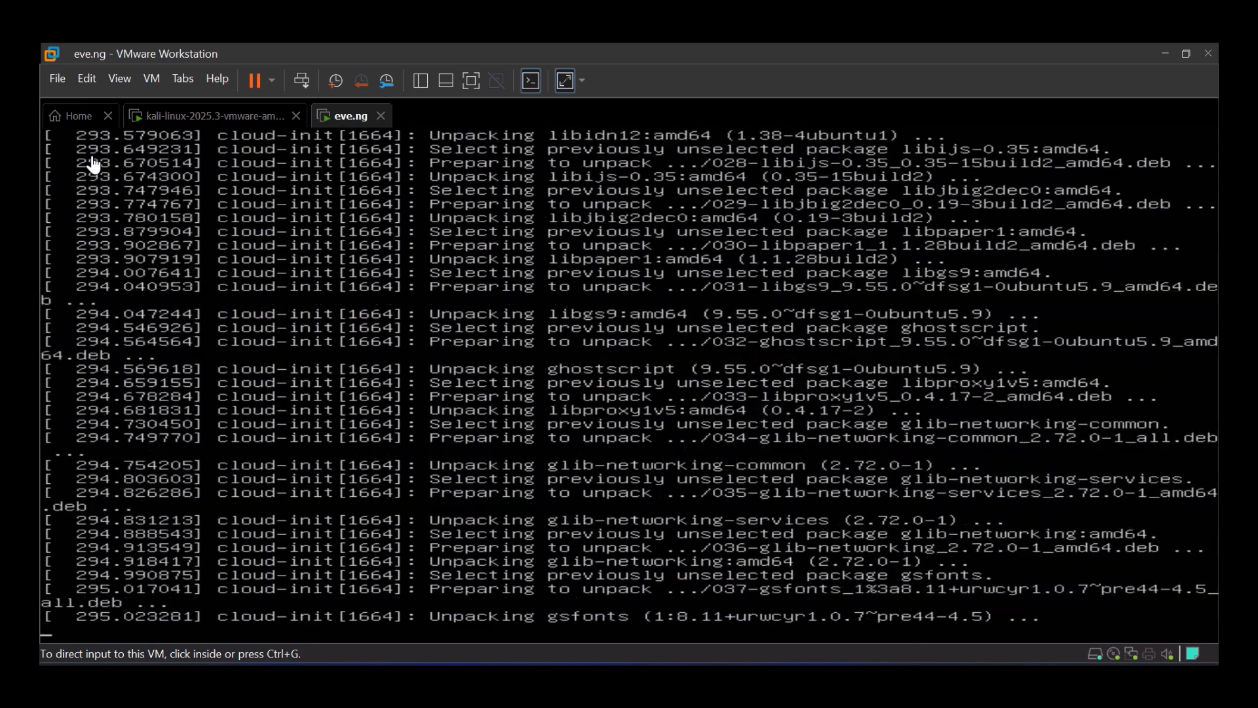
left_click(94, 165)
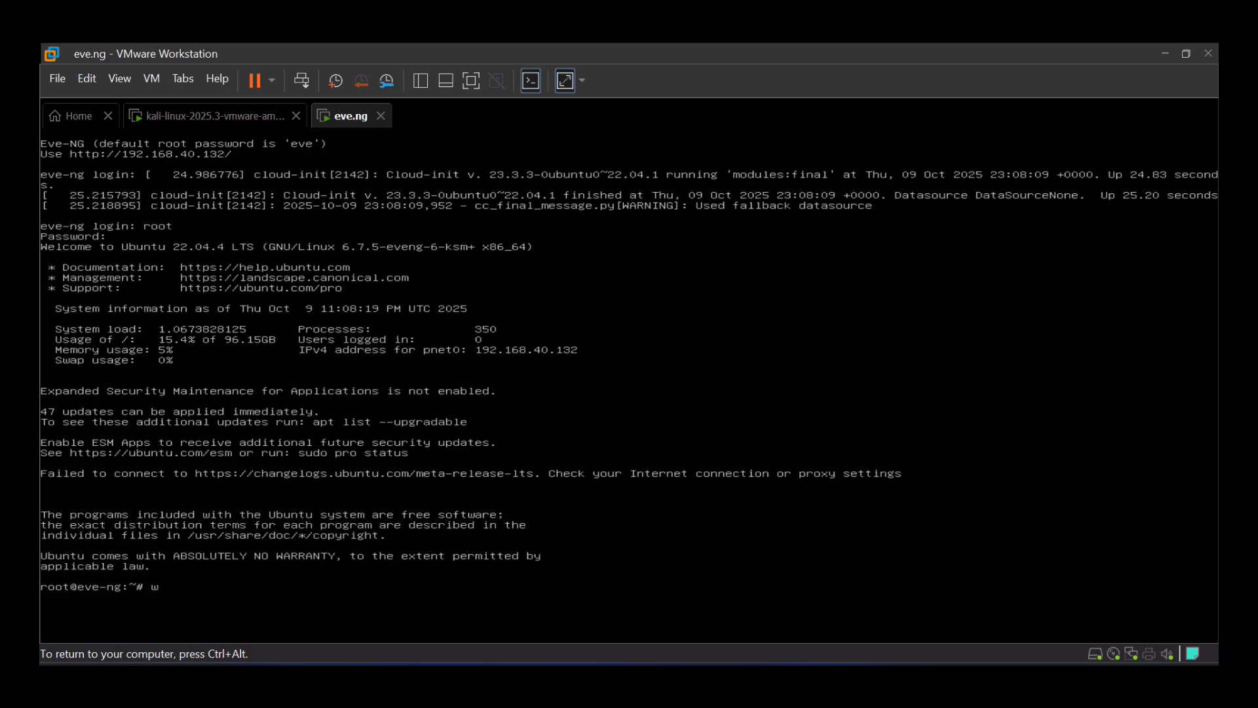
- Release the VM's input and launch WinSCP from the Windows search
key("ctrl+alt")
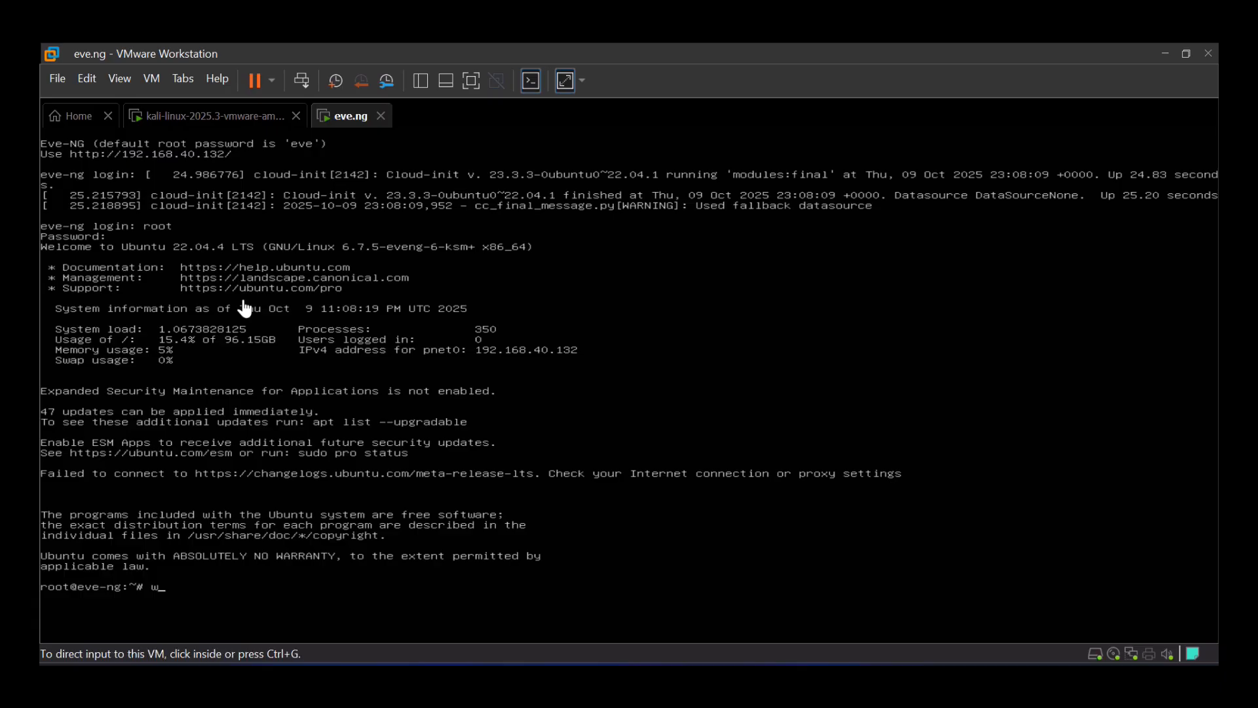
key("super")
type("w")
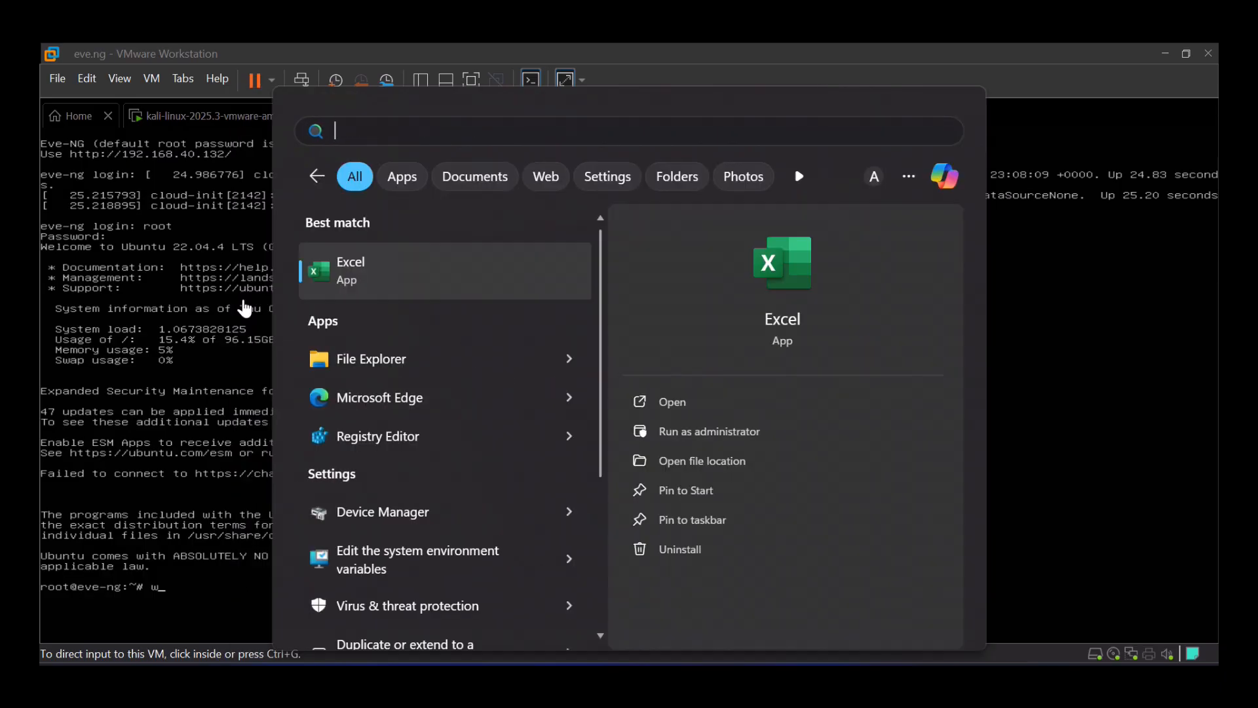
type("inSCP")
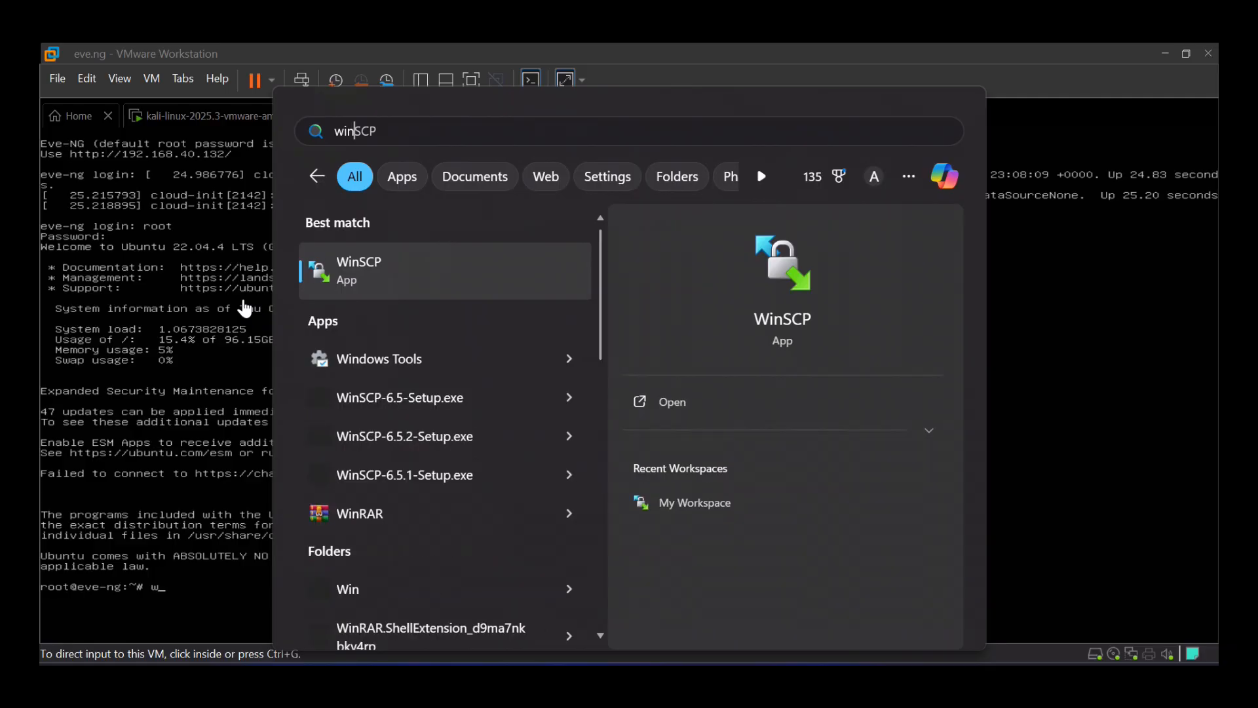
key("Return")
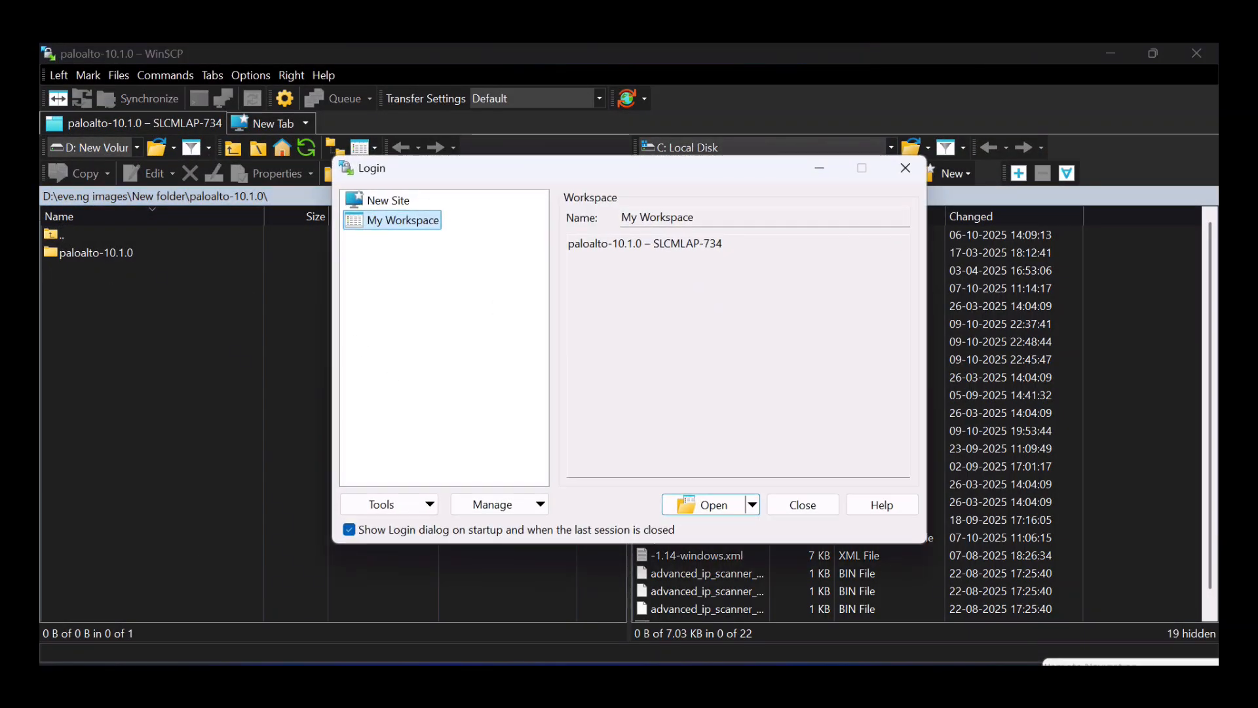
left_click(399, 201)
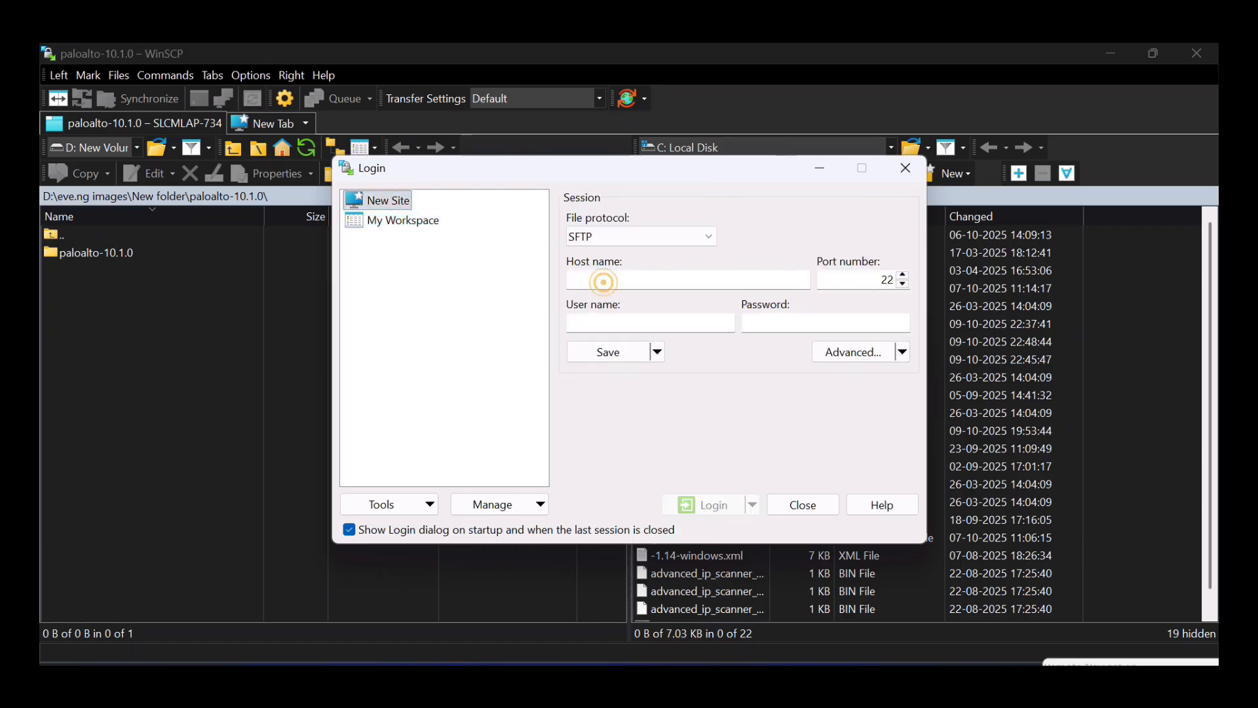
left_click(598, 280)
type("192")
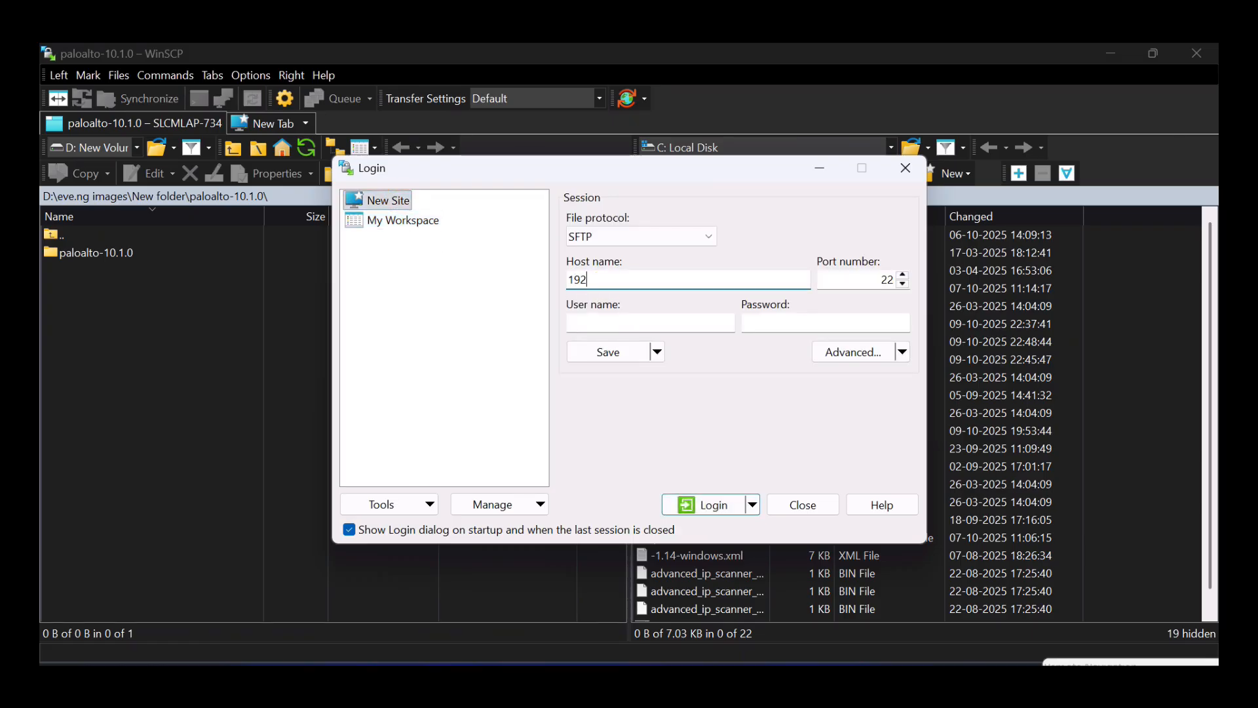
type(".168.40")
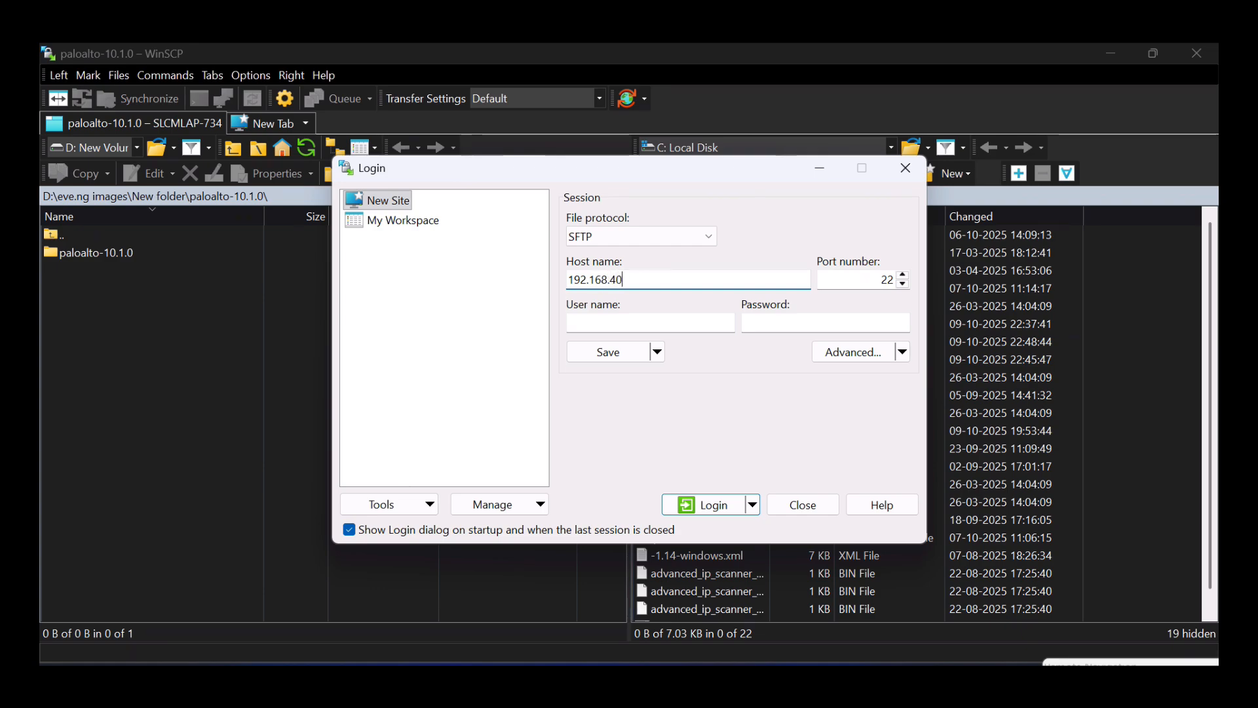
type(".132")
left_click(641, 324)
type("r")
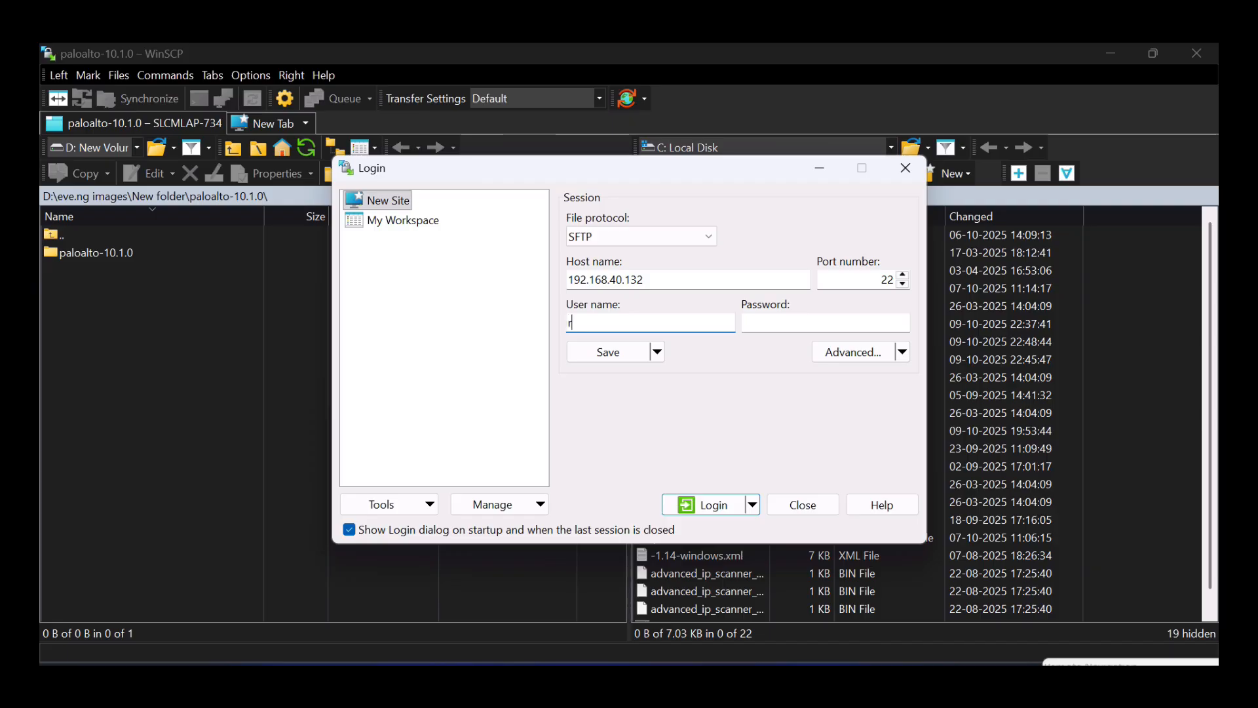
type("oot")
key("Tab")
type("ev")
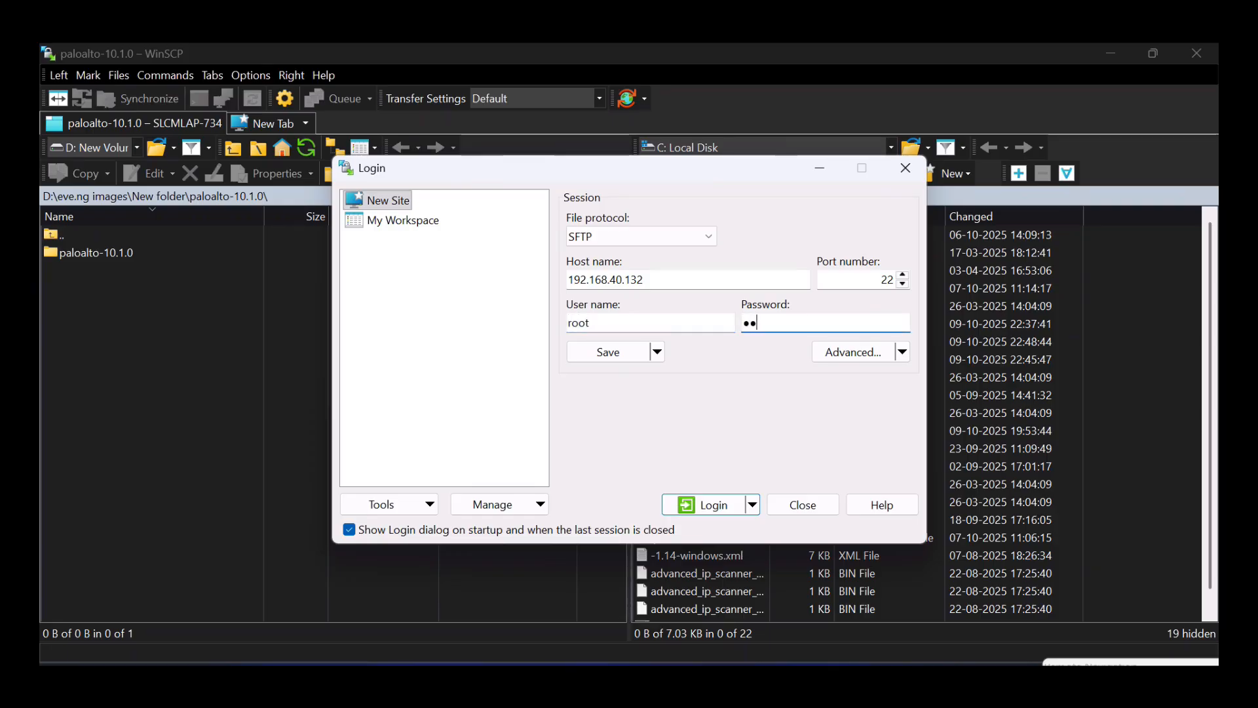
type("e")
left_click(608, 352)
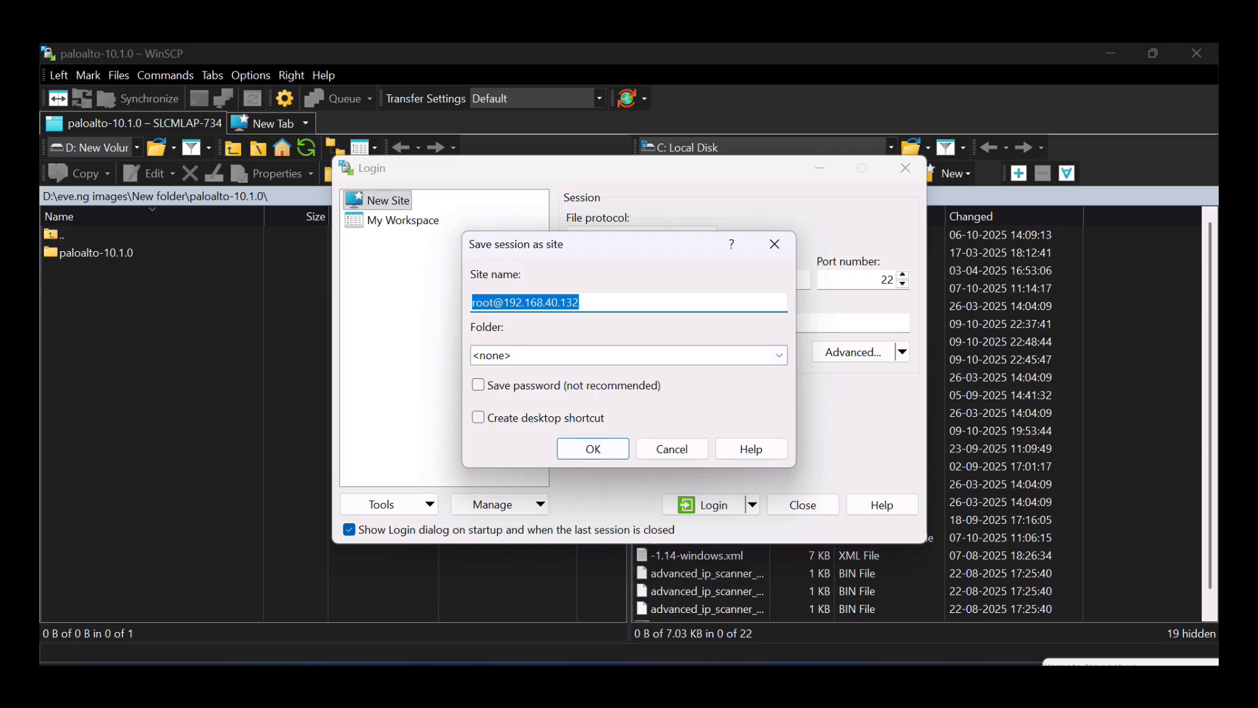
left_click(596, 451)
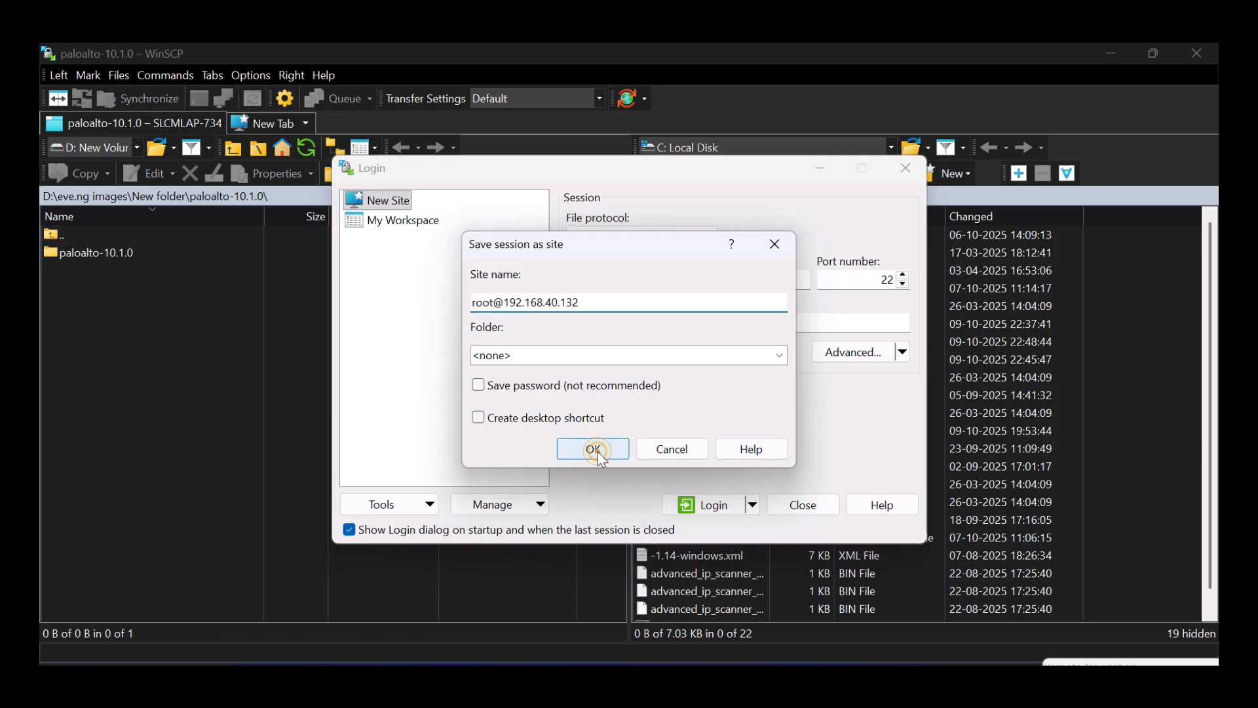
- Log in to the saved site, accepting the server's host key and entering the password
left_click(717, 508)
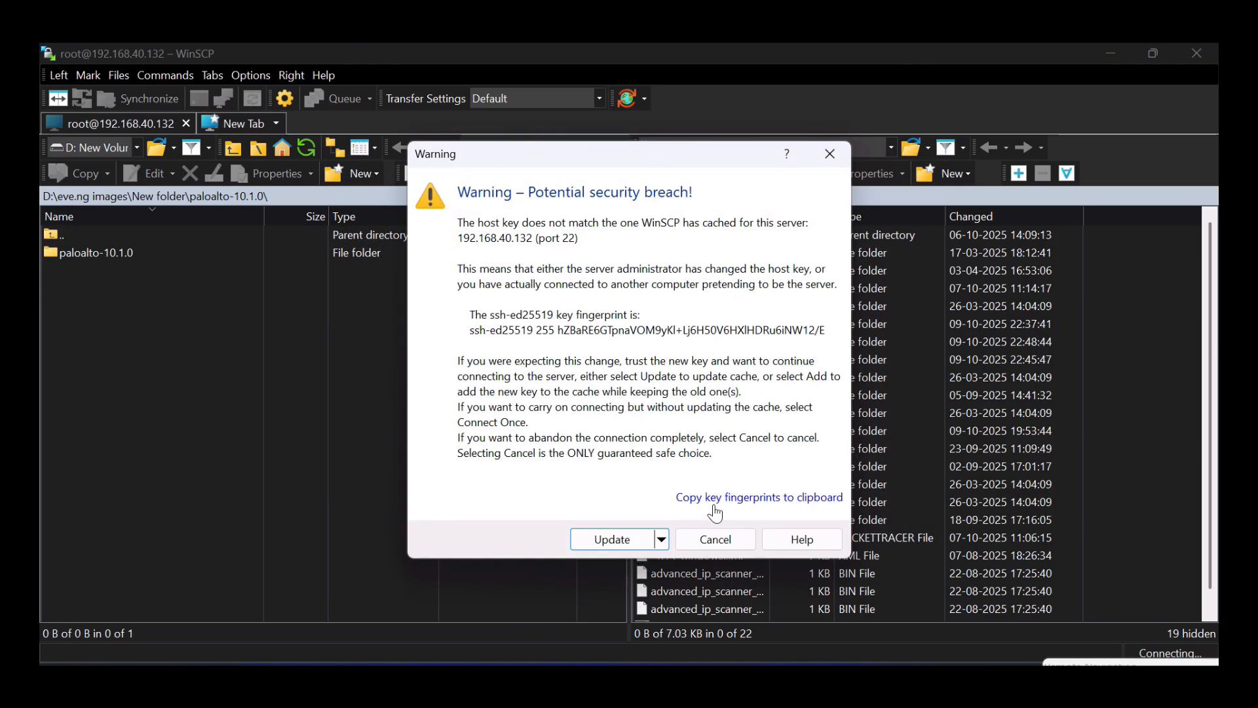
left_click(617, 541)
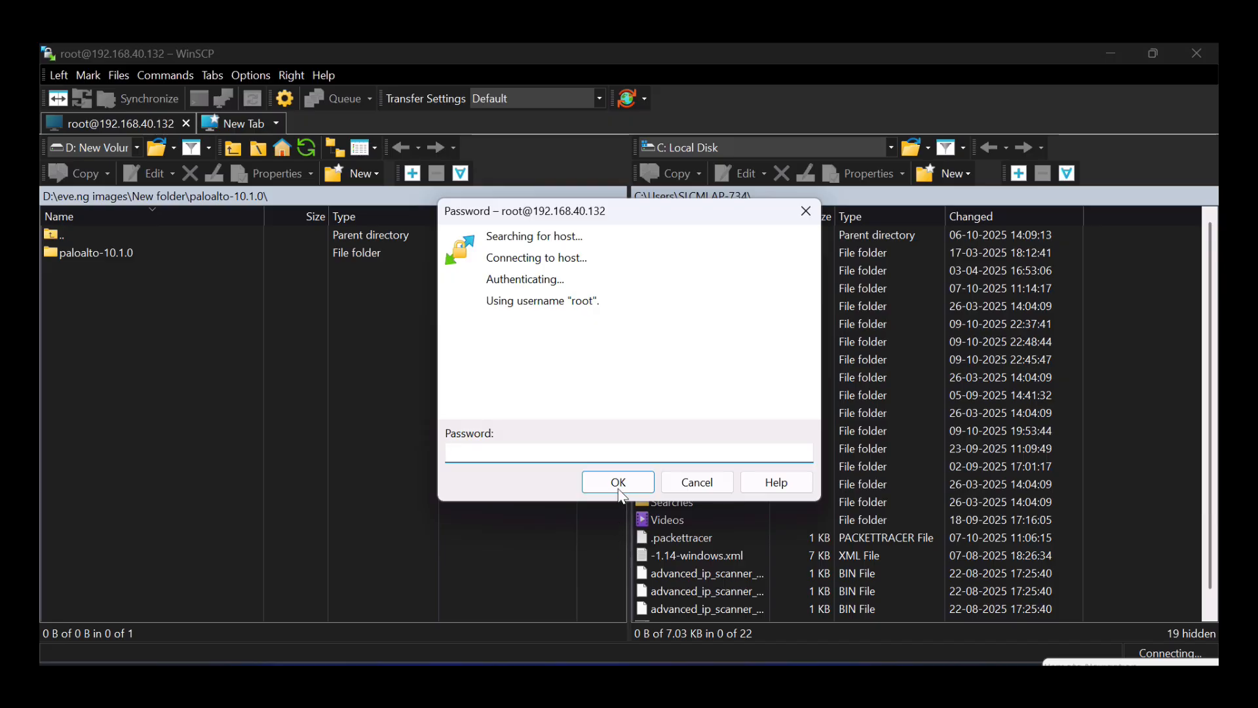
type("eve")
key("Return")
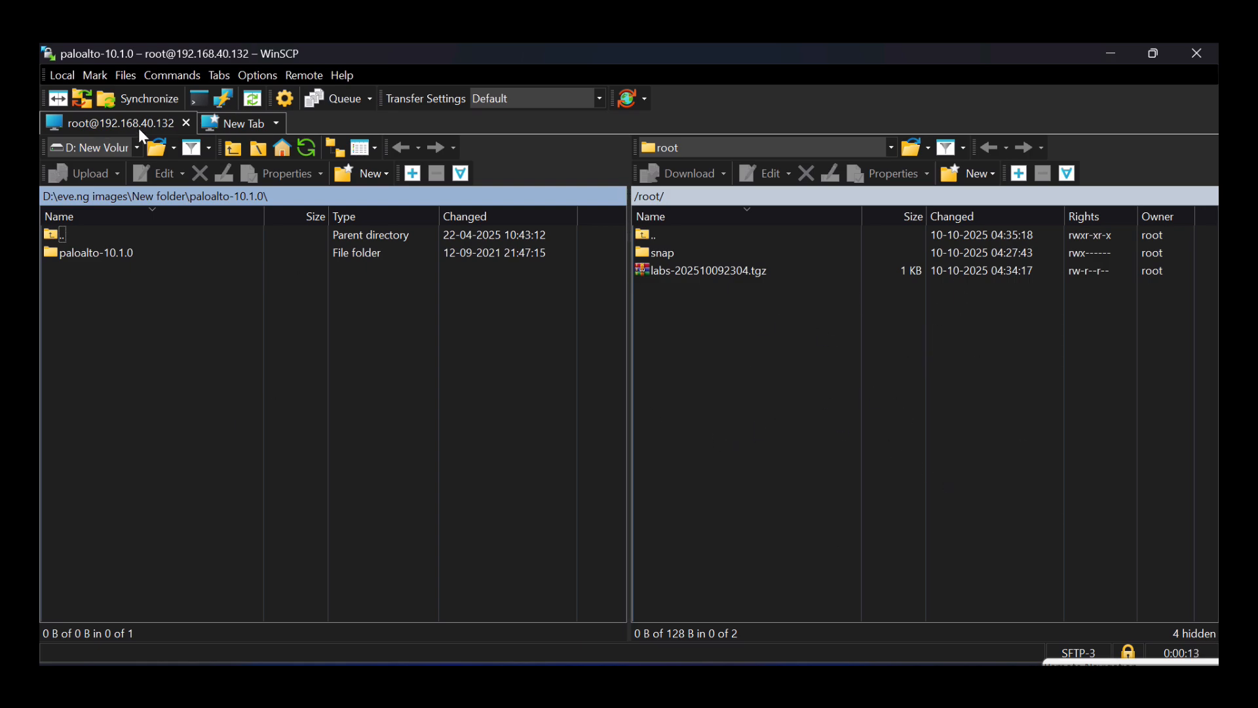
- On the server side, browse from /root to /opt/unetlab/addons and select the qemu folder
left_click(764, 303)
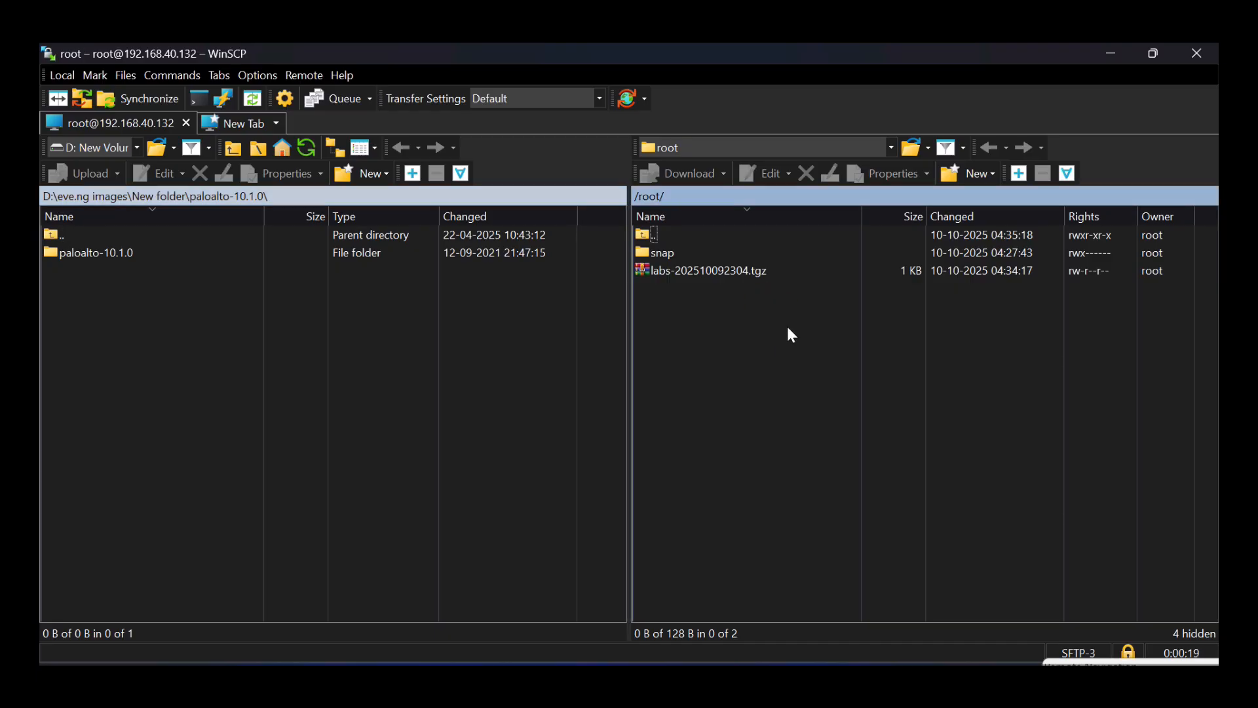
double_click(667, 240)
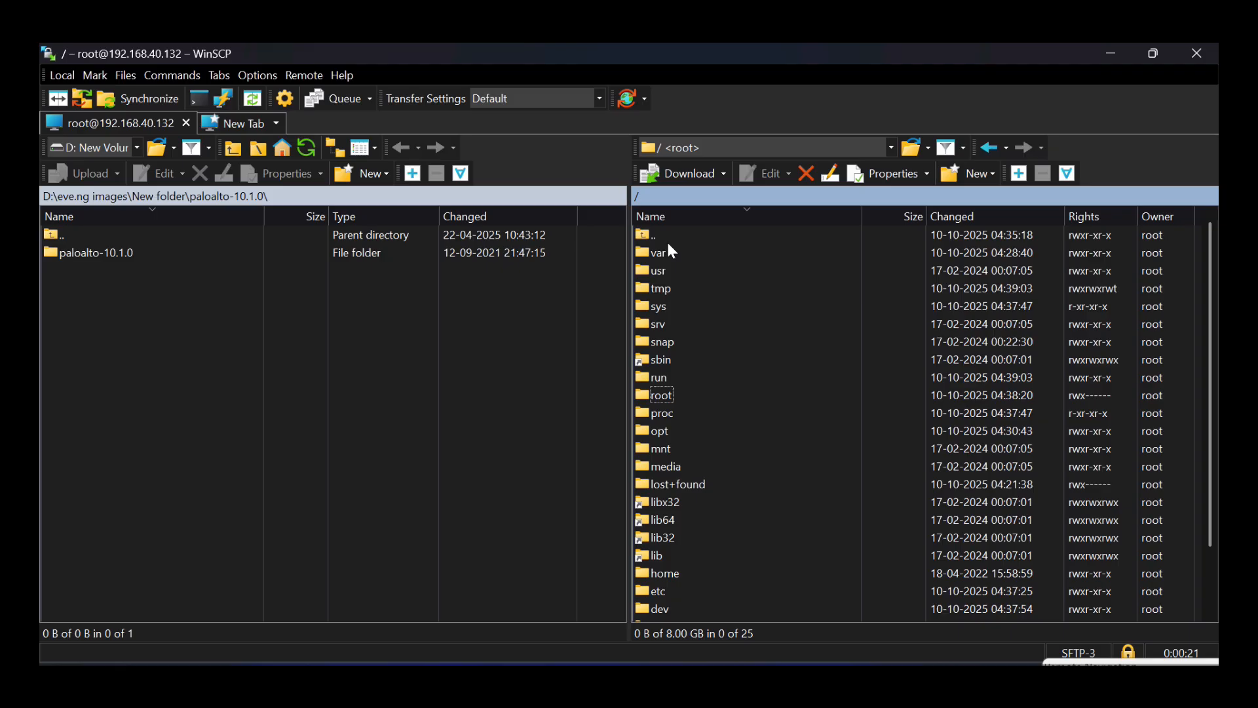
double_click(659, 432)
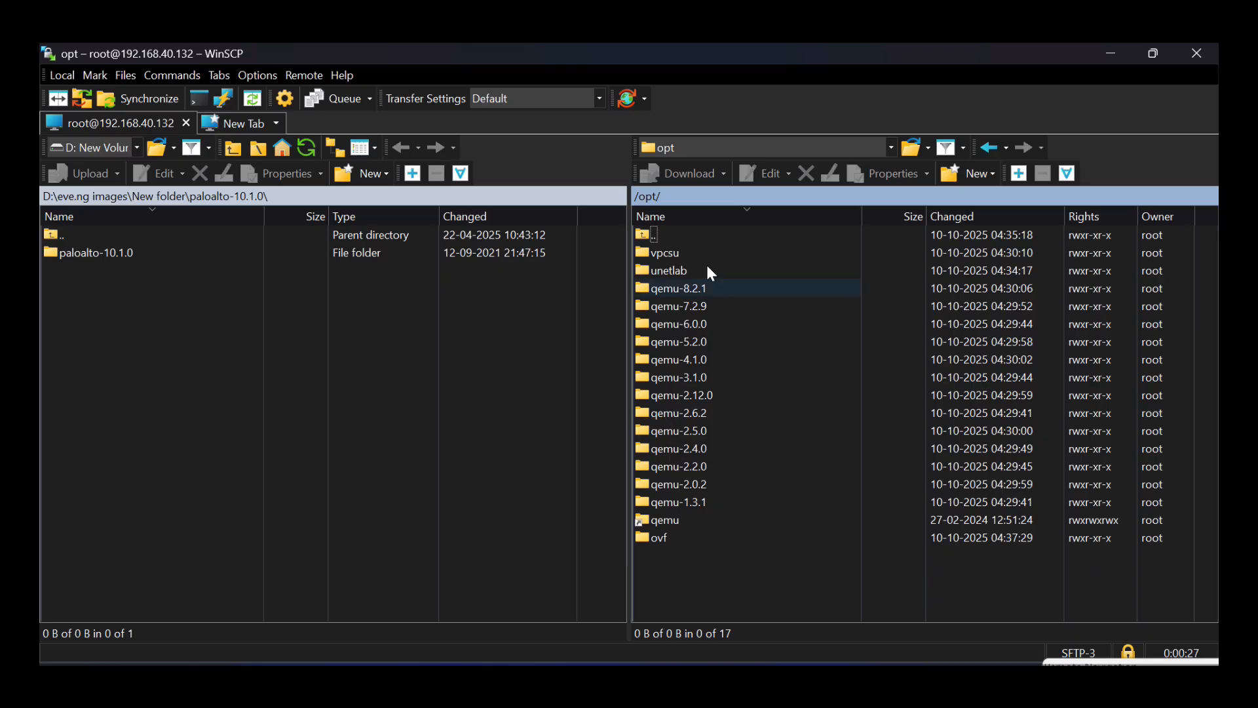
double_click(671, 272)
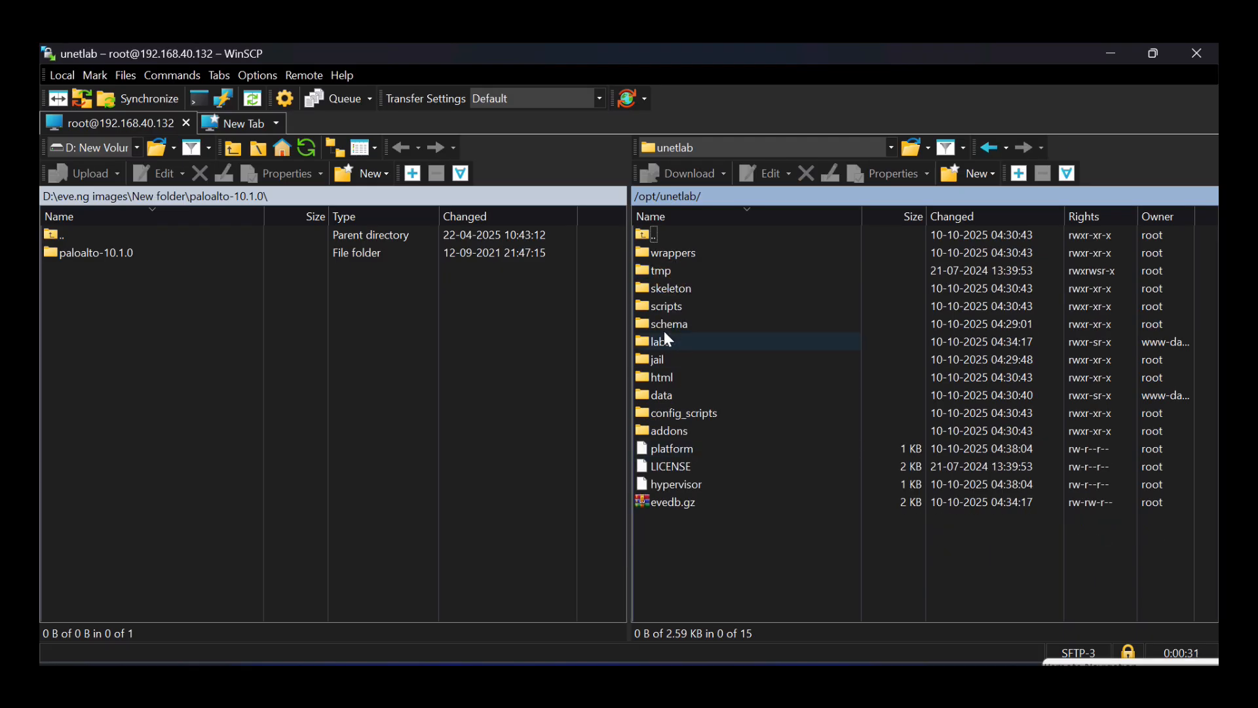
double_click(681, 431)
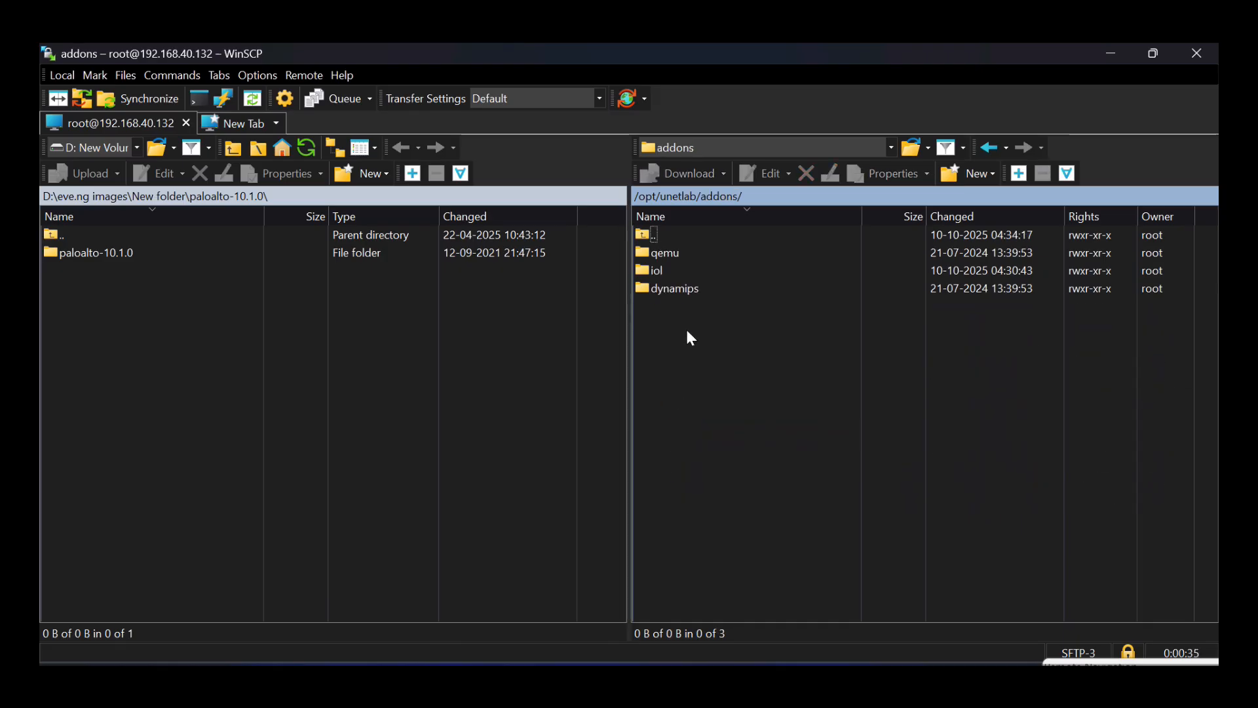
left_click(679, 255)
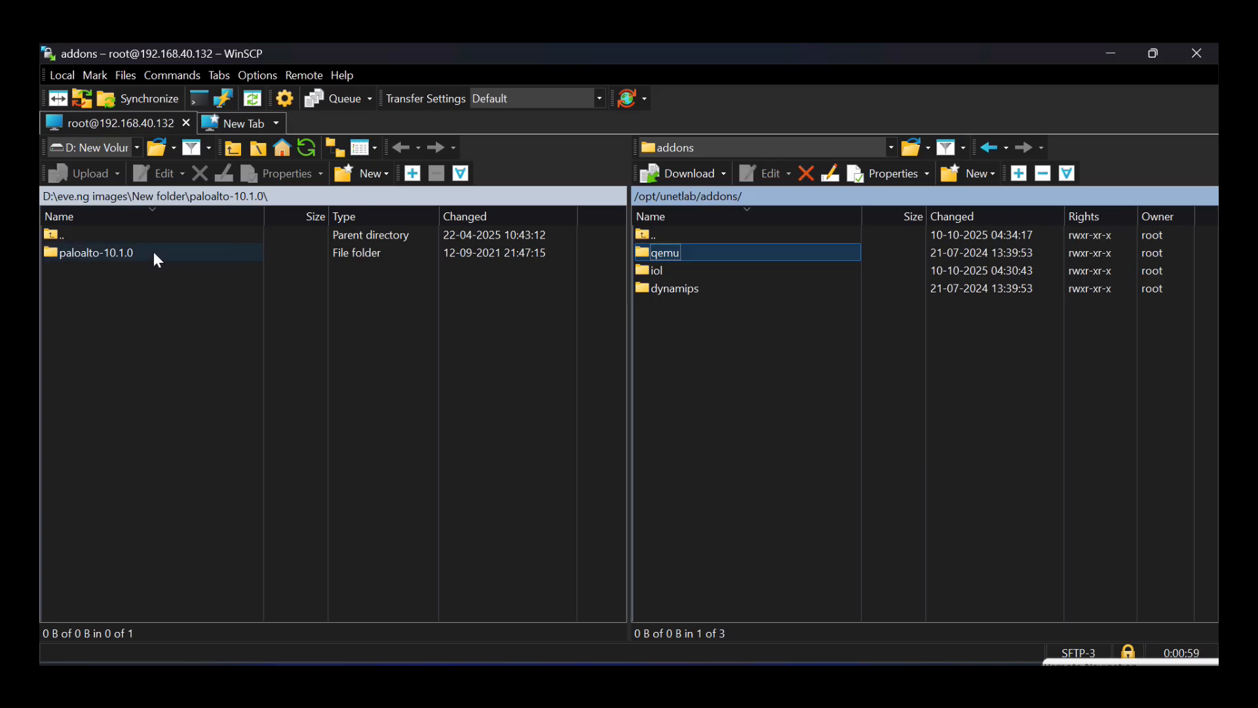
- Open the remote qemu folder and, locally, the win-7ultimate folder containing the image subfolder
double_click(89, 236)
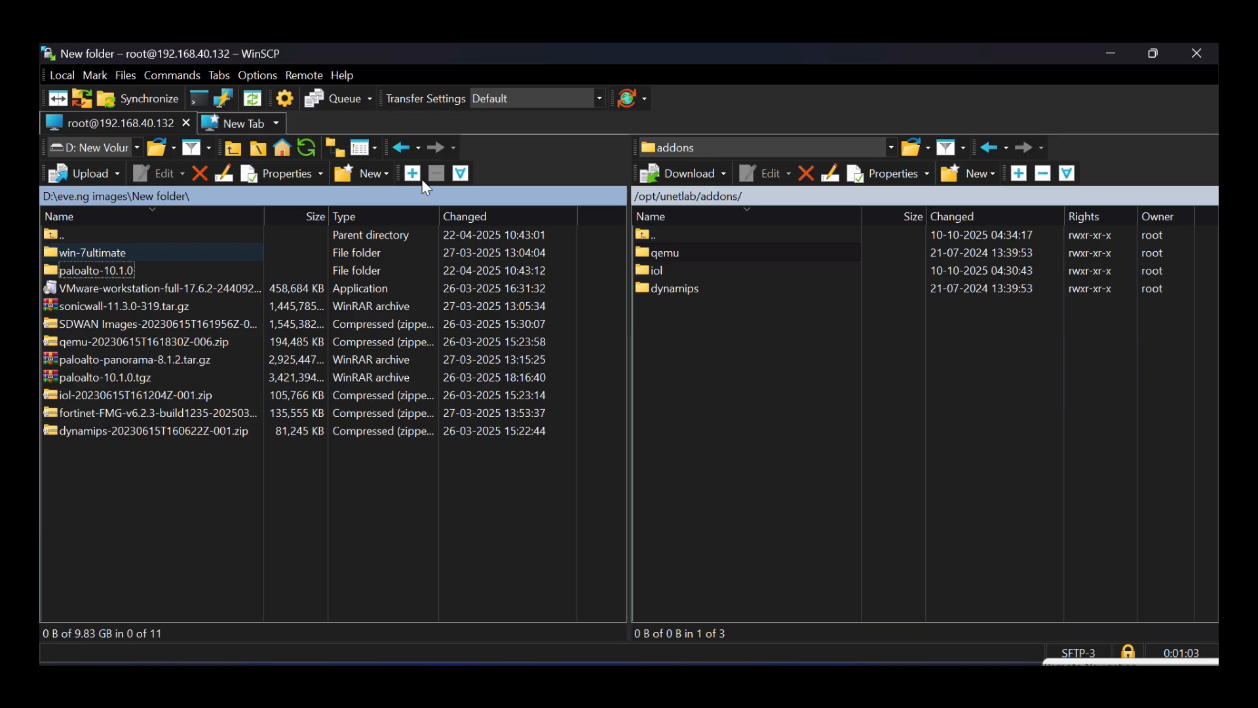
left_click(669, 254)
double_click(667, 251)
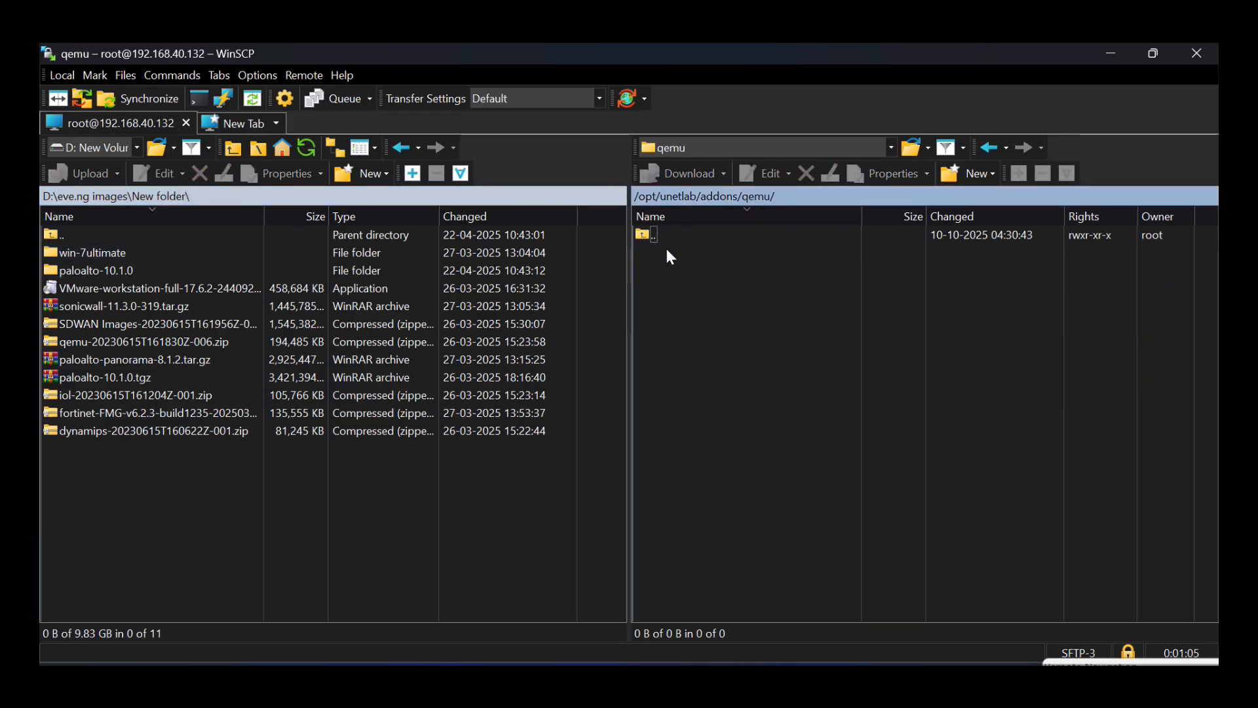
double_click(97, 256)
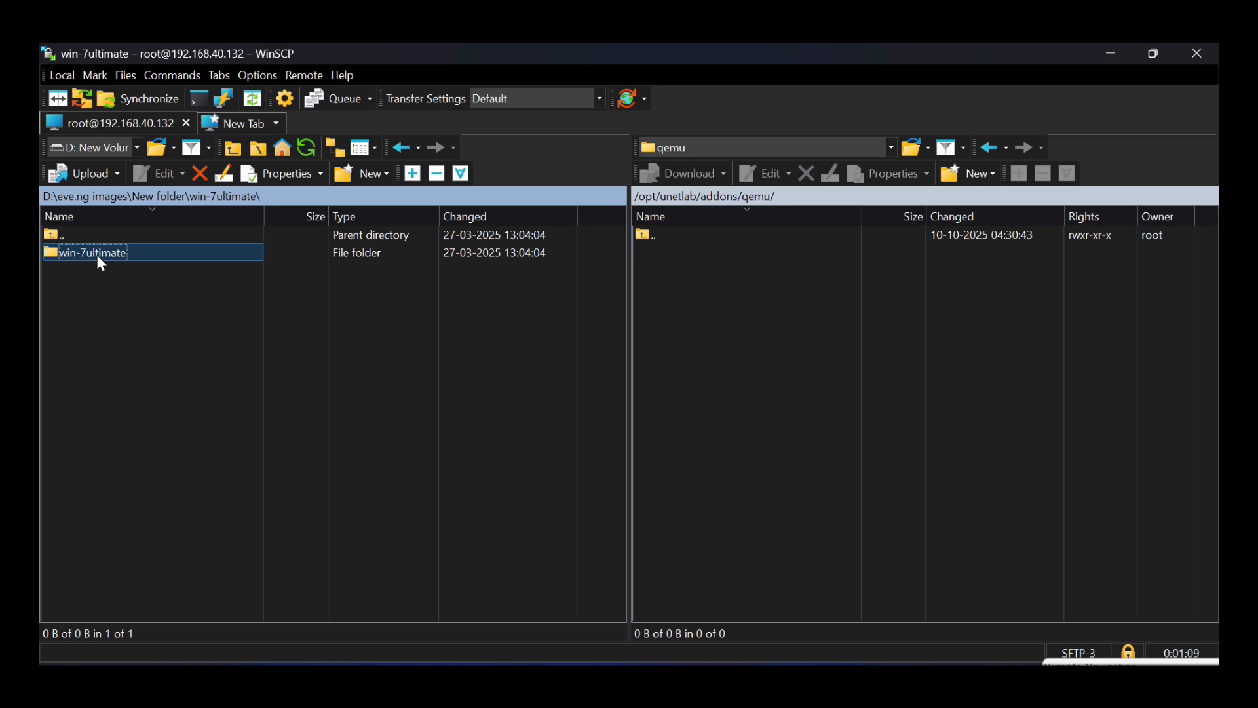
double_click(115, 255)
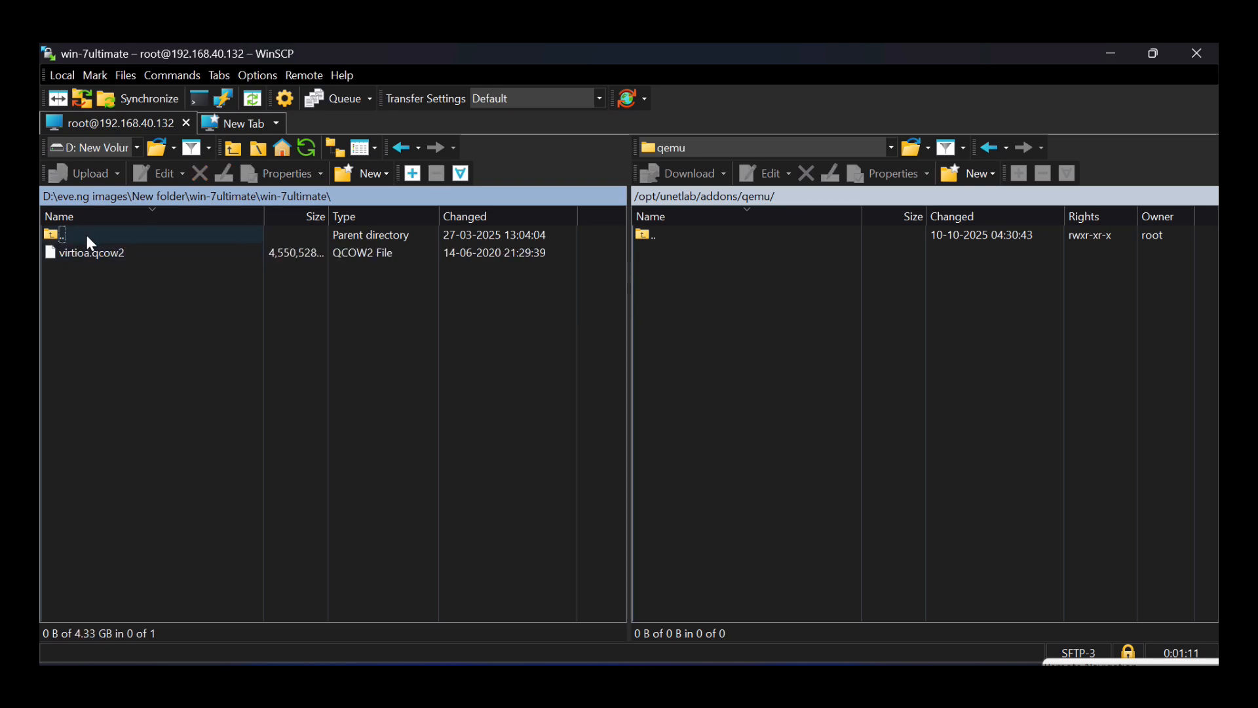
double_click(88, 235)
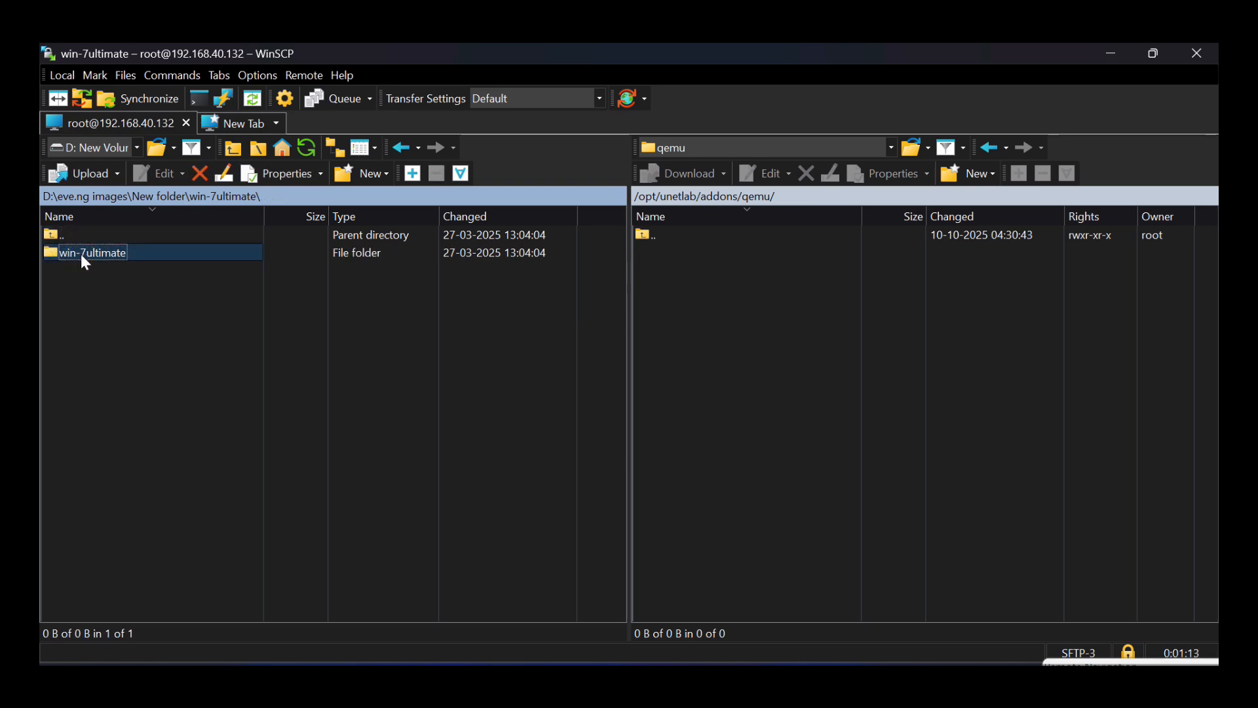
- Upload the win-7ultimate folder into the remote qemu folder, then switch to Chrome
left_click_drag(82, 257, 696, 306)
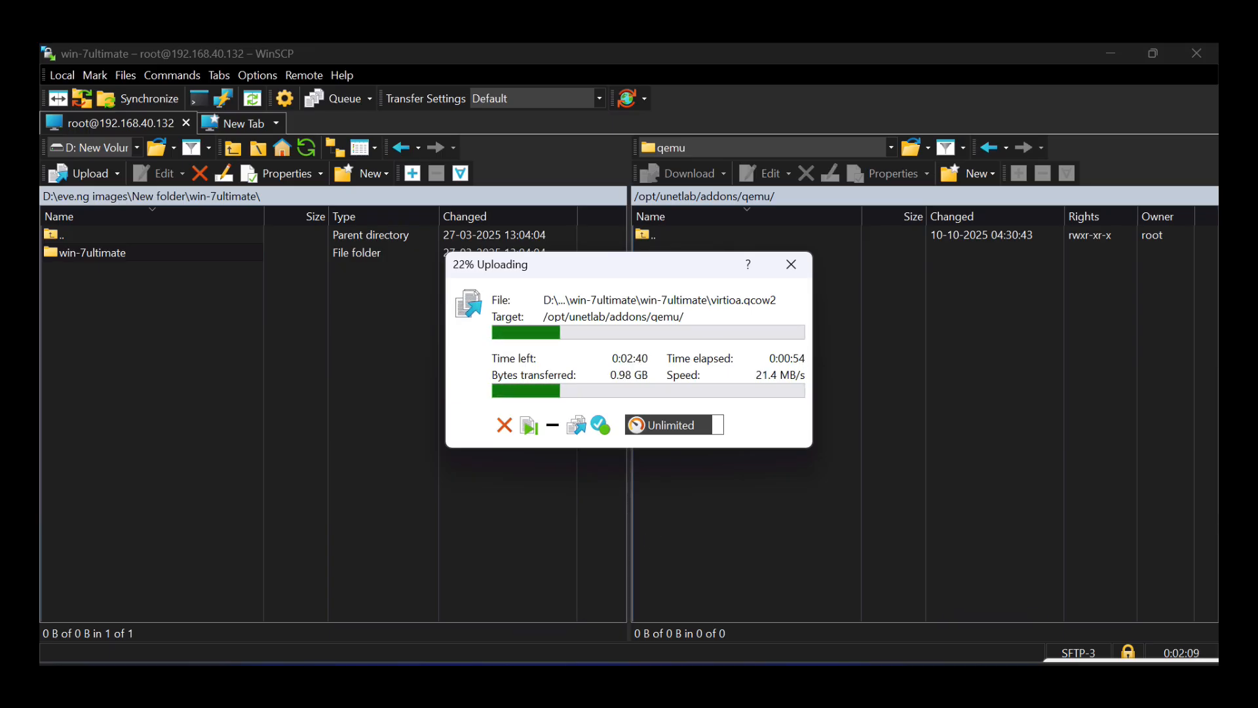
left_click(563, 678)
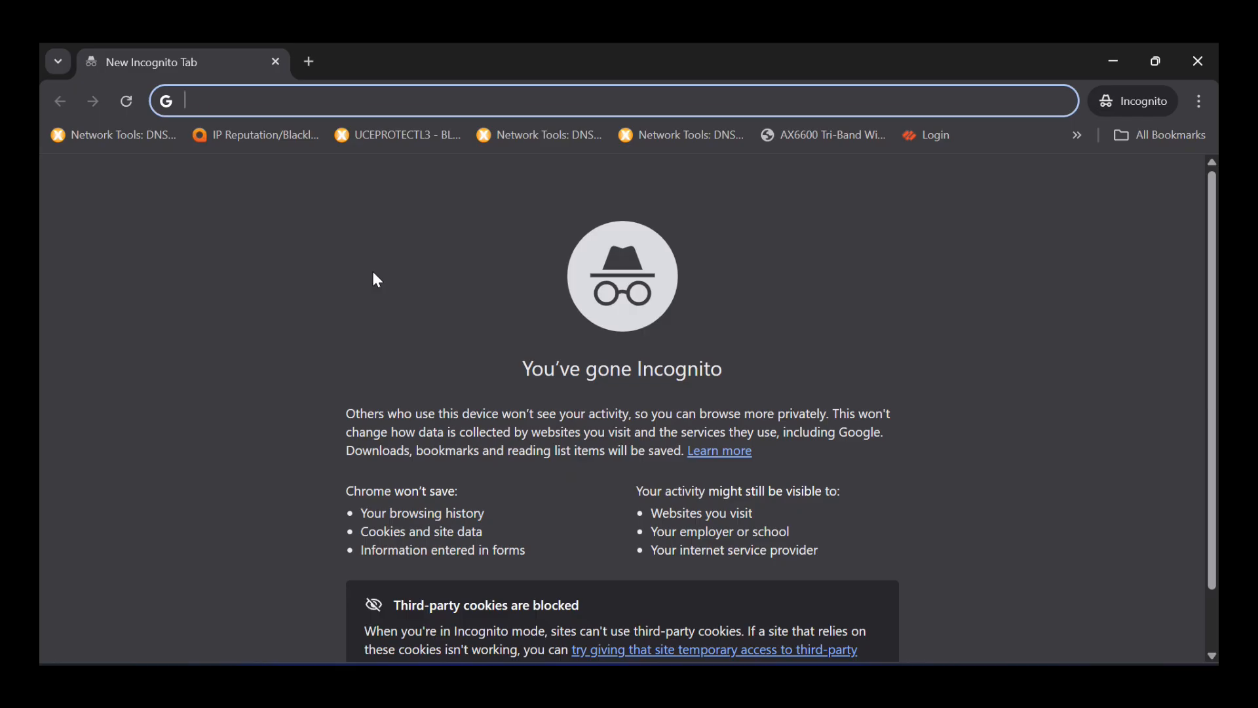
- Load 192.168.40.132 in Chrome and sign in to EVE-NG as admin with the password
type("19")
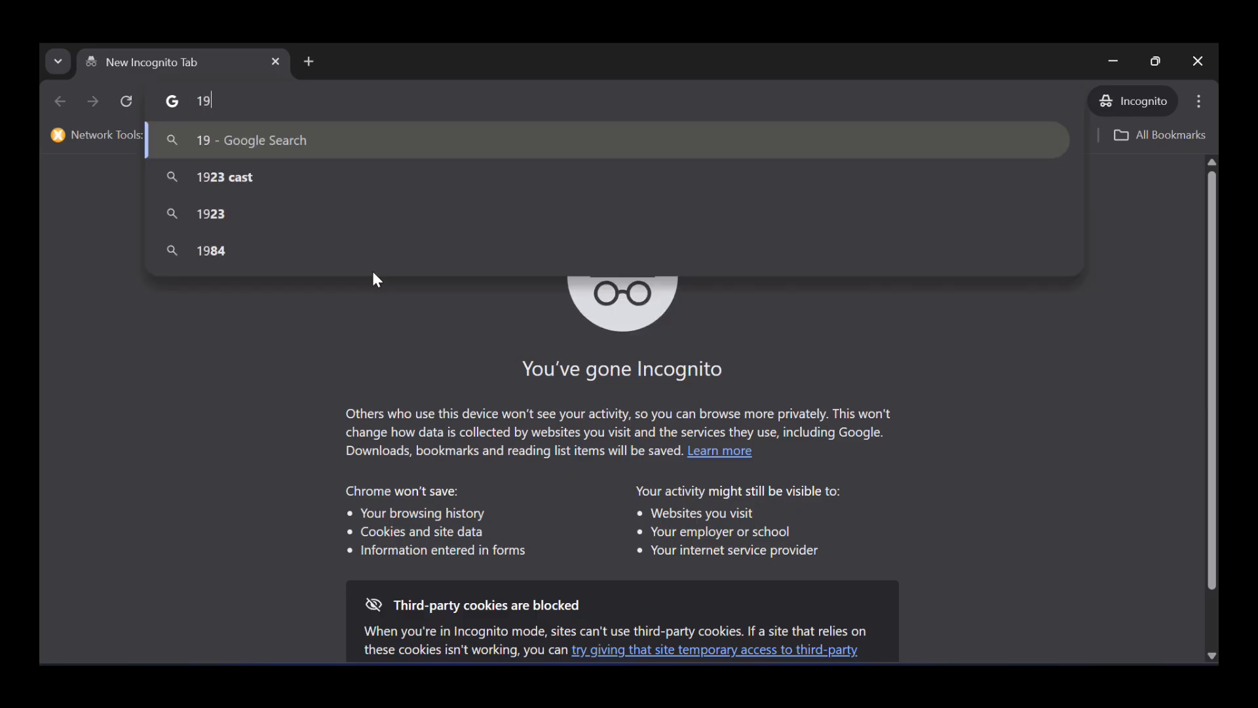
type("2.168")
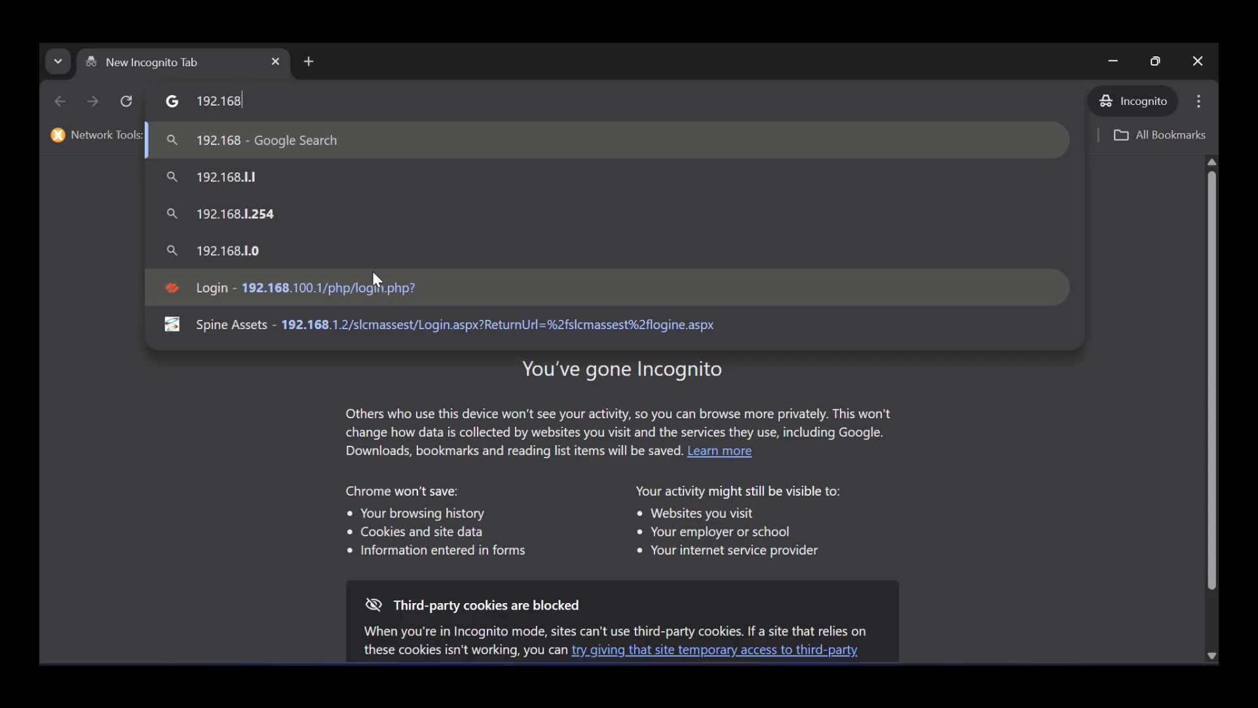
type(".40")
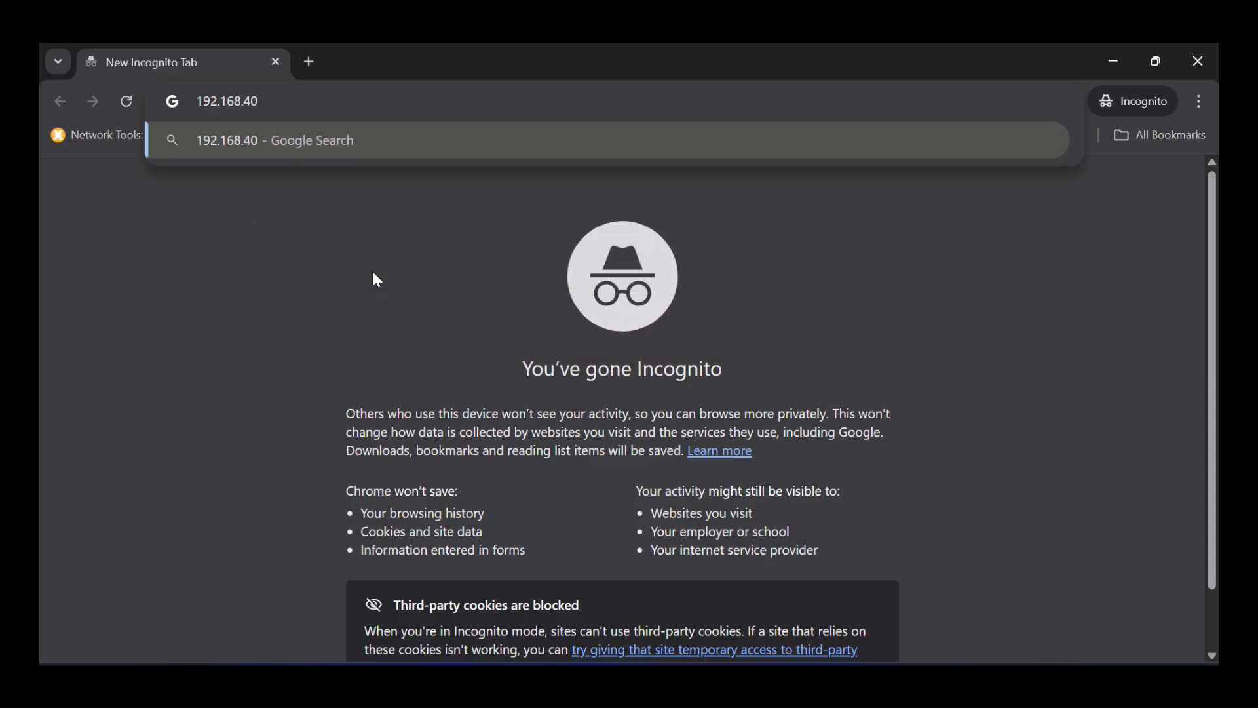
type(".132")
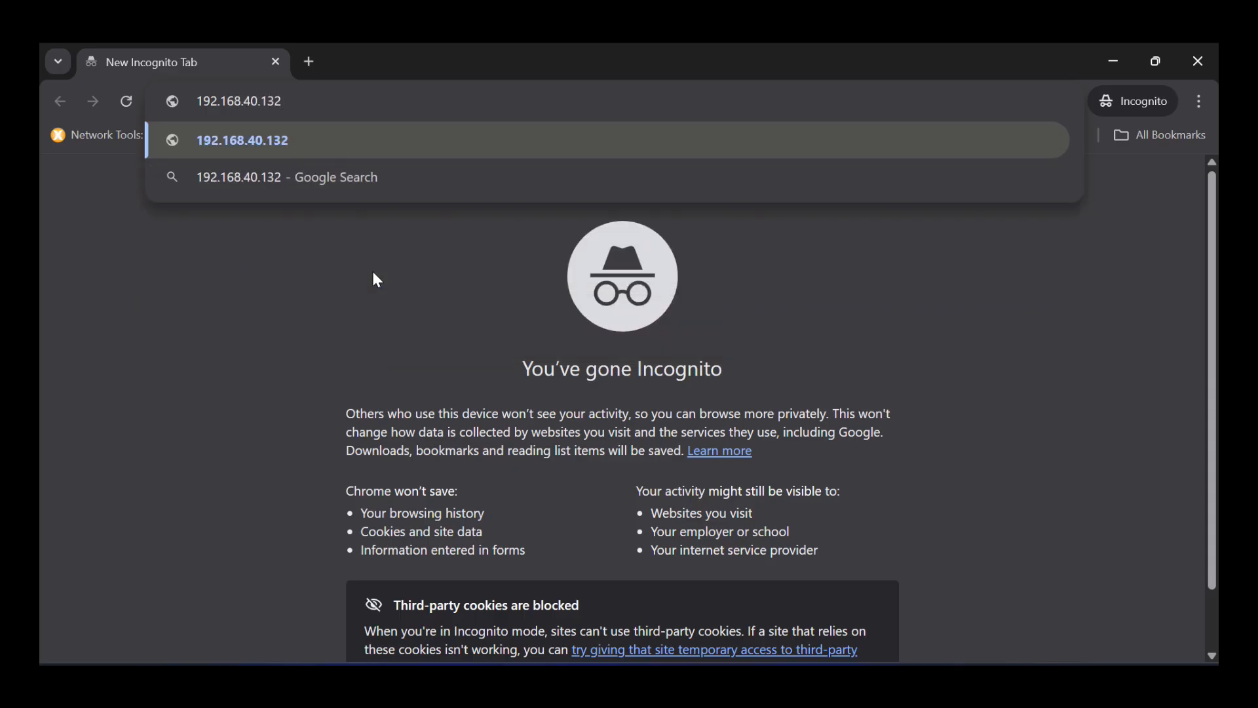
key("Return")
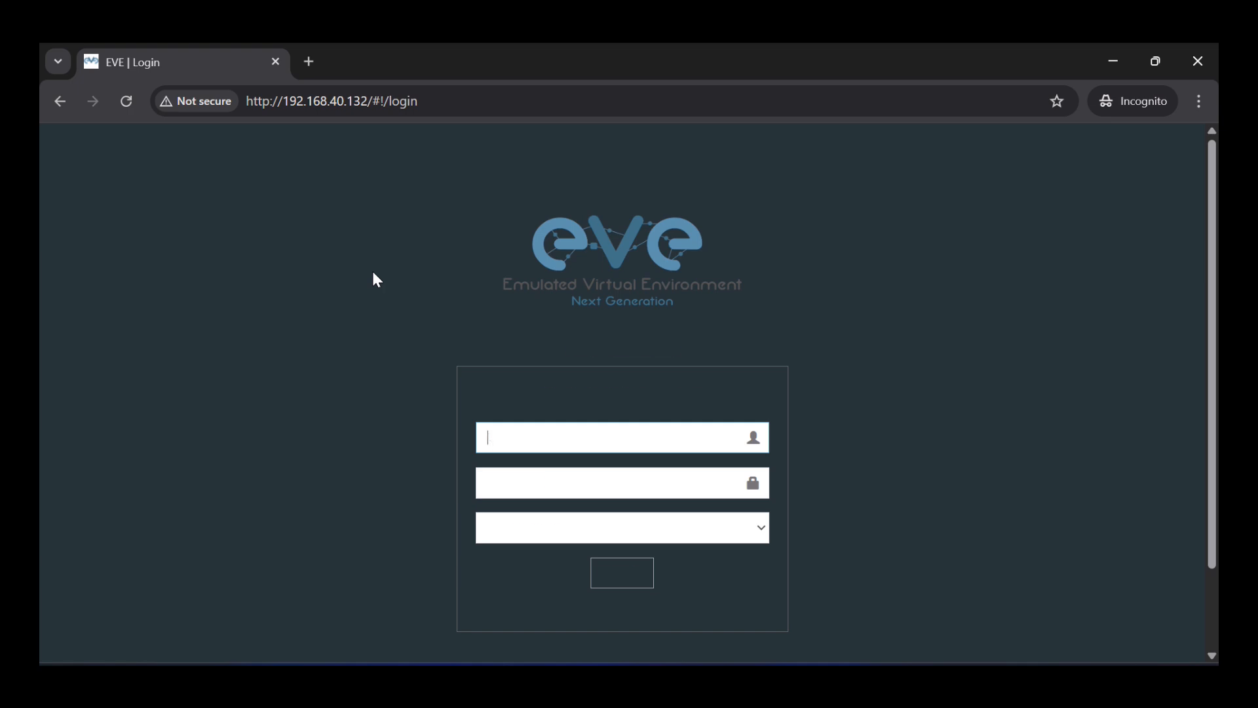
left_click(571, 438)
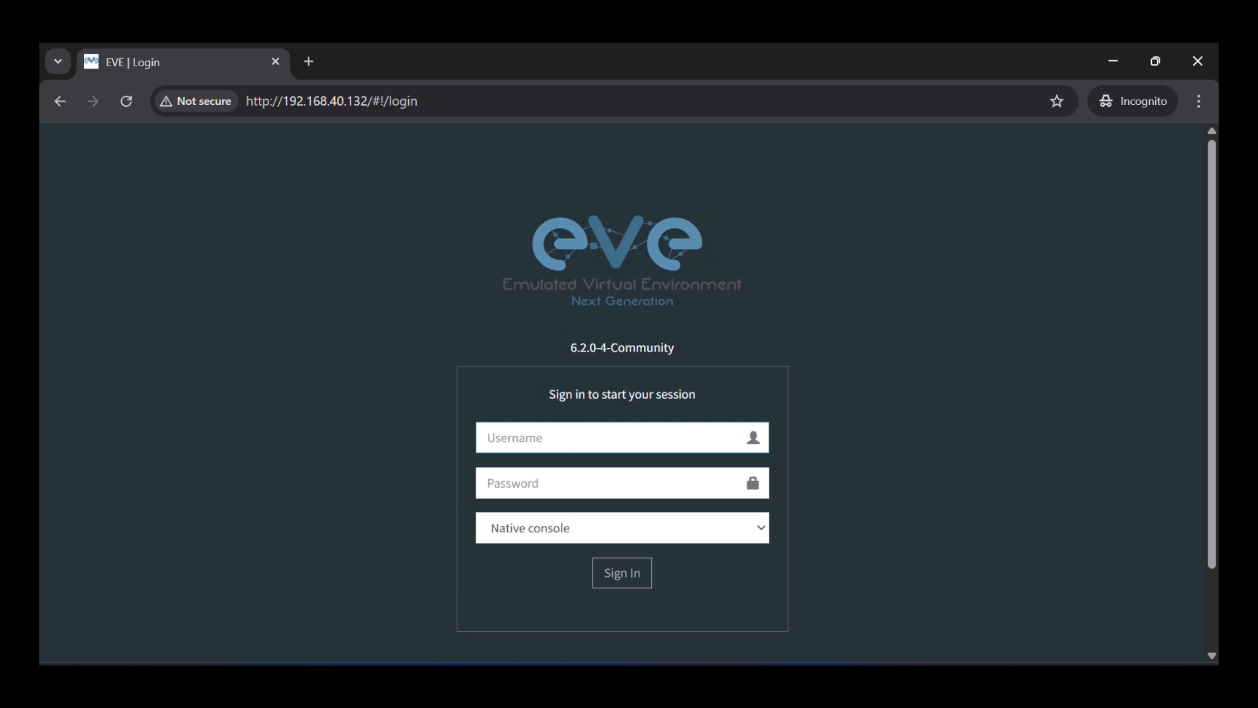
type("admin")
key("Tab")
type("eve")
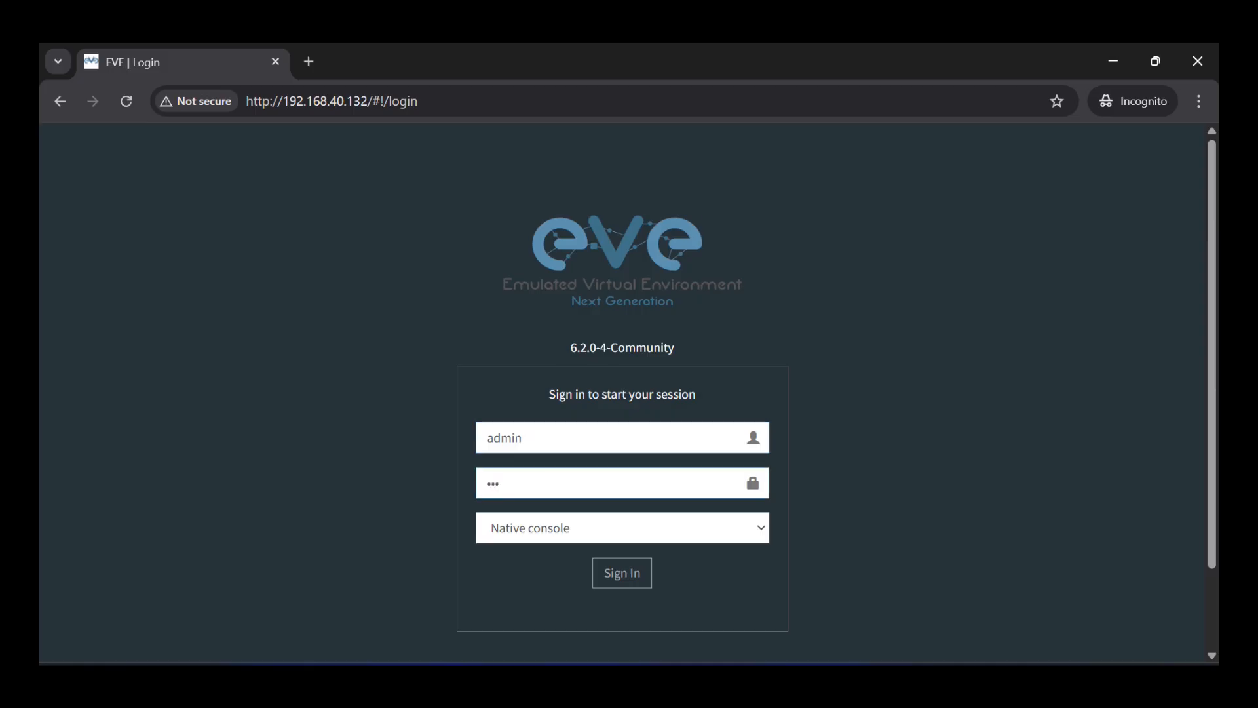
left_click(612, 572)
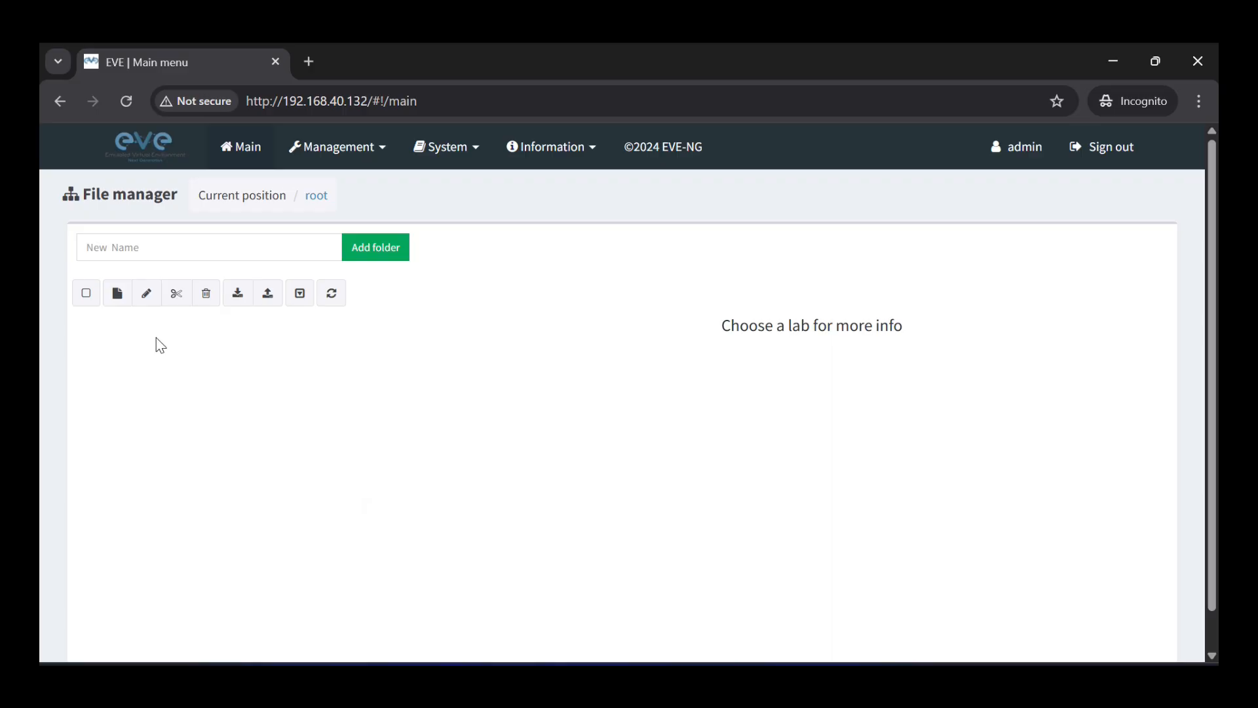
- Create and save a new lab named 'test'
left_click(117, 300)
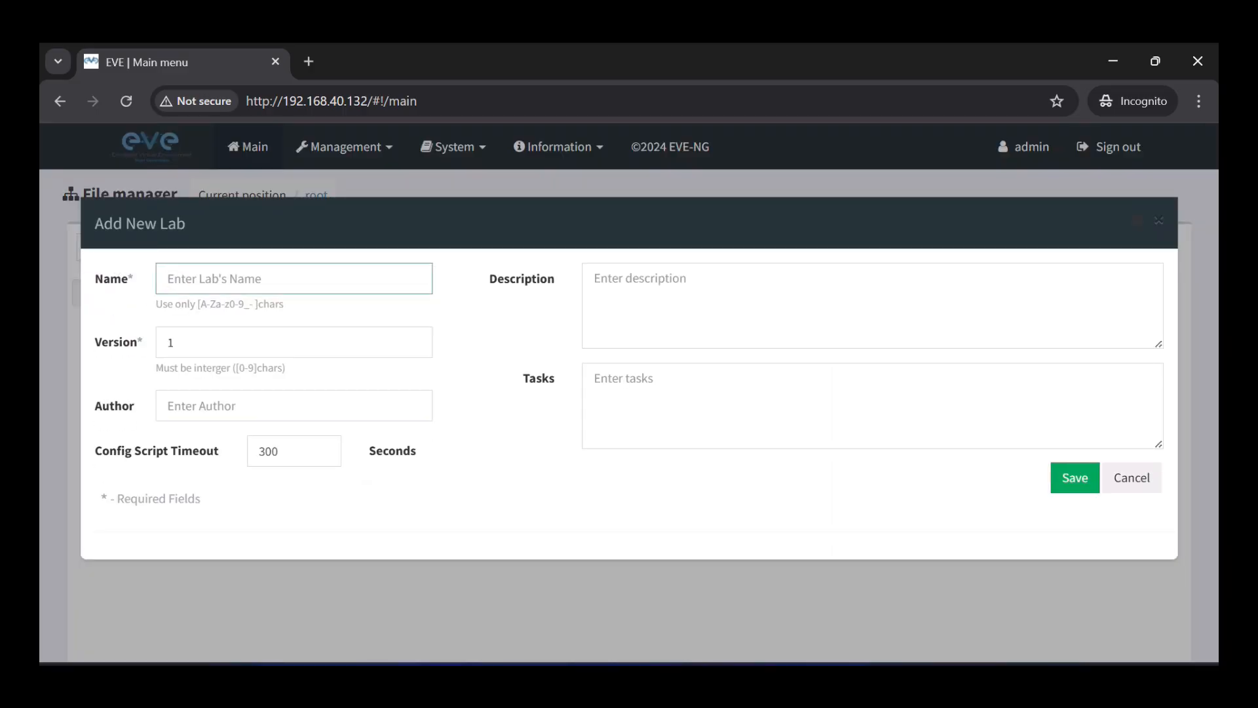
type("test")
left_click(1074, 477)
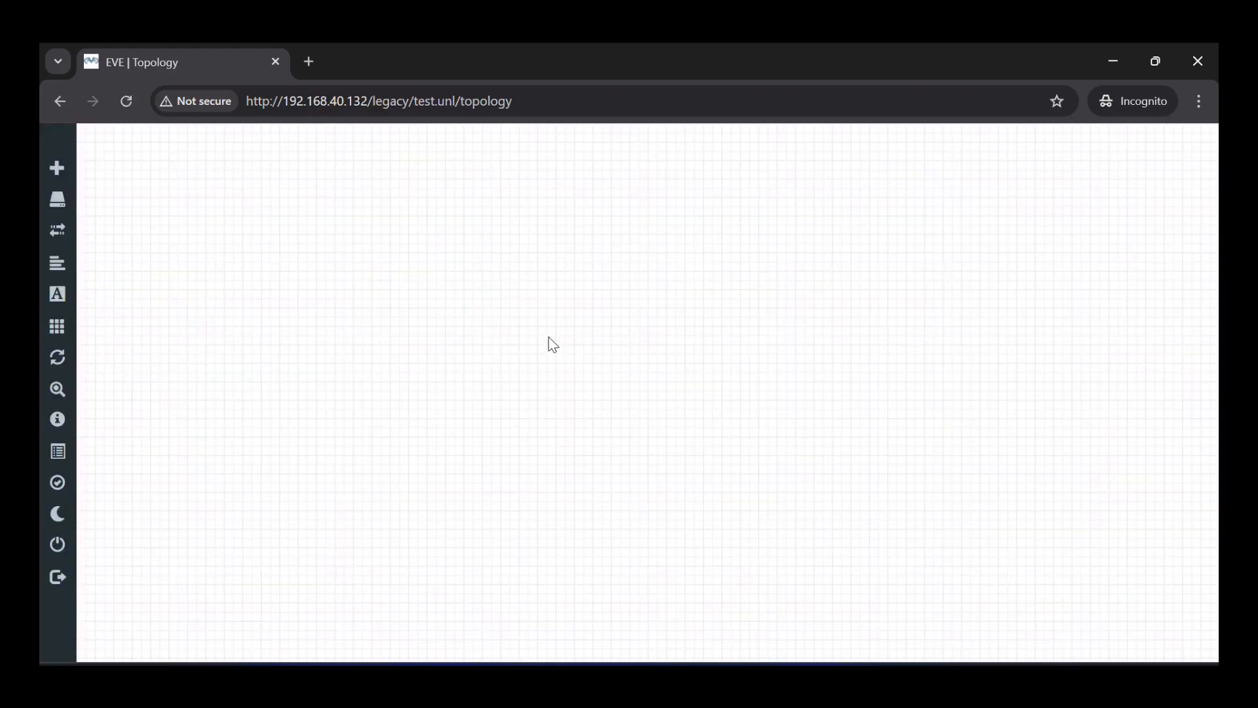
- Add a node from the Windows template, keeping the win-7ultimate image
right_click(655, 244)
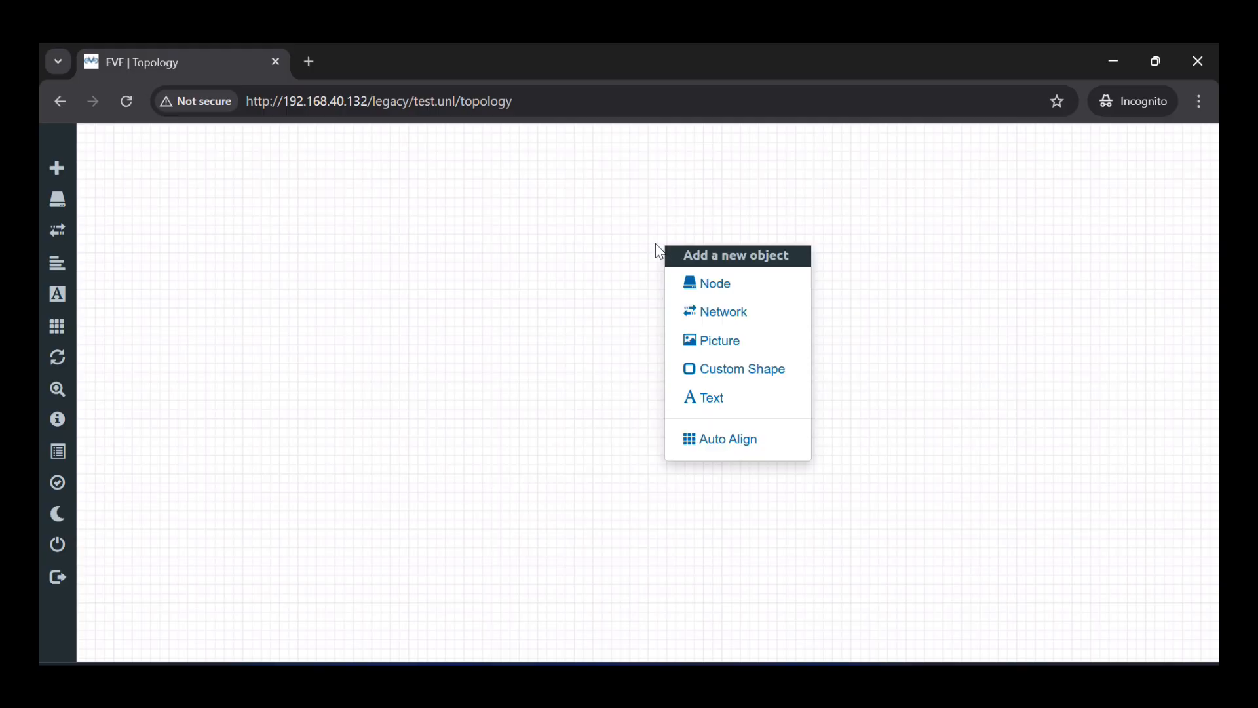
left_click(704, 280)
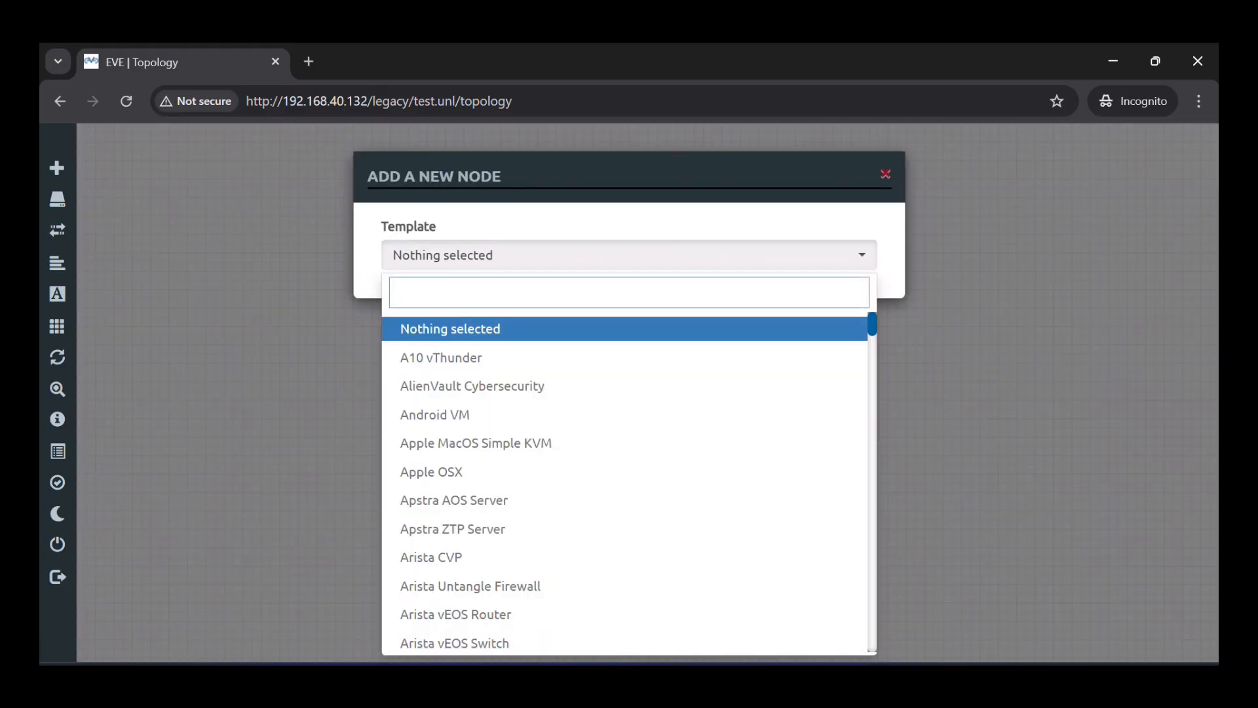
type("palo")
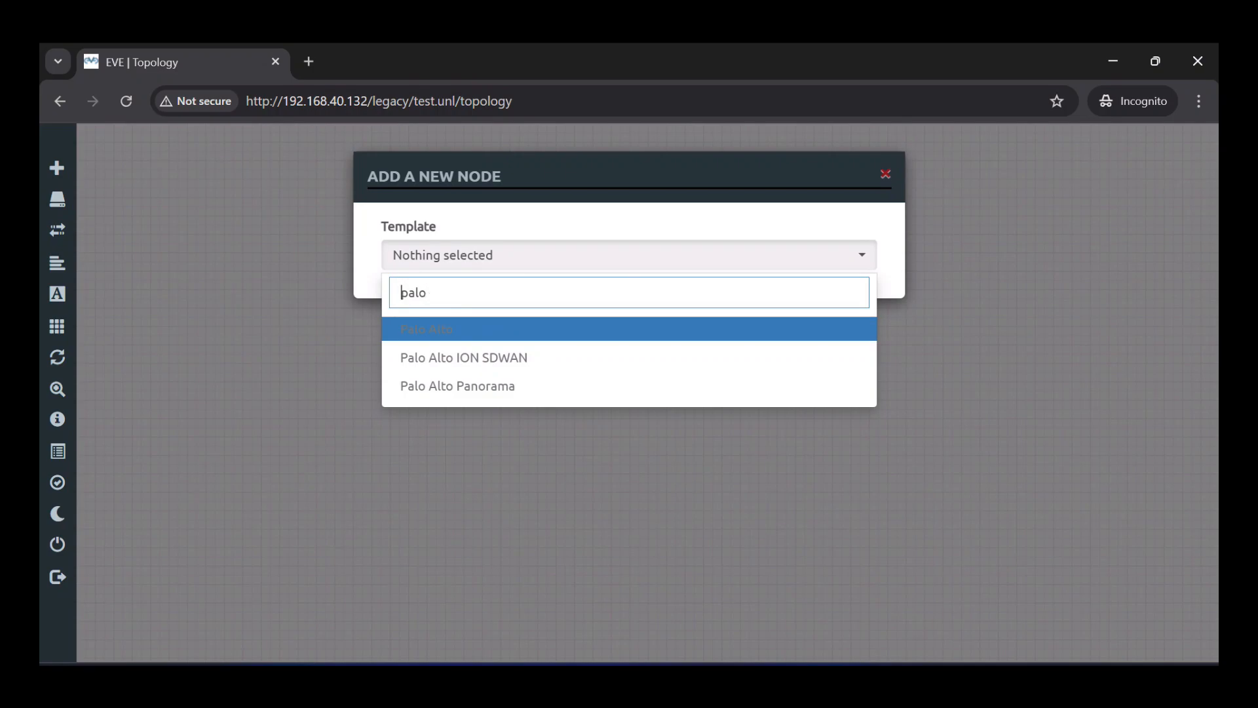
left_click(427, 292)
key("BackSpace")
key("BackSpace")
key("BackSpace")
key("BackSpace")
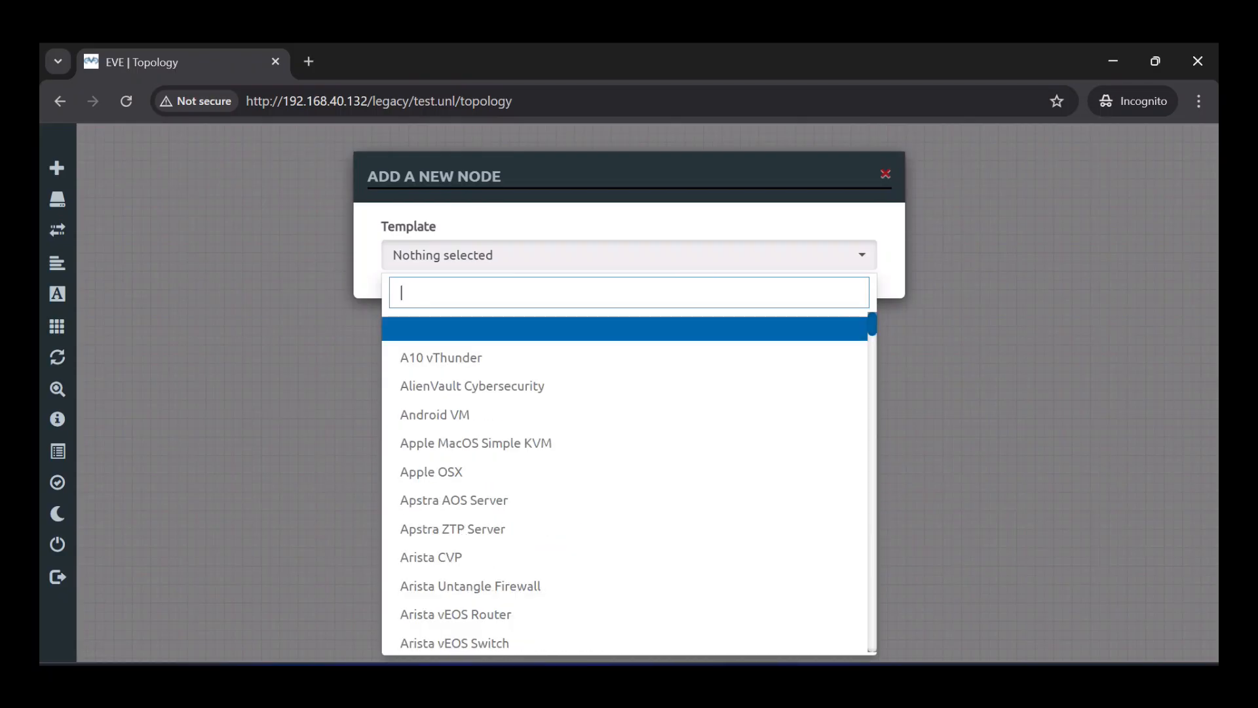
type("wind")
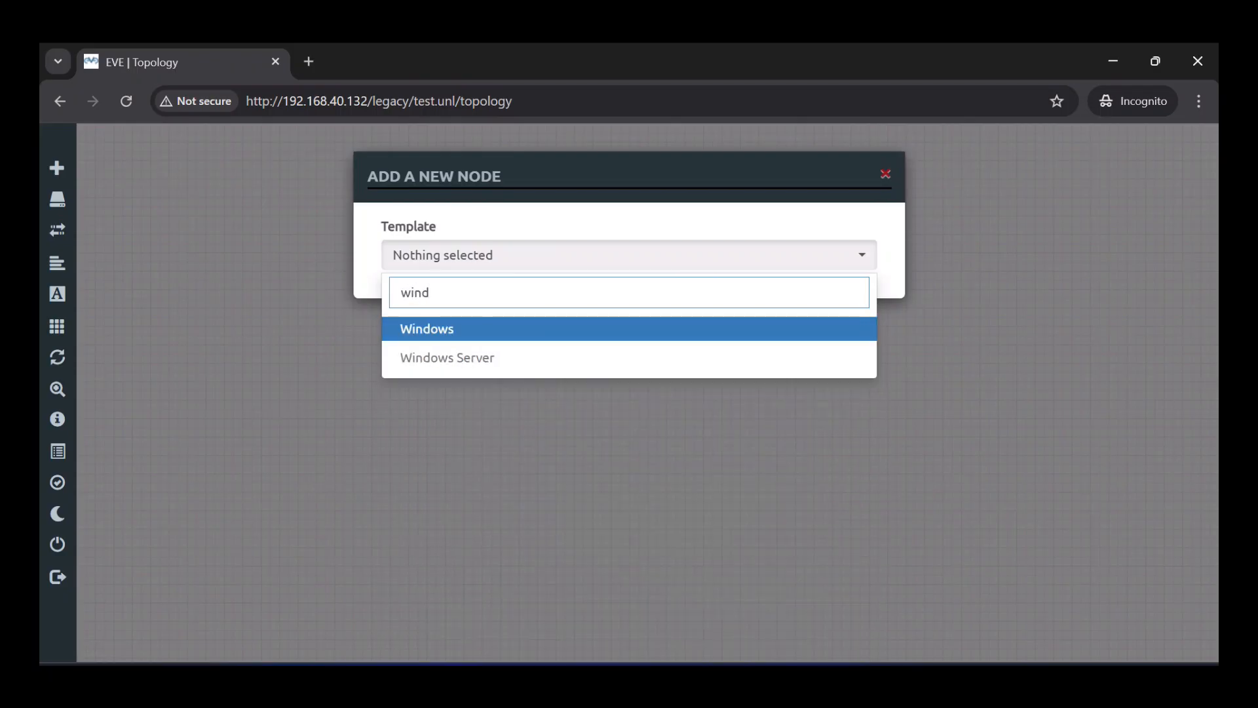
key("Return")
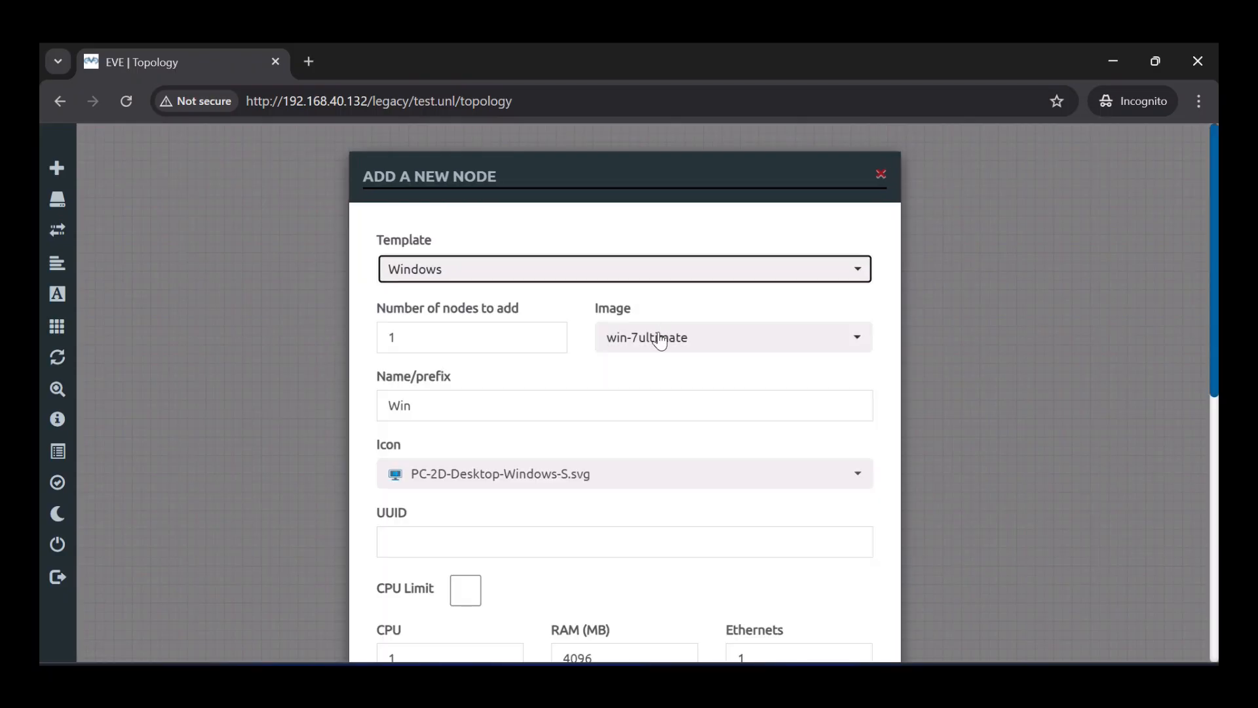
left_click(657, 334)
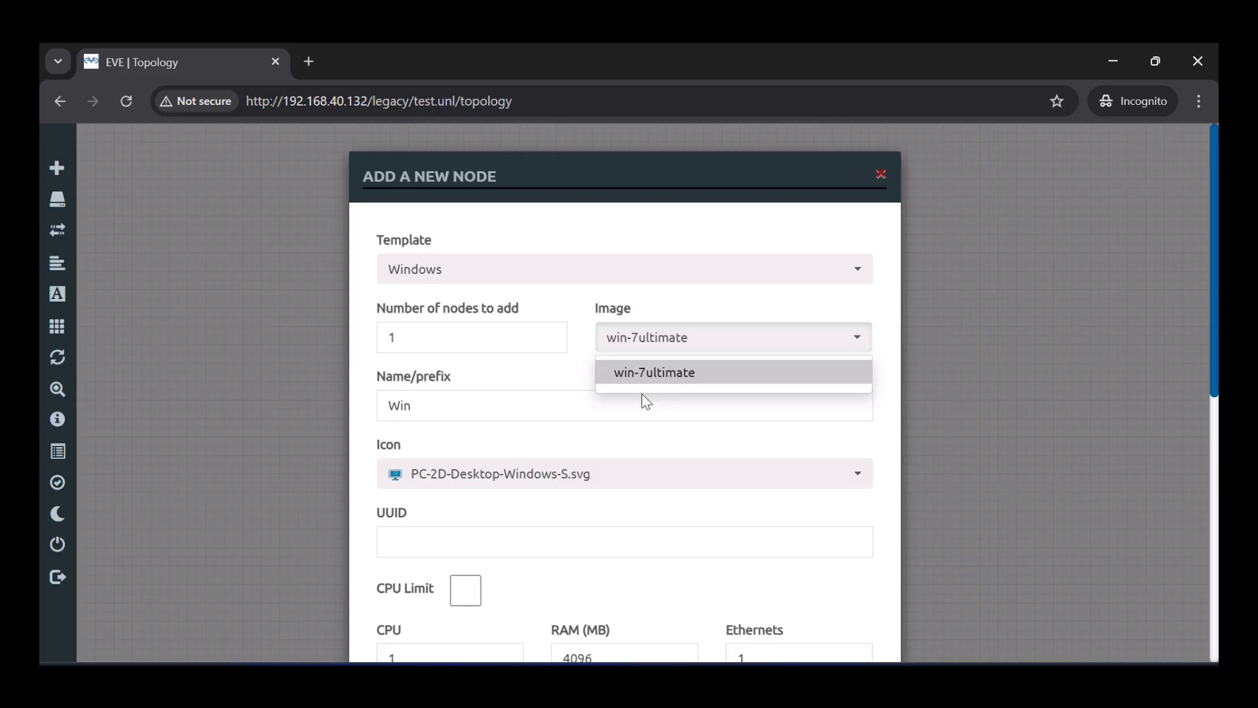
left_click(547, 379)
- Set the node count to 2 and save the two Windows nodes
left_click(439, 340)
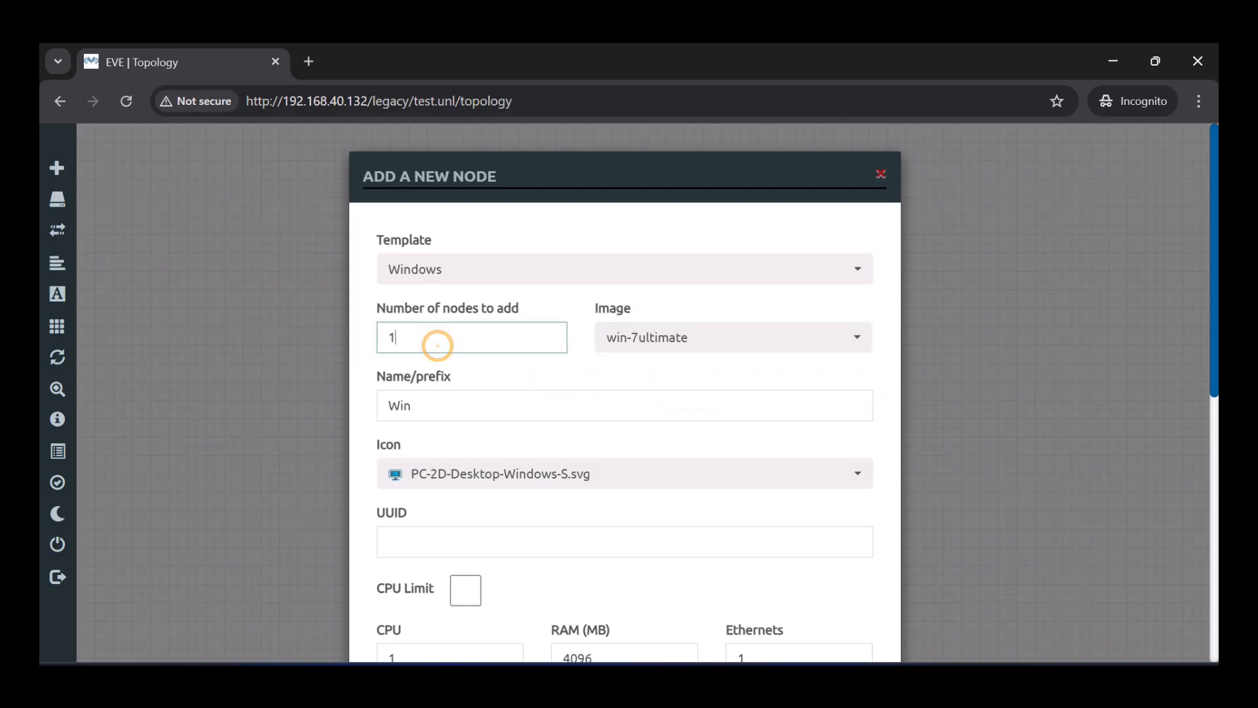
key("BackSpace")
type("2")
left_click(519, 506)
scroll(519, 505, "down", 2)
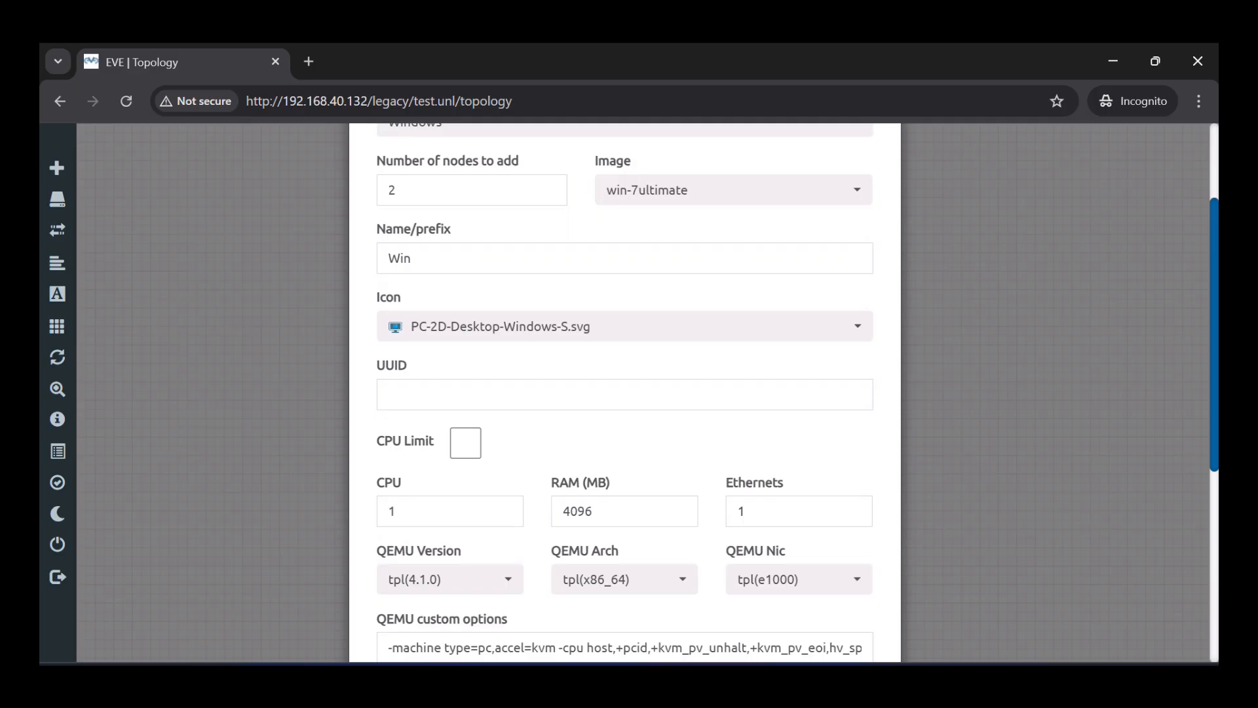
left_click(809, 438)
scroll(810, 438, "down", 5)
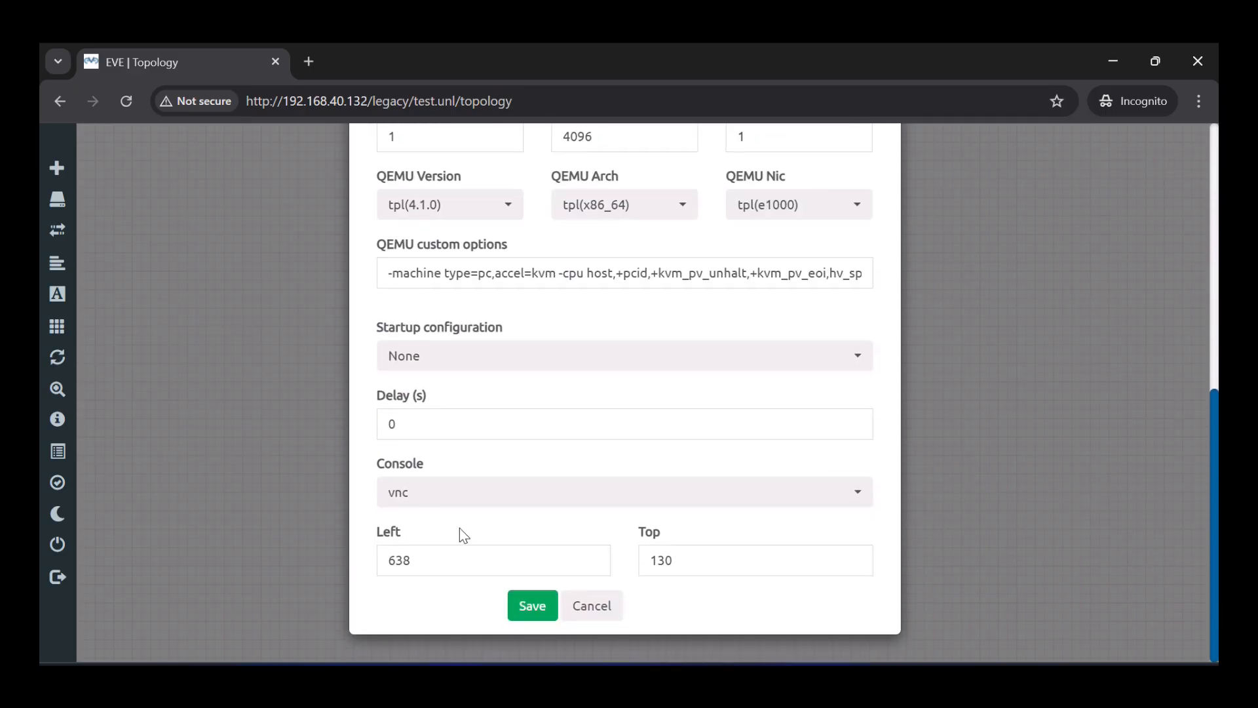
left_click(515, 615)
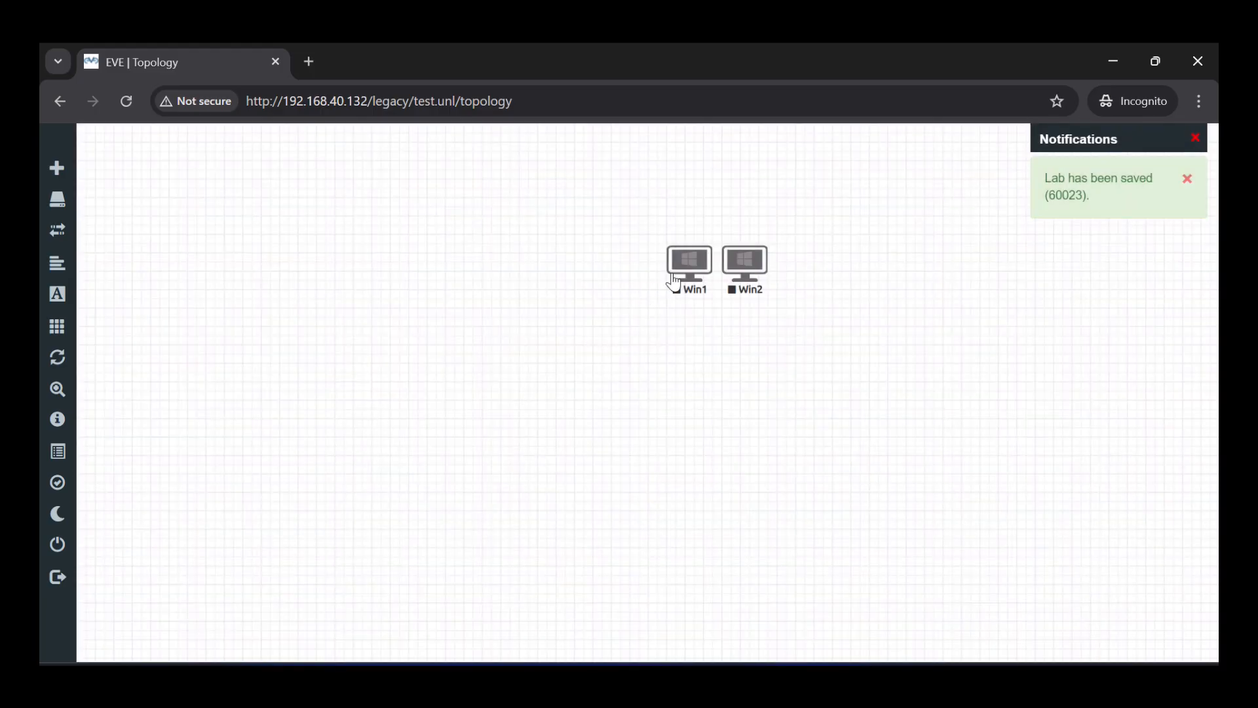
- Spread Win1 and Win2 apart on the lab canvas
left_click_drag(674, 281, 405, 411)
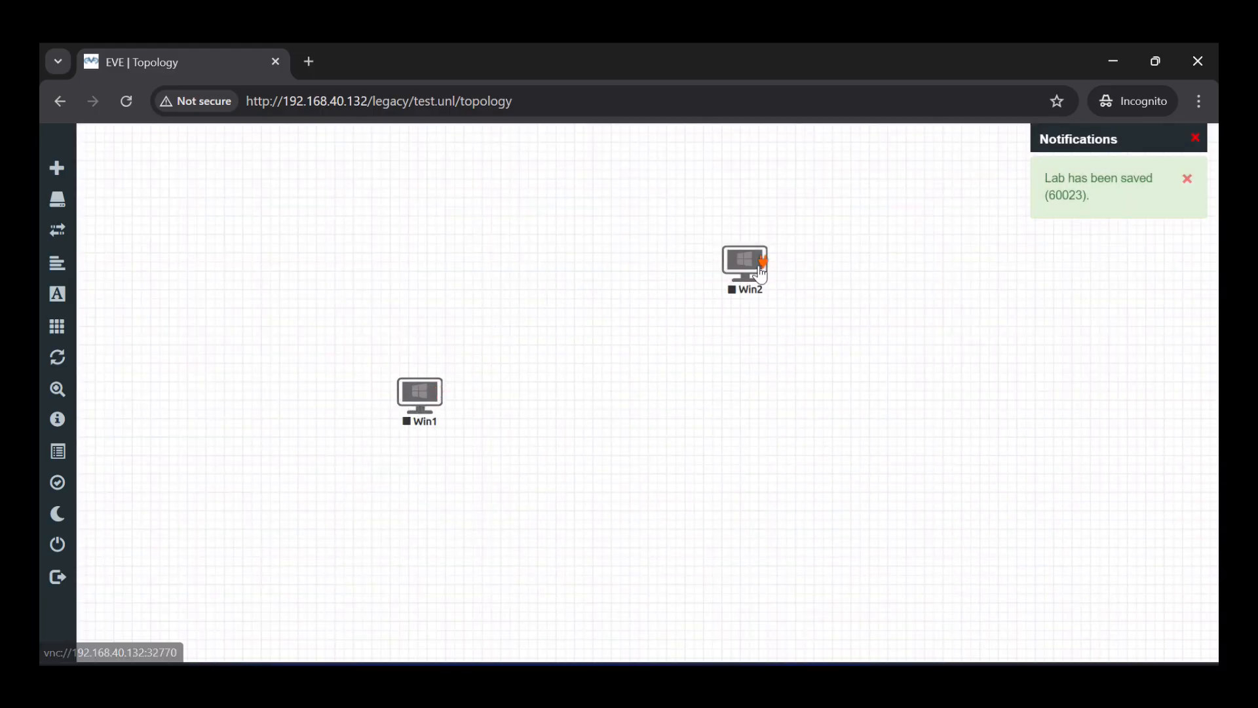
left_click_drag(762, 262, 782, 374)
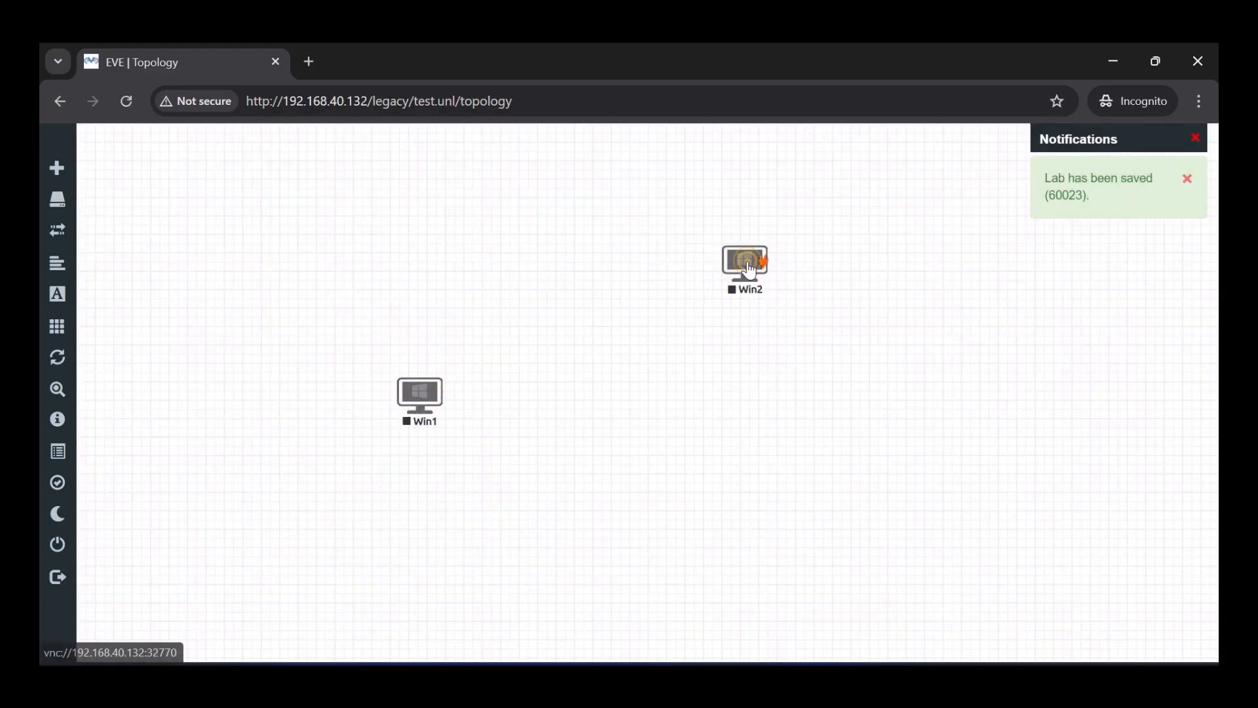
left_click_drag(751, 269, 760, 378)
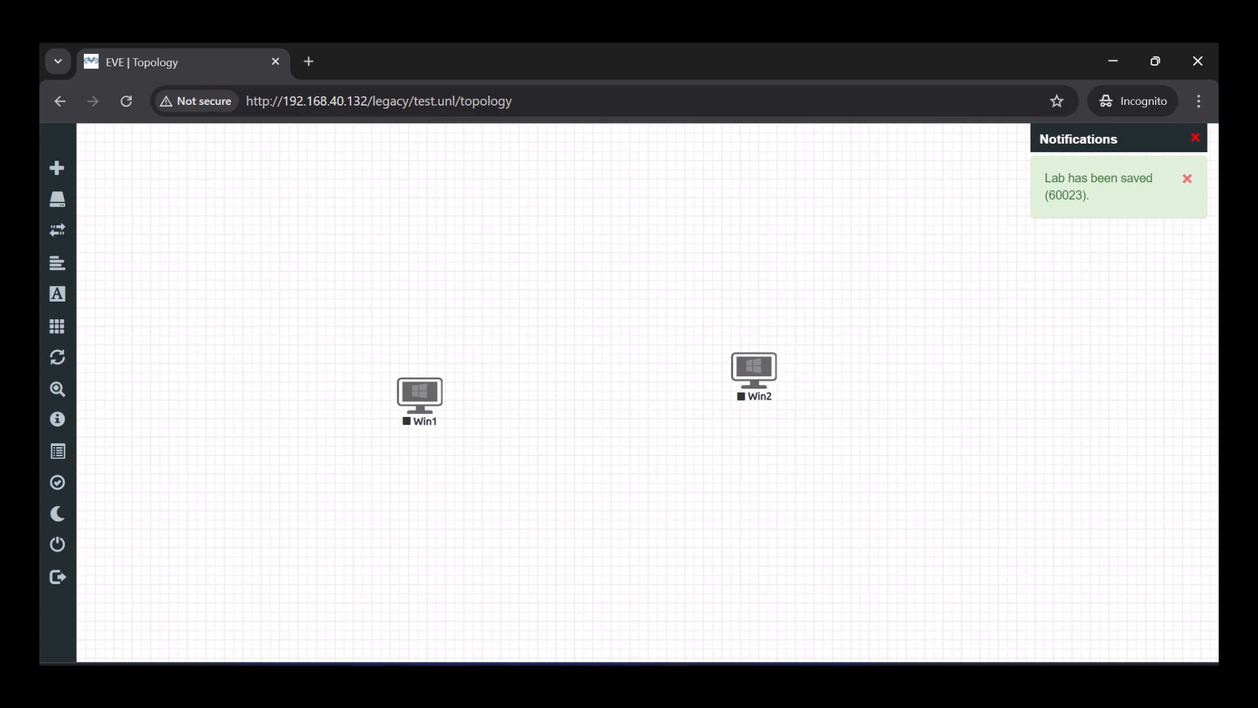
left_click(837, 681)
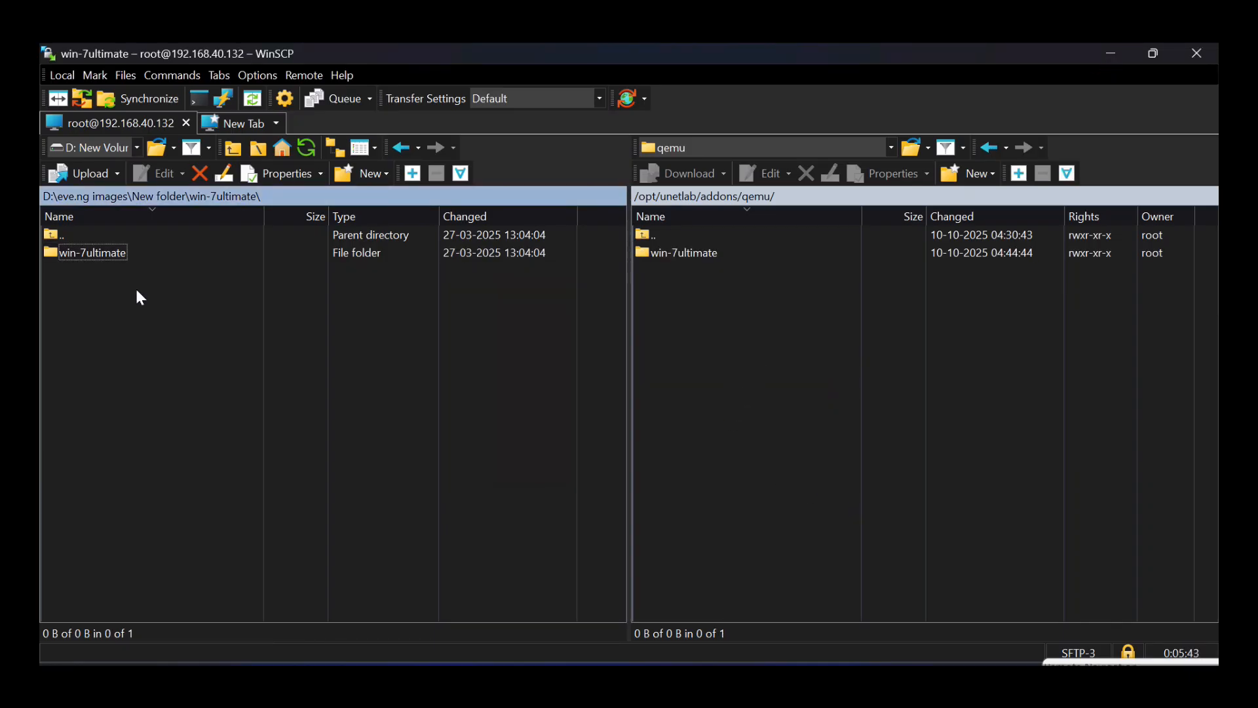
- Open remote /opt/unetlab/addons/iol/bin and local IOU-IOL\Switch, then upload all six switch files
double_click(685, 234)
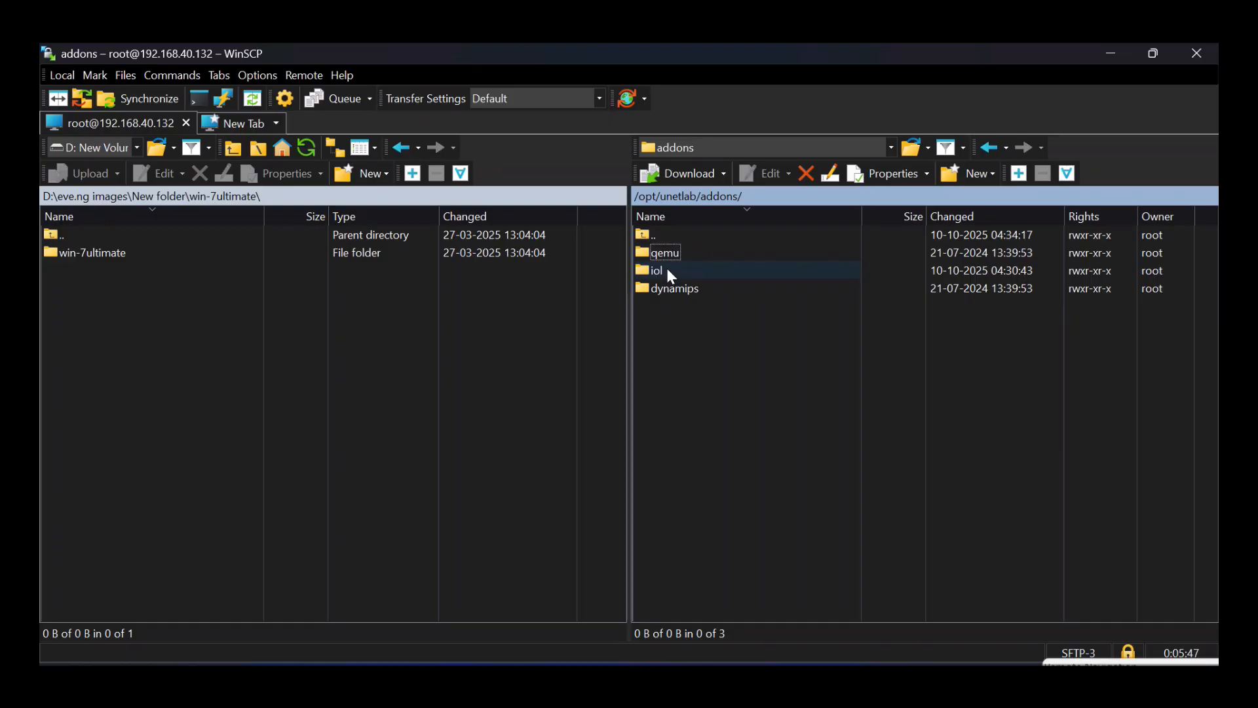
double_click(667, 270)
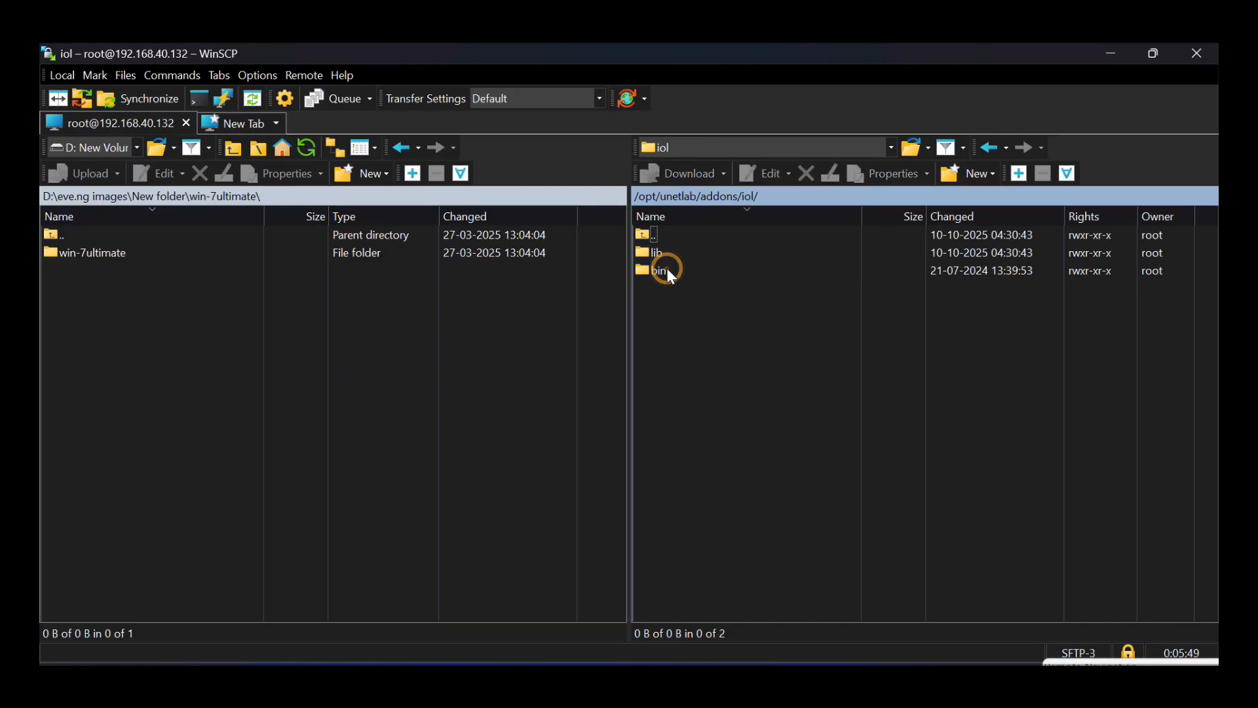
double_click(665, 269)
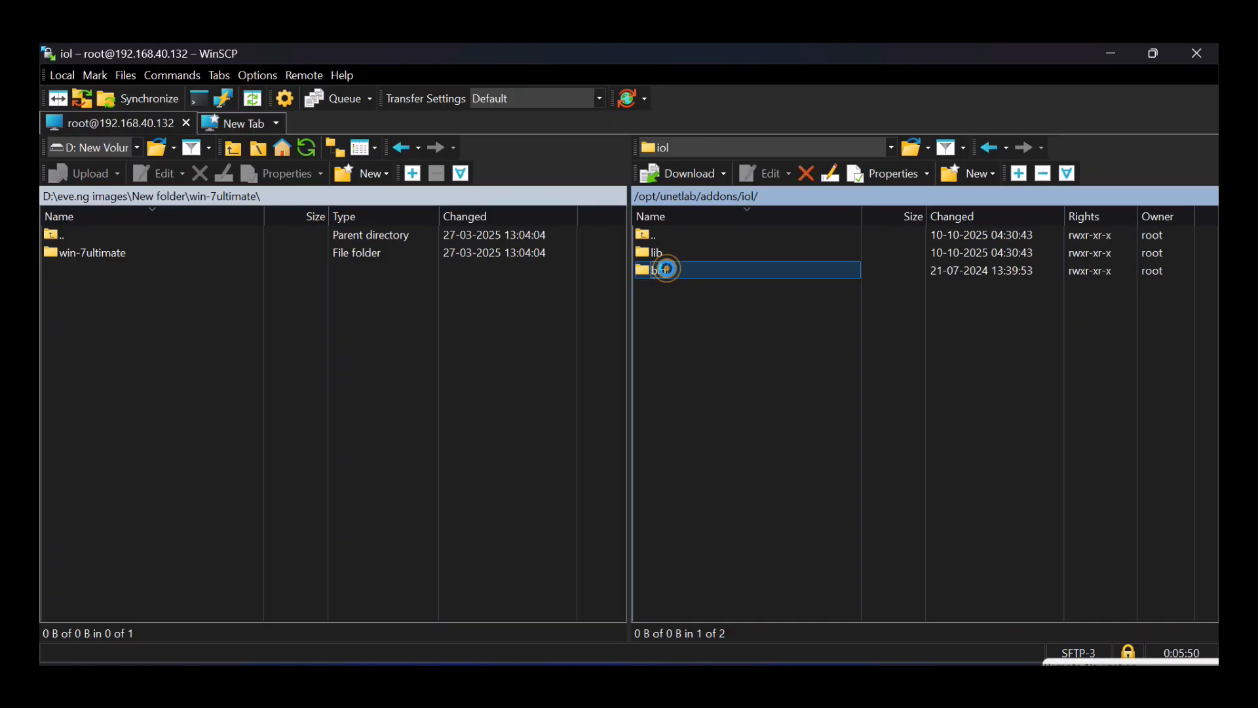
double_click(105, 236)
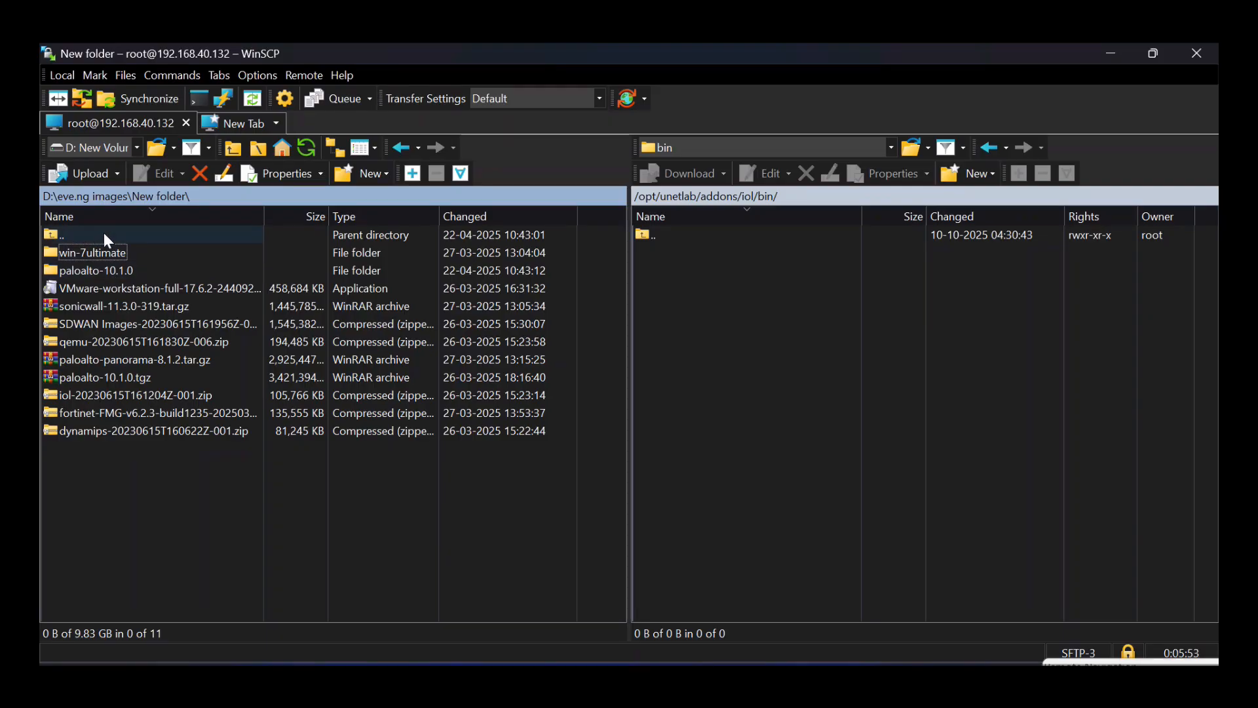
double_click(103, 233)
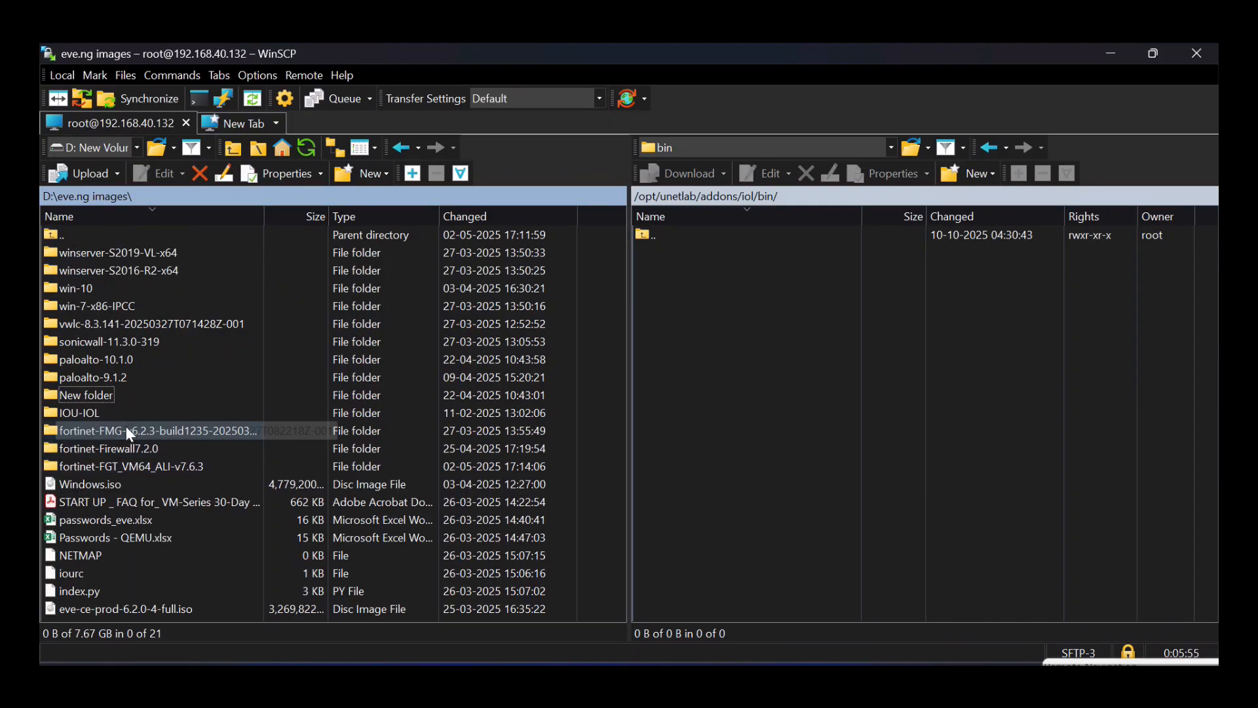
double_click(105, 415)
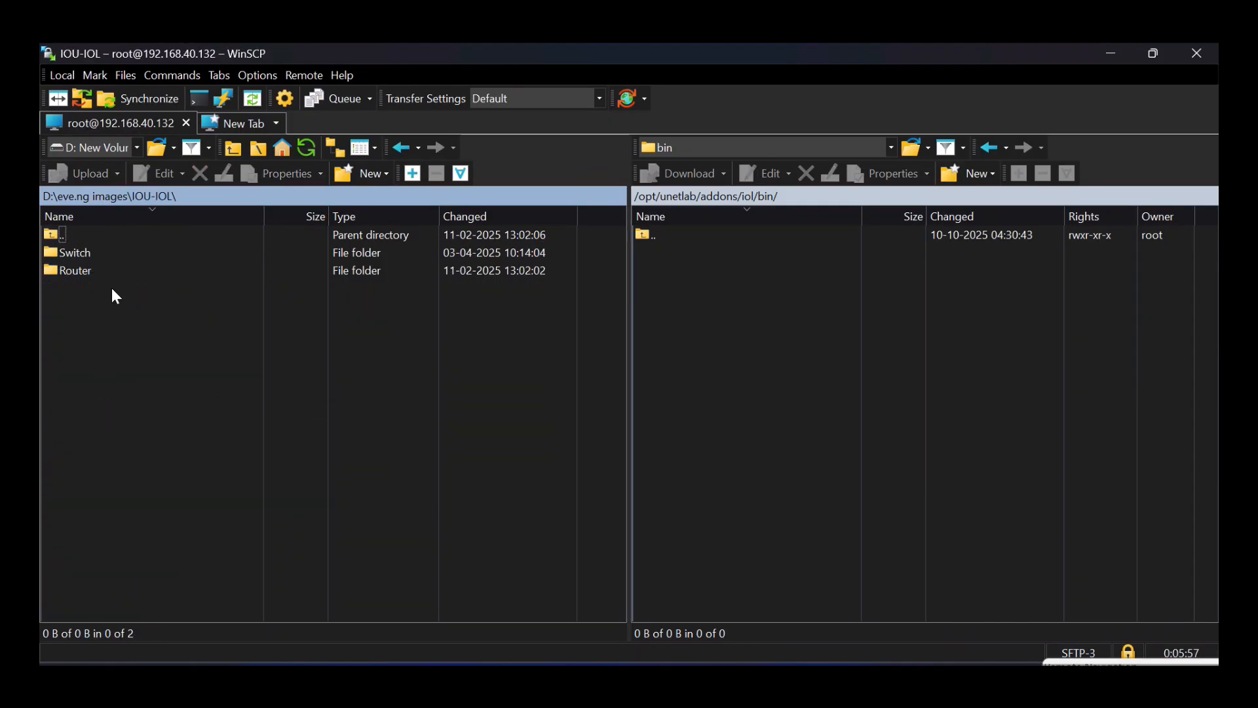
double_click(73, 253)
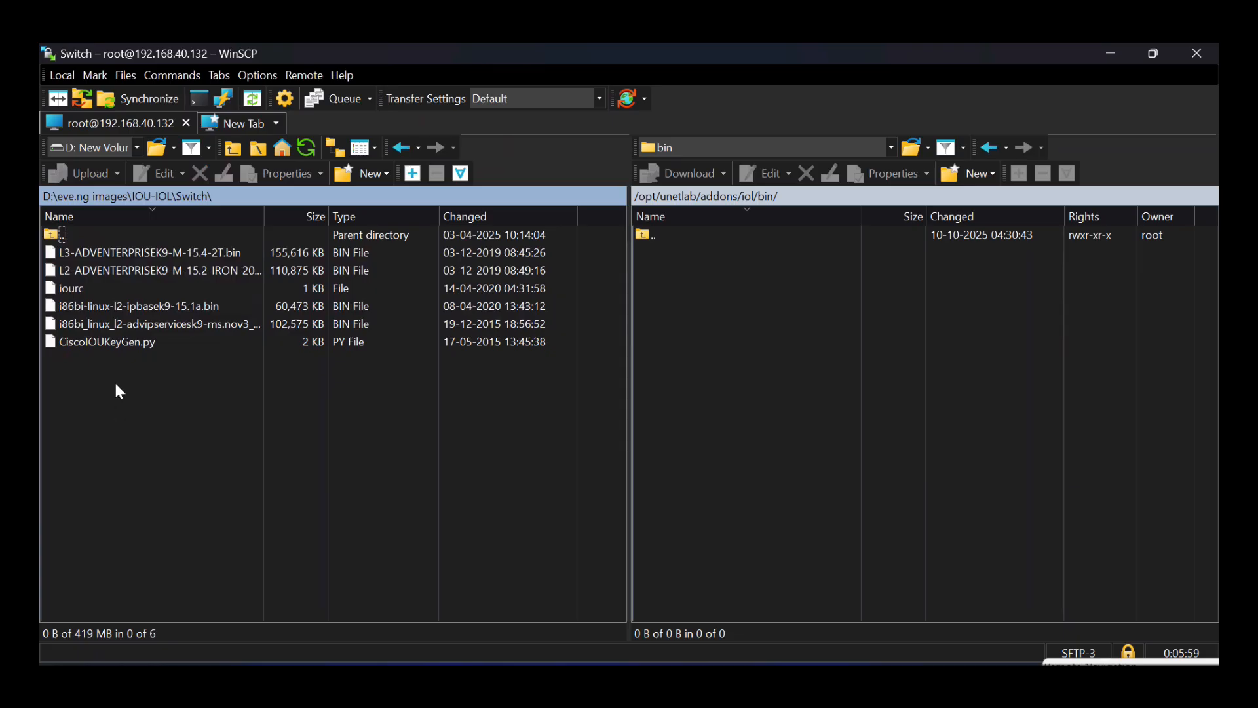
left_click_drag(115, 383, 708, 342)
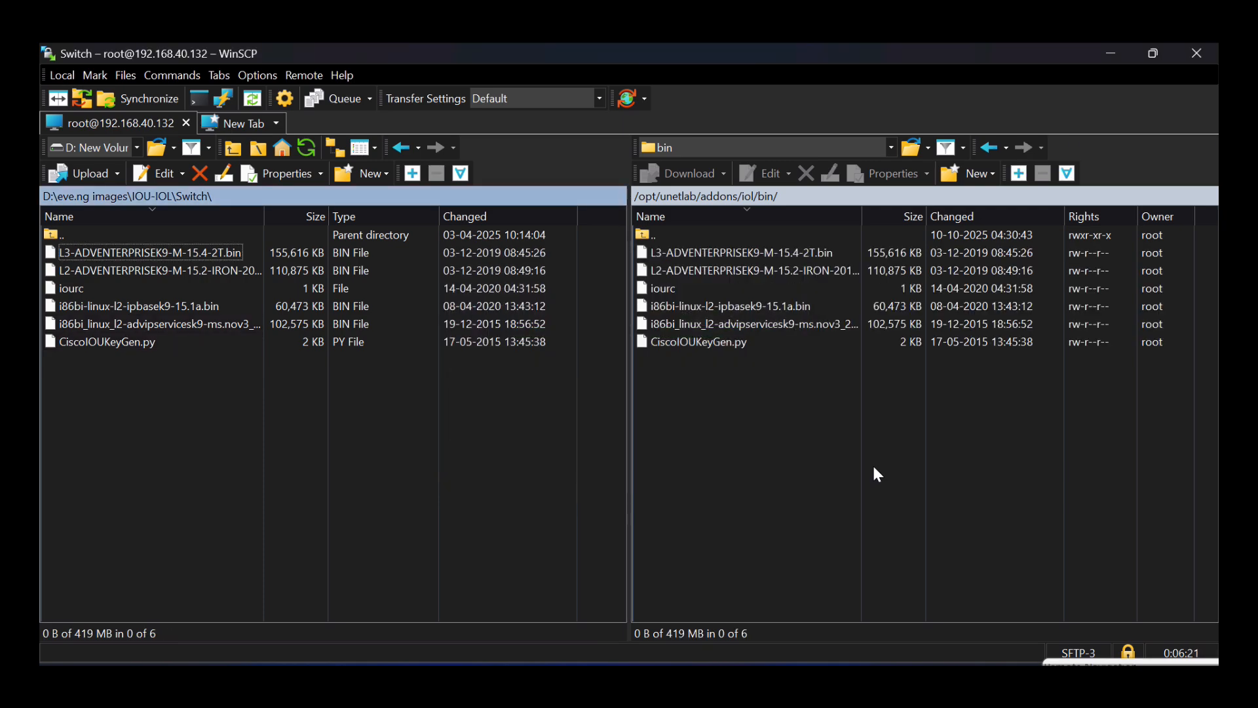
double_click(675, 242)
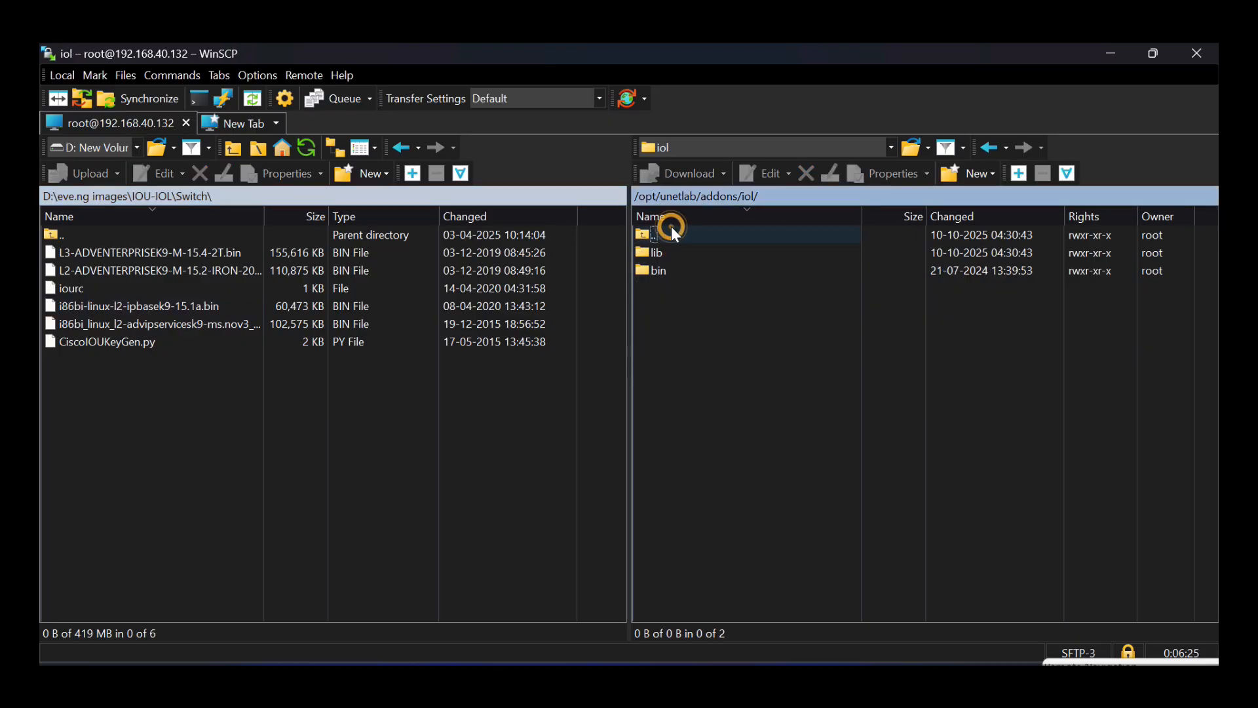
- Upload both IOU-IOL\Router images into the remote /opt/unetlab/addons/dynamips folder
double_click(671, 228)
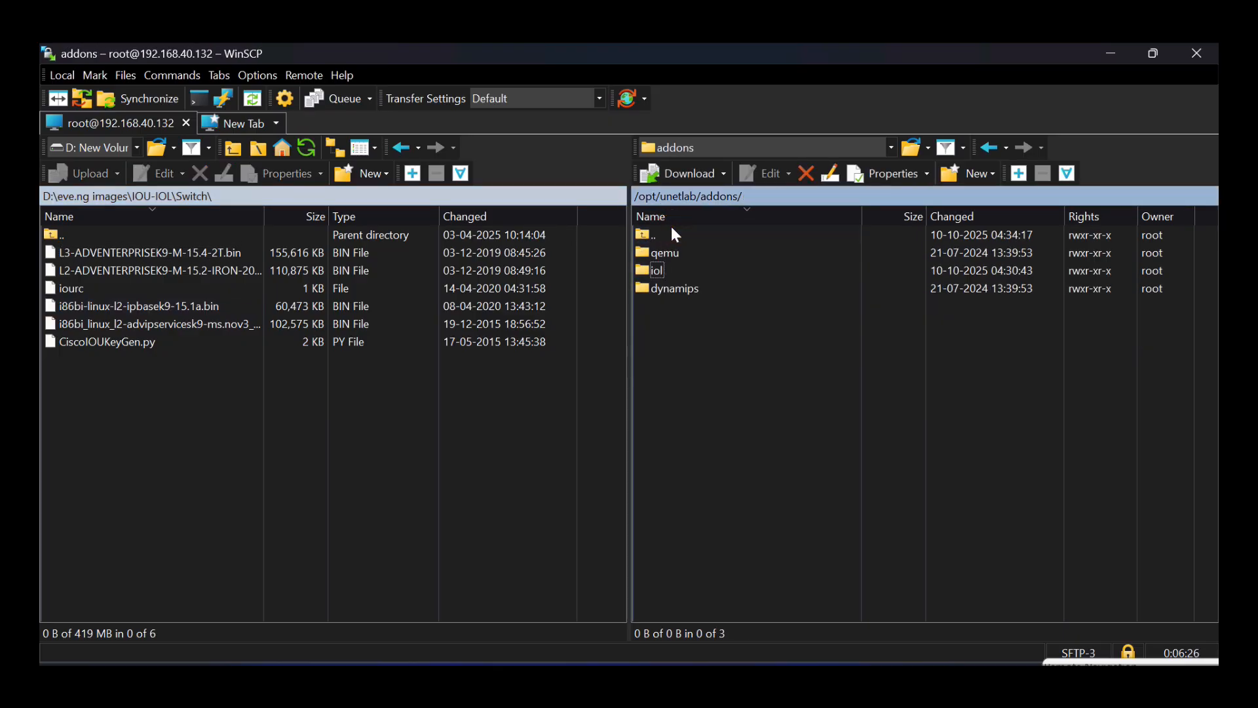
double_click(684, 290)
double_click(175, 235)
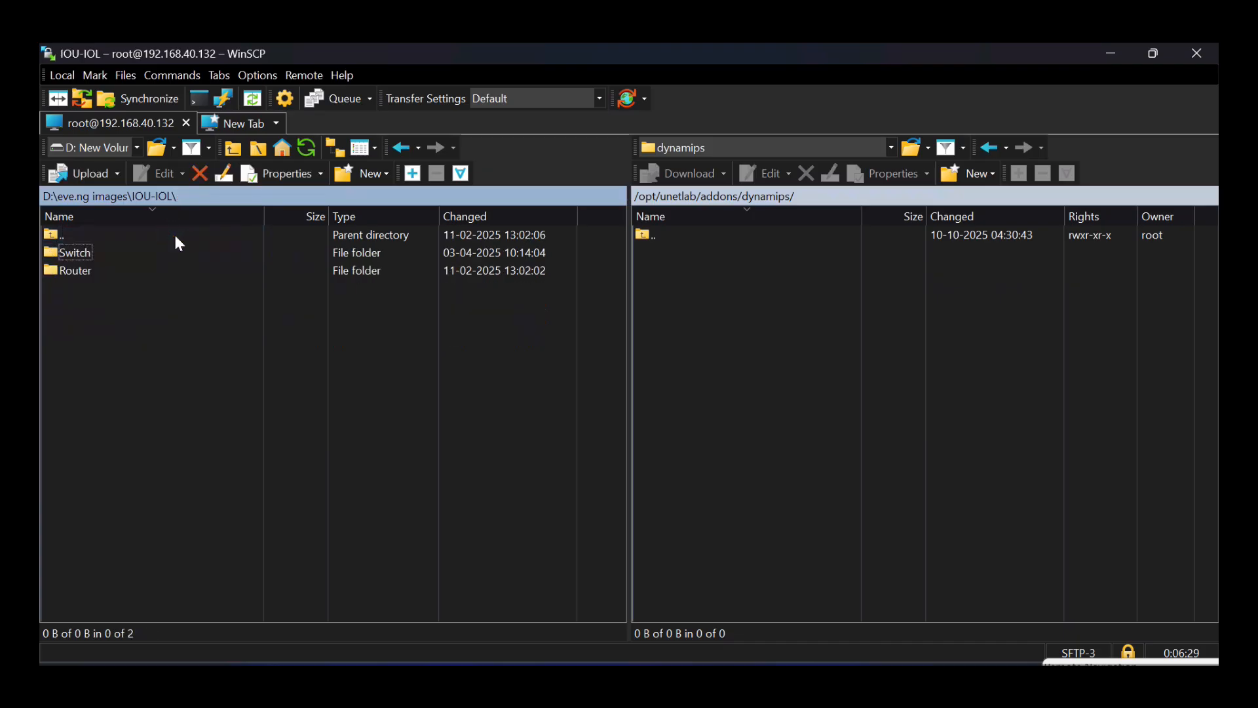
double_click(112, 269)
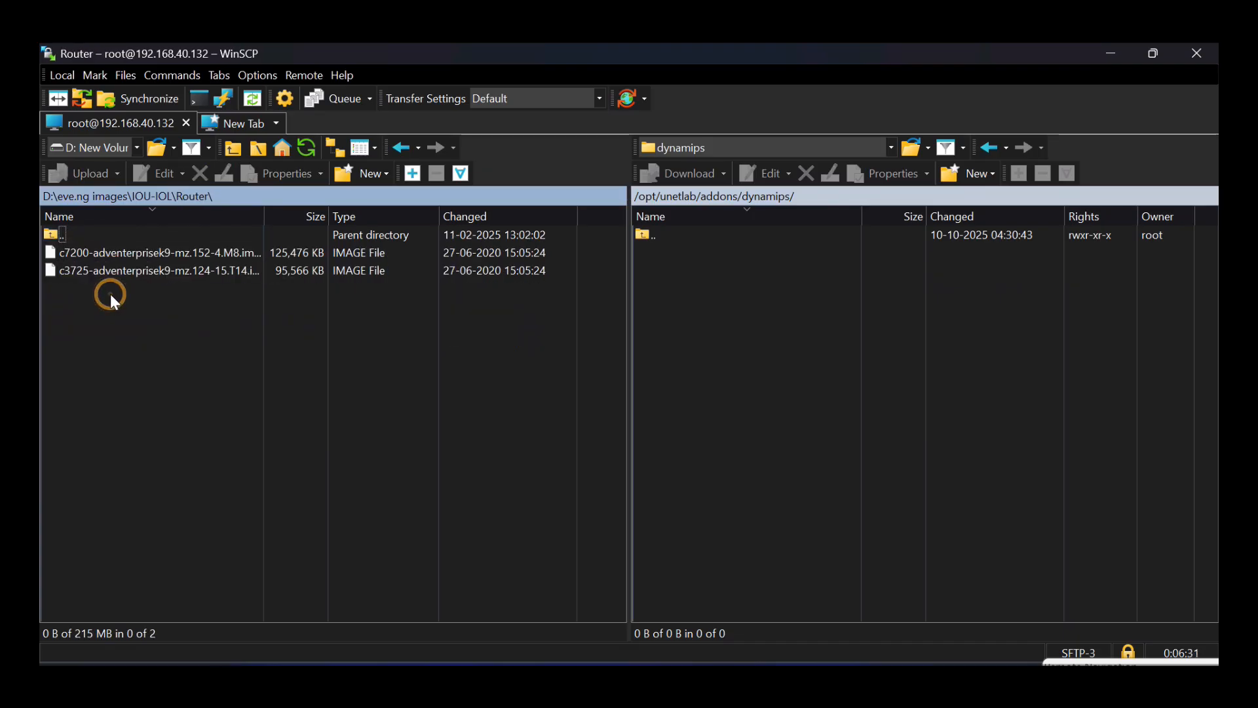
left_click_drag(110, 293, 743, 253)
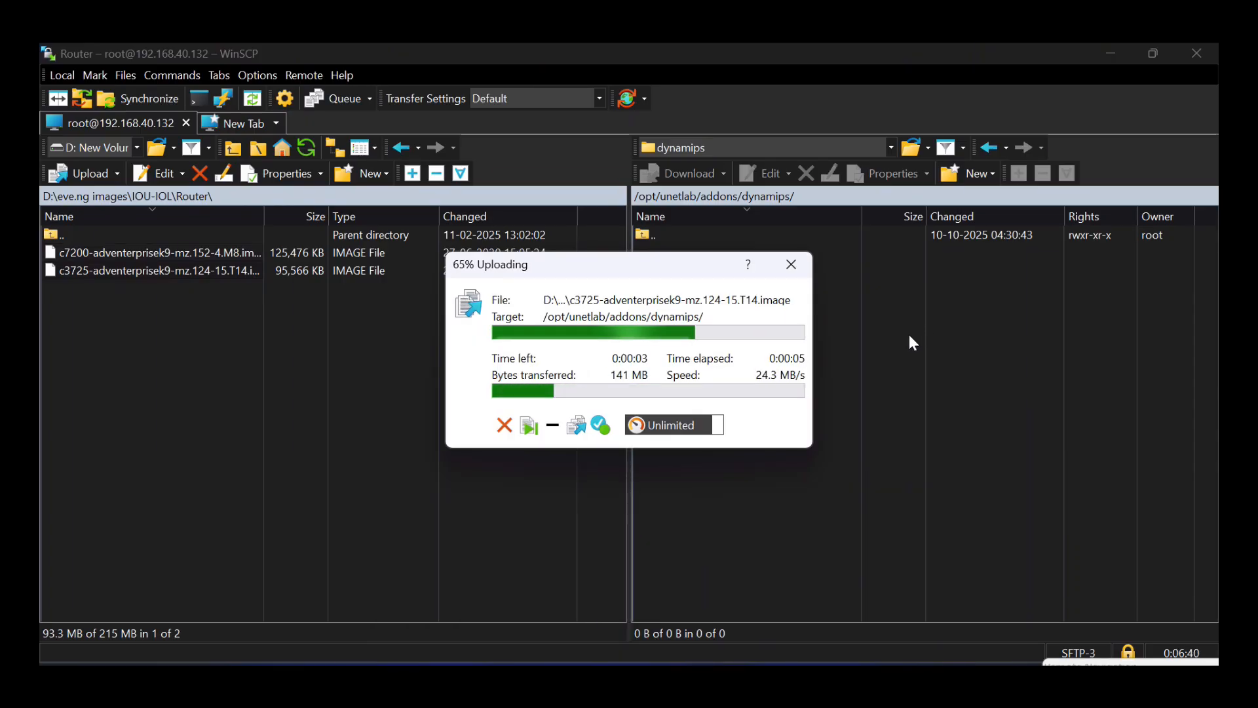
- Add a Cisco IOL node using the i86bi-linux-l2-ipbasek9-15.1a.bin image
left_click(554, 679)
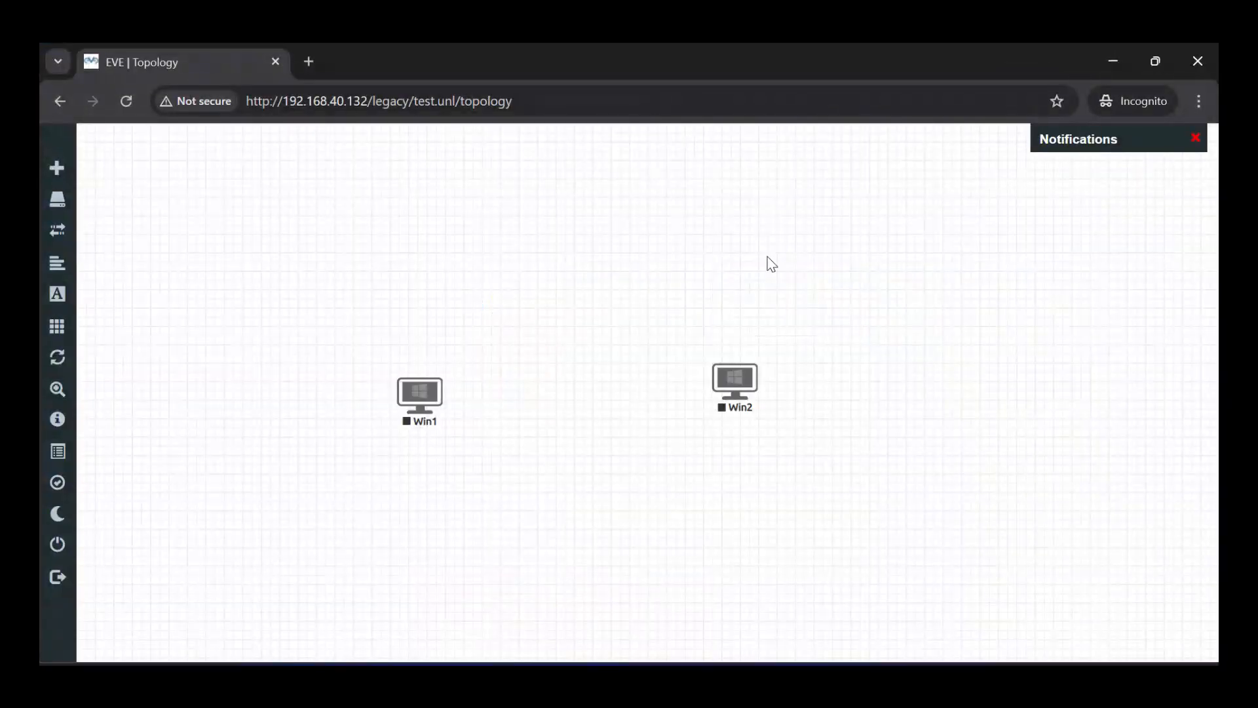
right_click(819, 224)
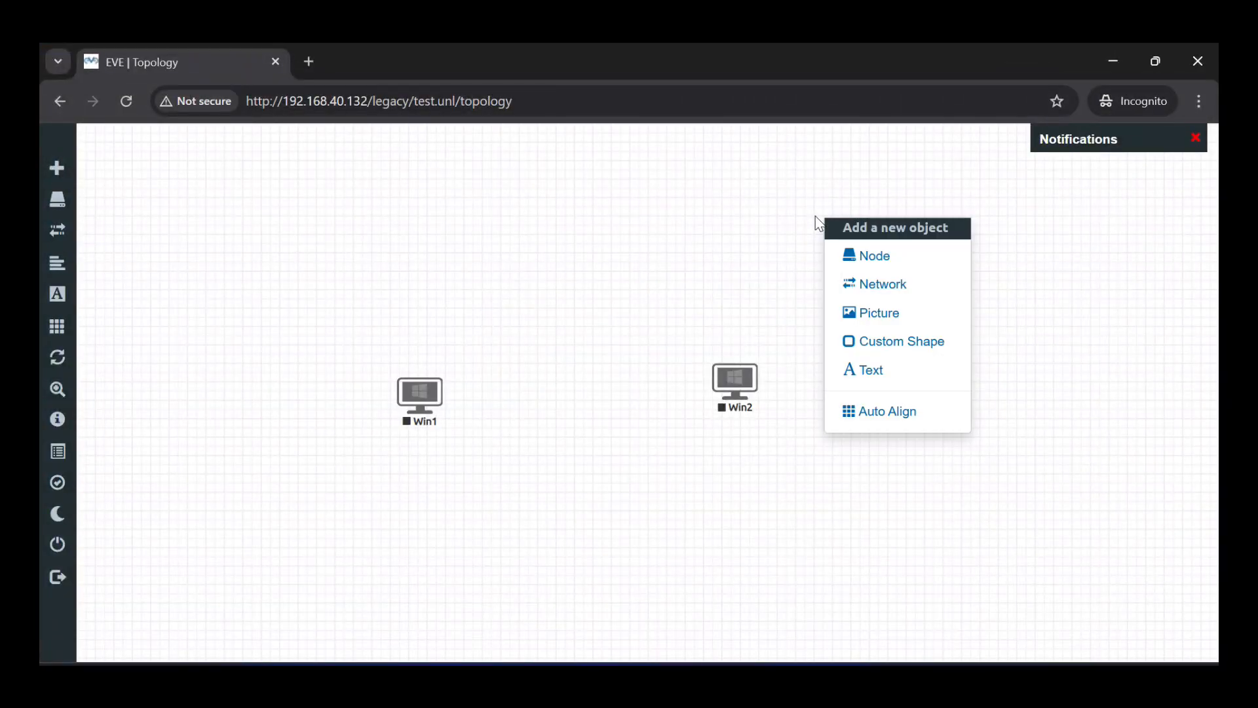
left_click(868, 263)
type("io")
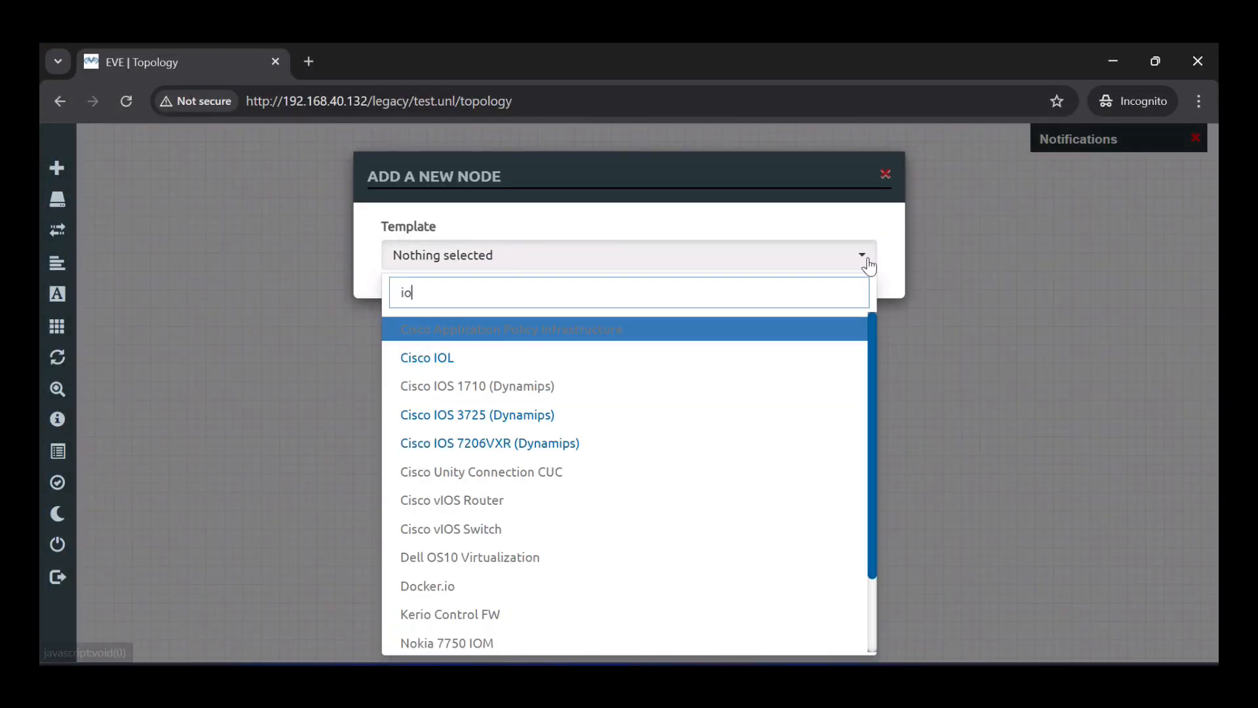
type("l")
key("Return")
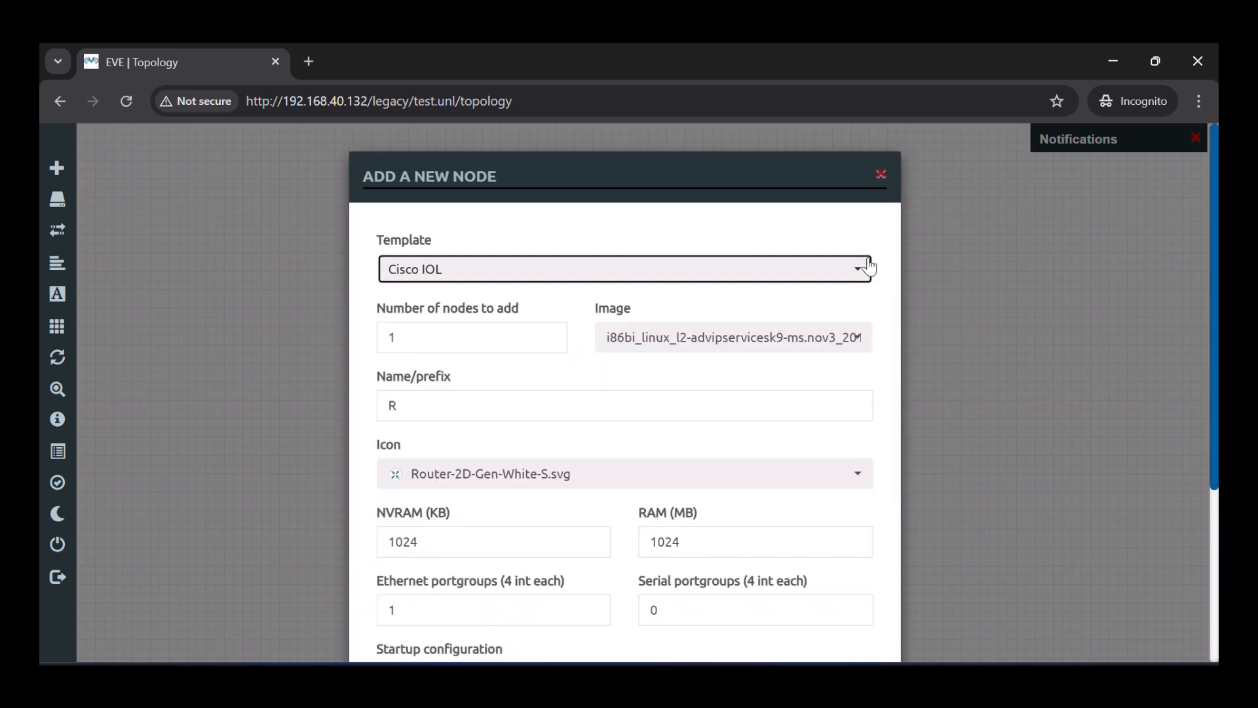
left_click(698, 341)
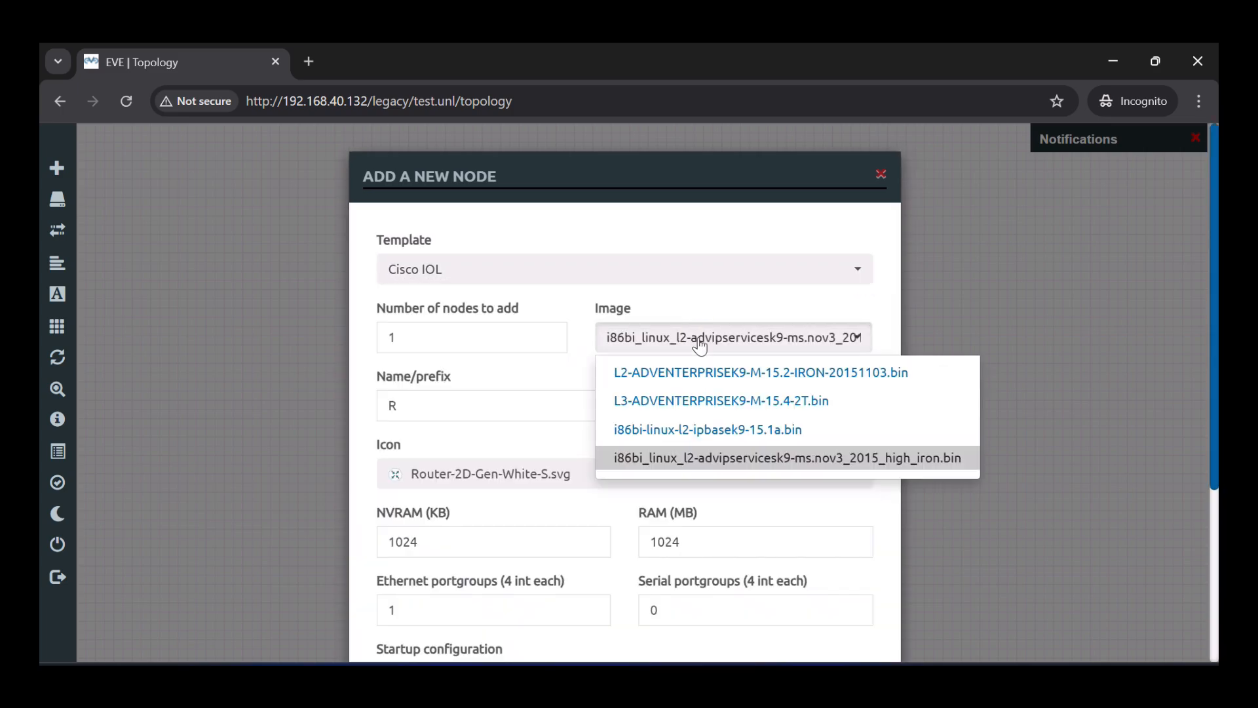
left_click(677, 427)
- Give the IOL node the Switch L3 icon and save it as R3
left_click(662, 436)
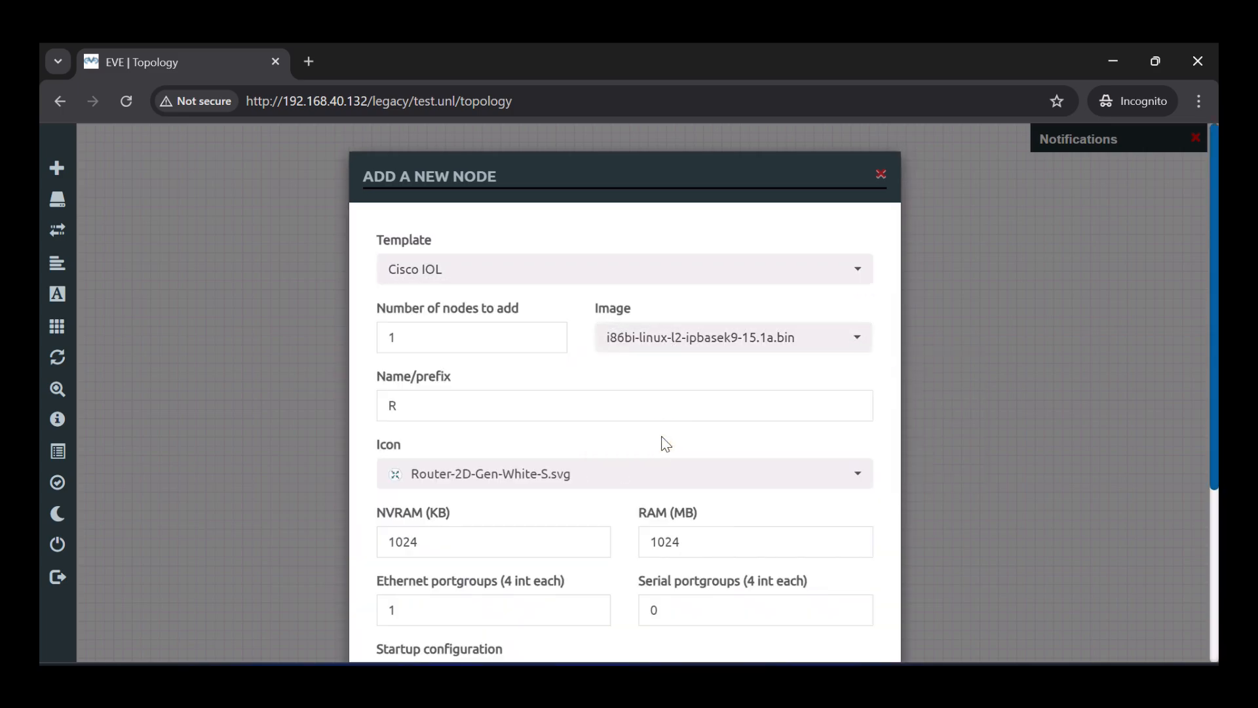
scroll(663, 440, "down", 2)
left_click(624, 371)
key("Down")
key("Down")
key("Down")
key("Down")
key("Down")
key("Down")
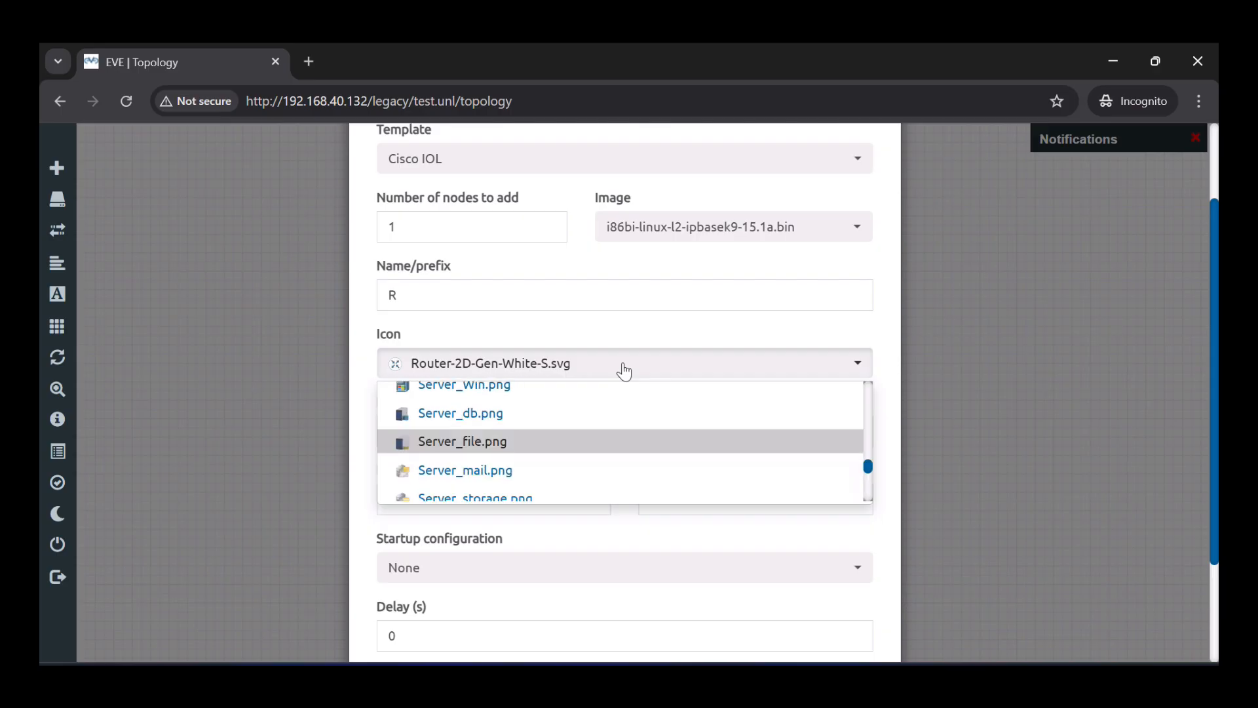
key("Return")
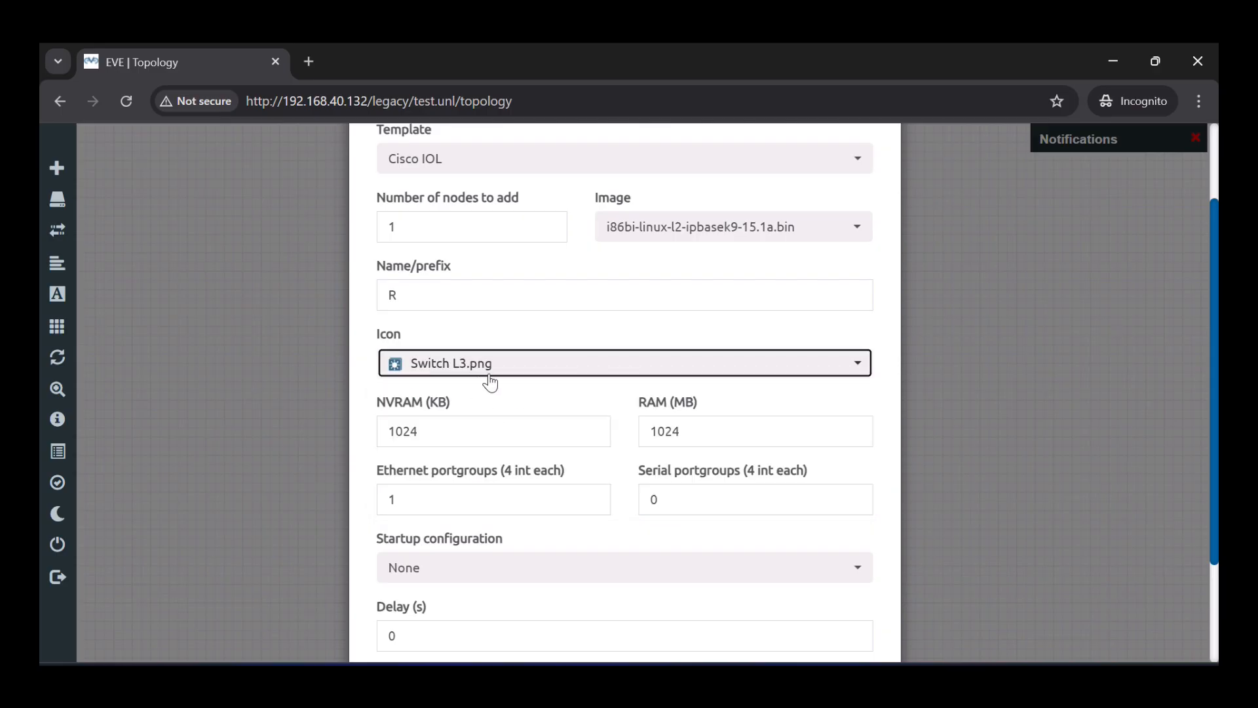
left_click(498, 397)
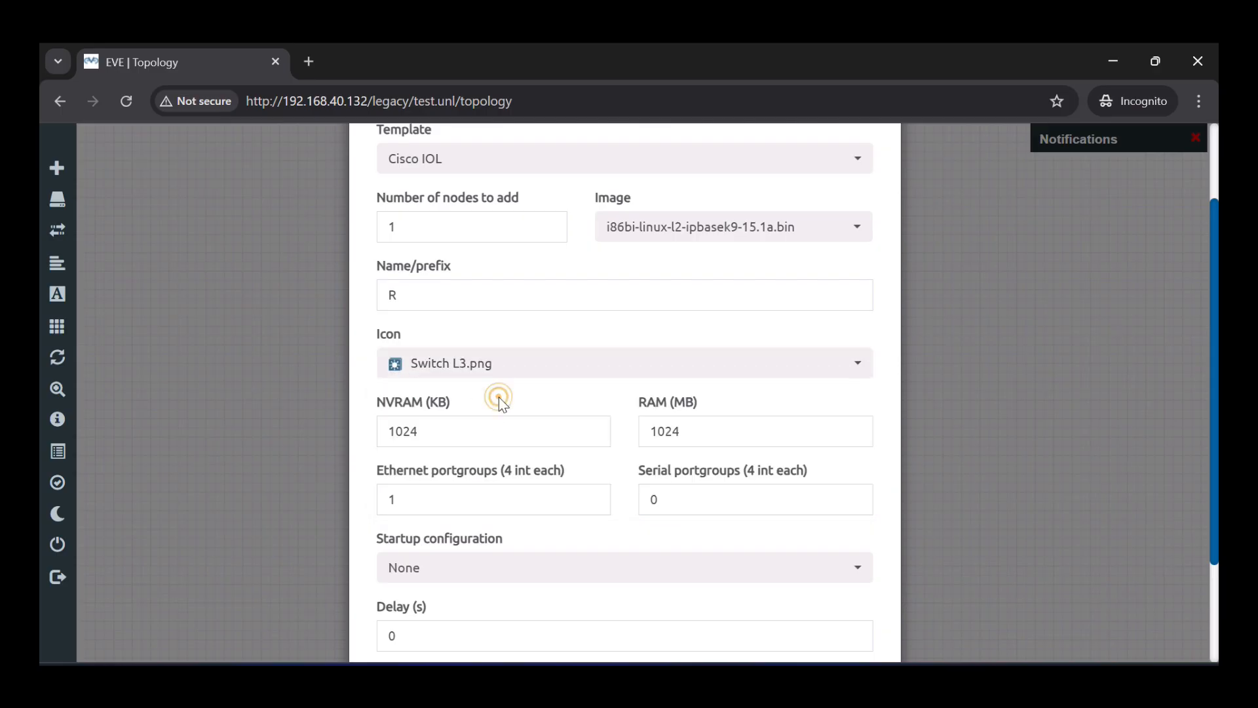
scroll(498, 397, "down", 2)
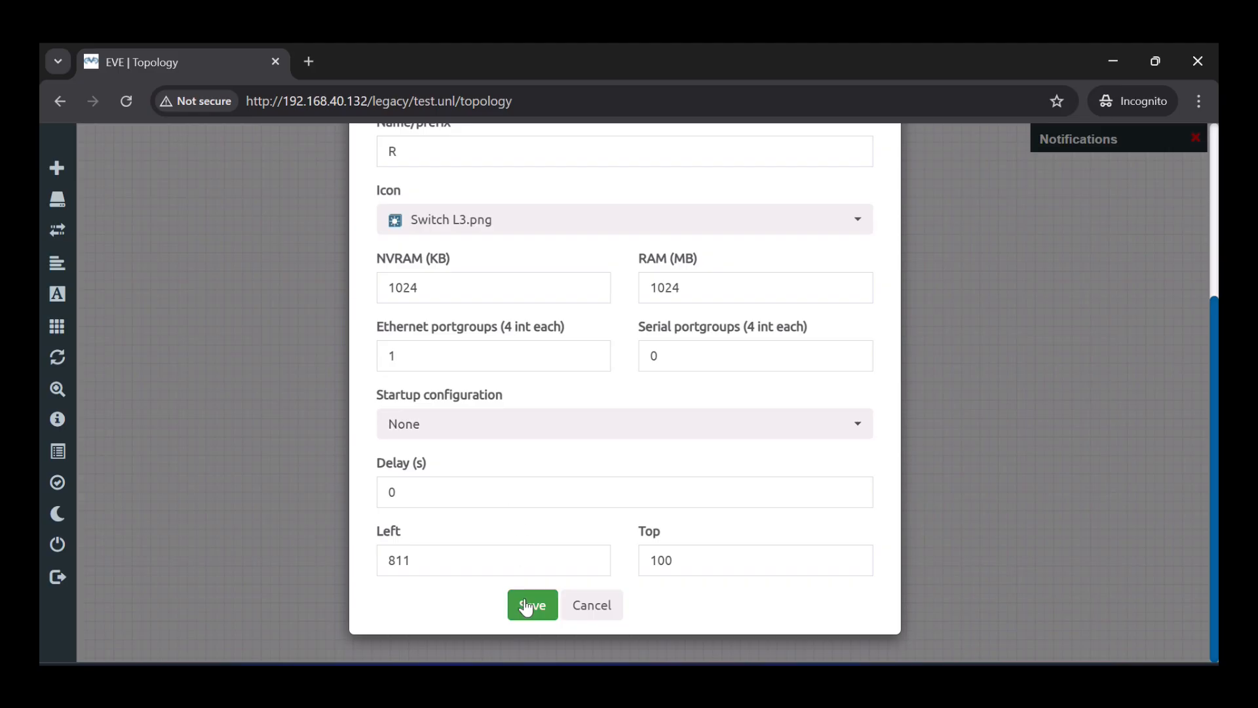
left_click(531, 603)
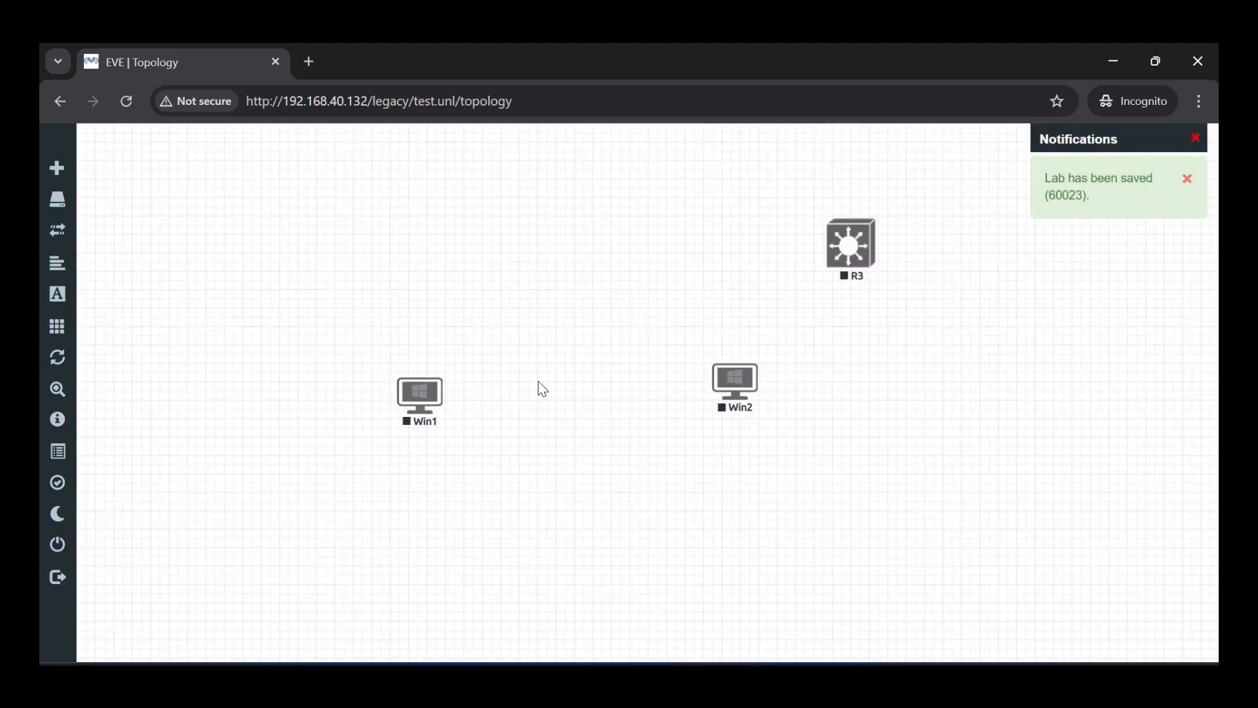
- Add a Cisco IOS 7206VXR (Dynamips) router node with default settings
right_click(538, 383)
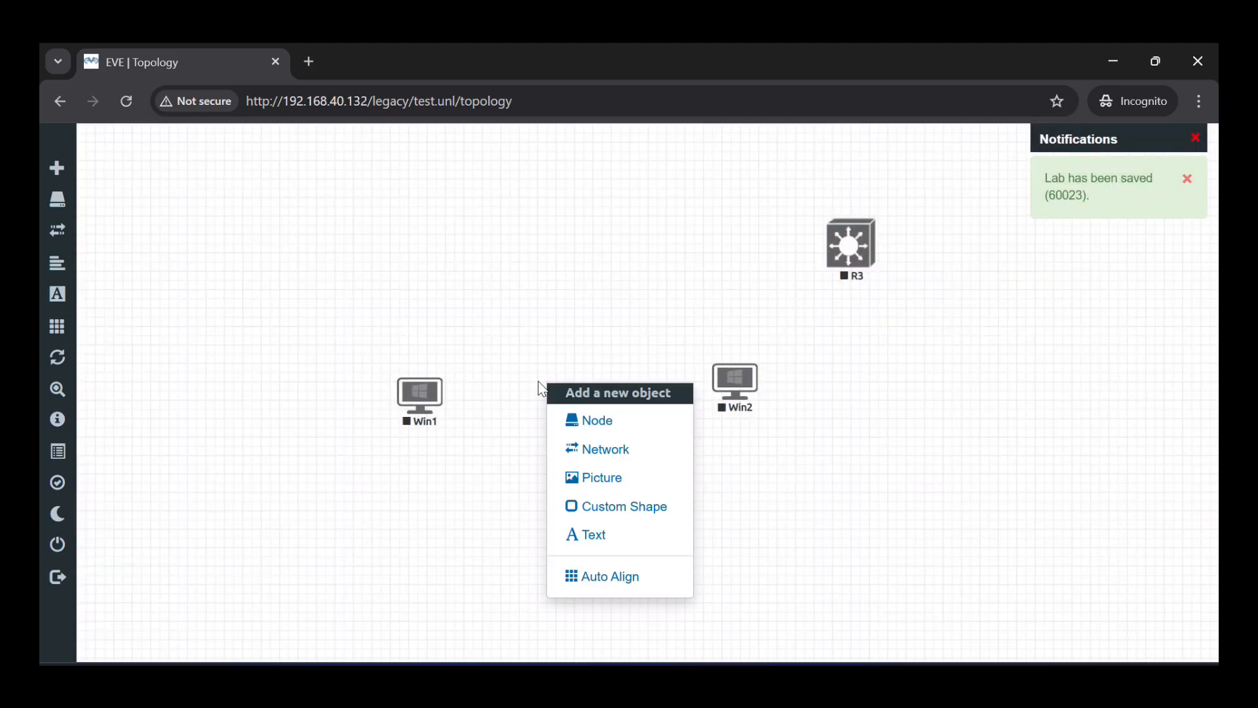
left_click(581, 423)
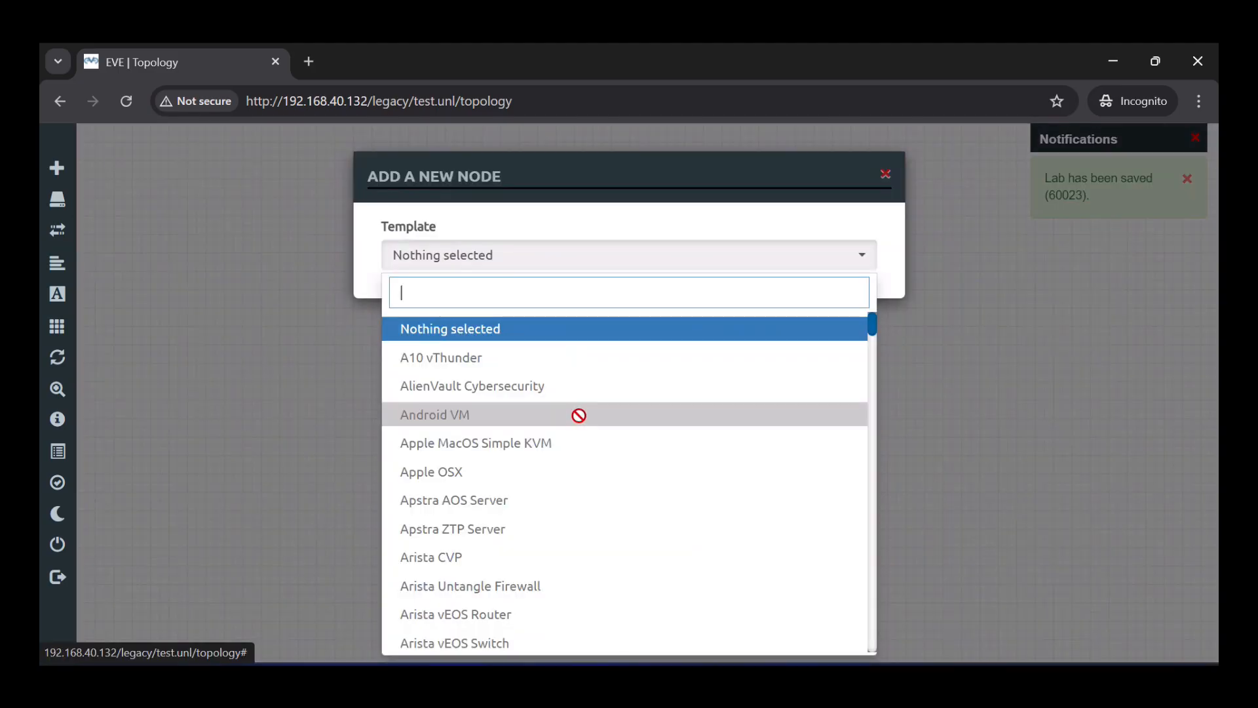
type("ios")
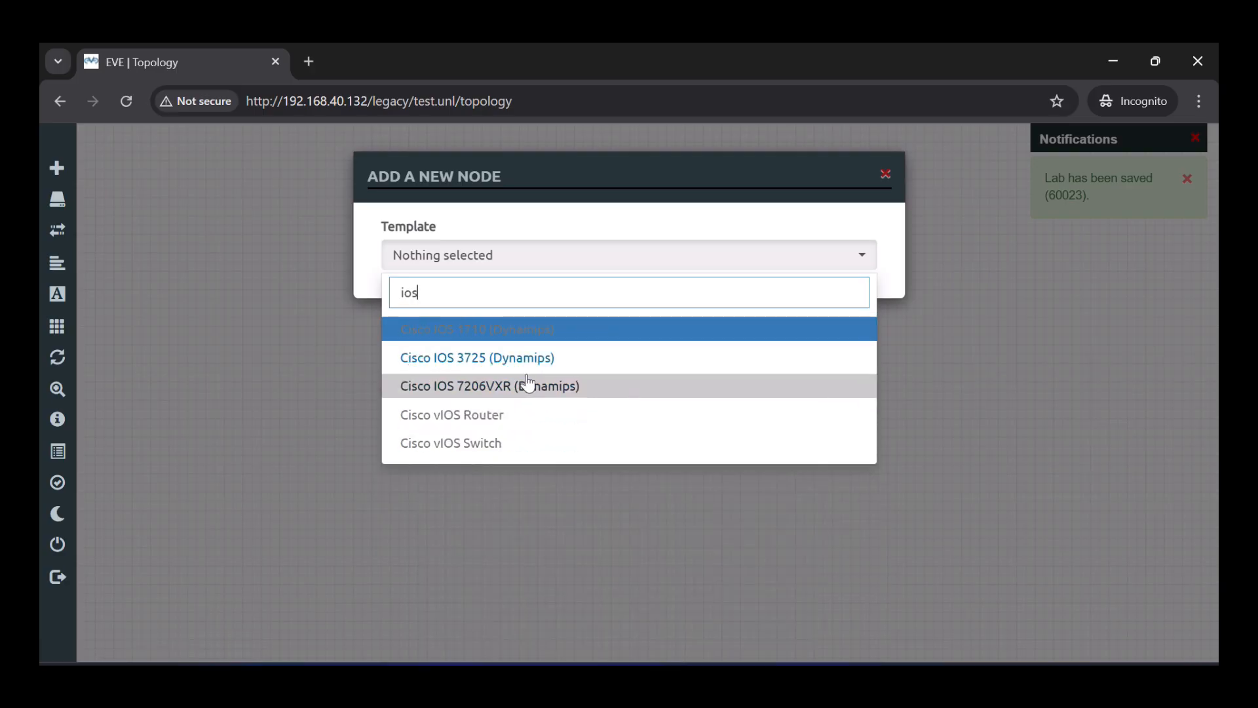
left_click(525, 386)
left_click(537, 376)
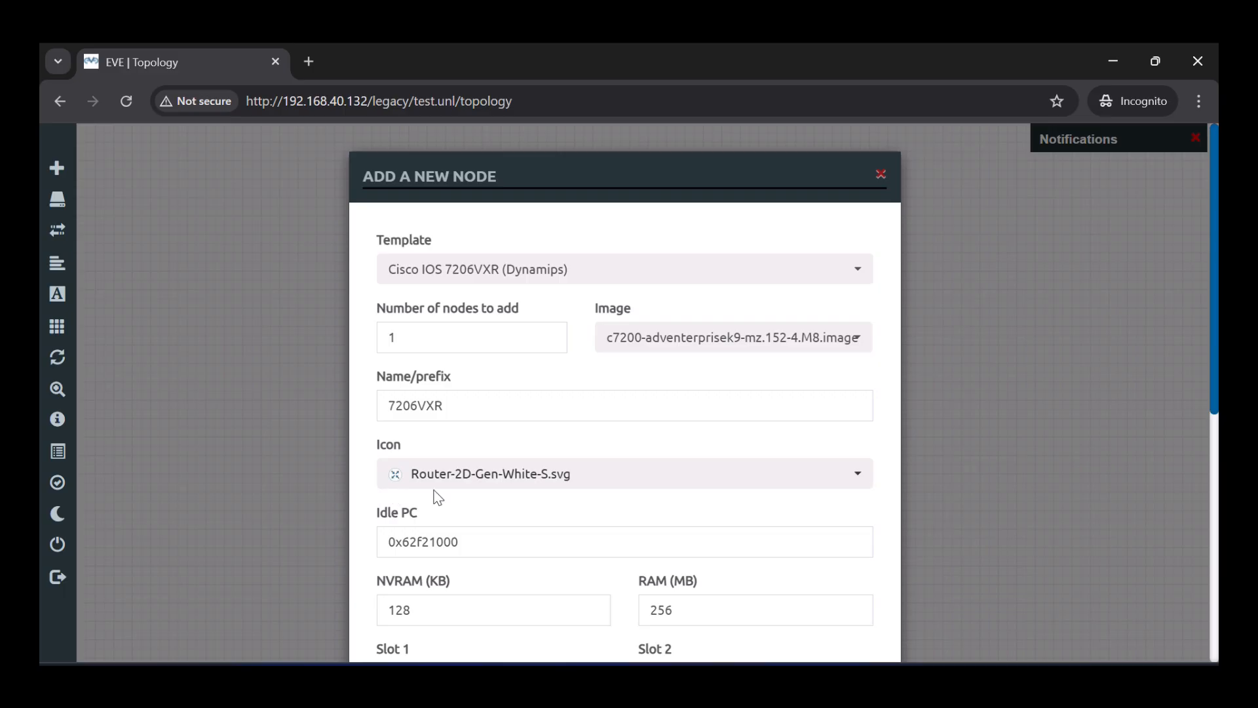
scroll(462, 497, "down", 7)
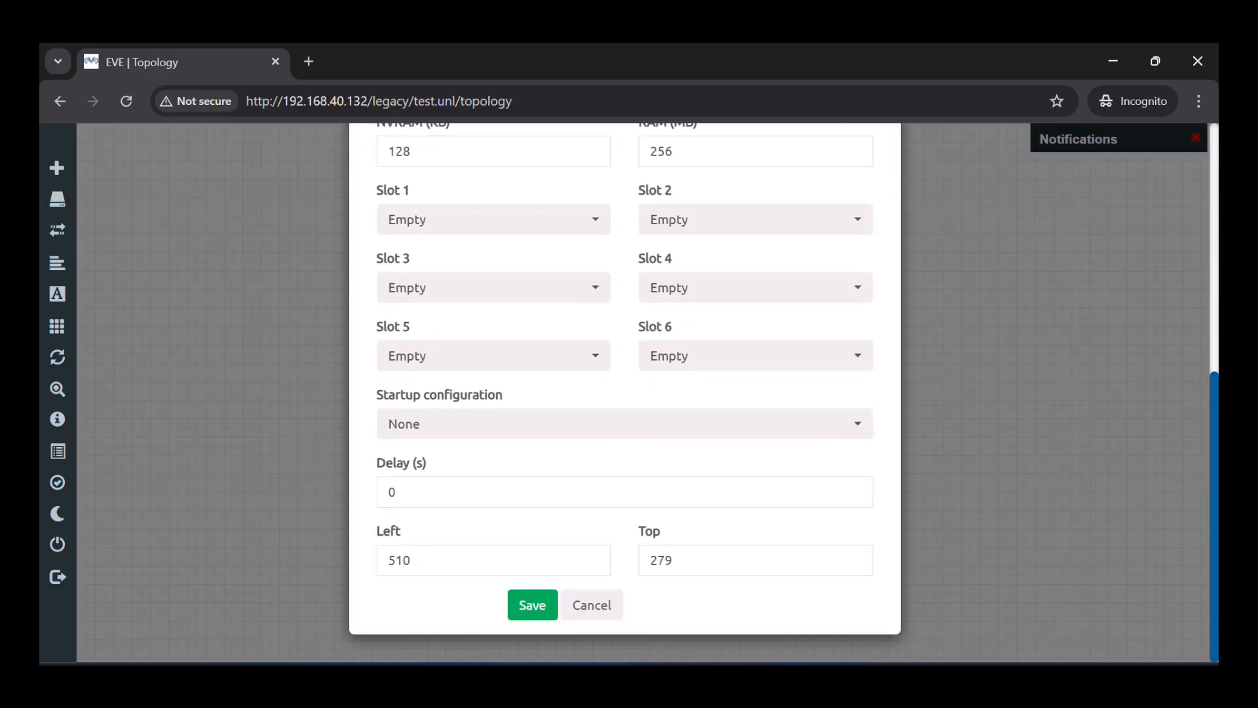
left_click(531, 605)
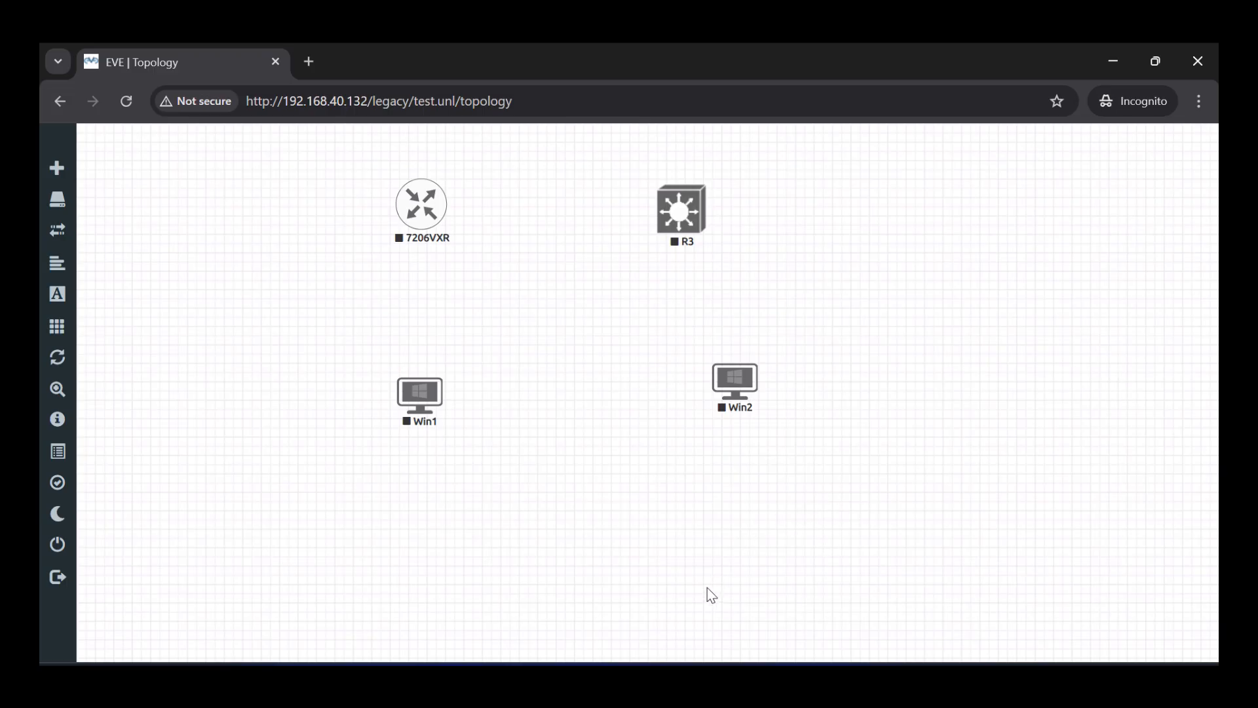
- In the eve-ng VM console, run /opt/unetlab/wrappers/unl_wrapper -a fixpermissios
left_click(619, 684)
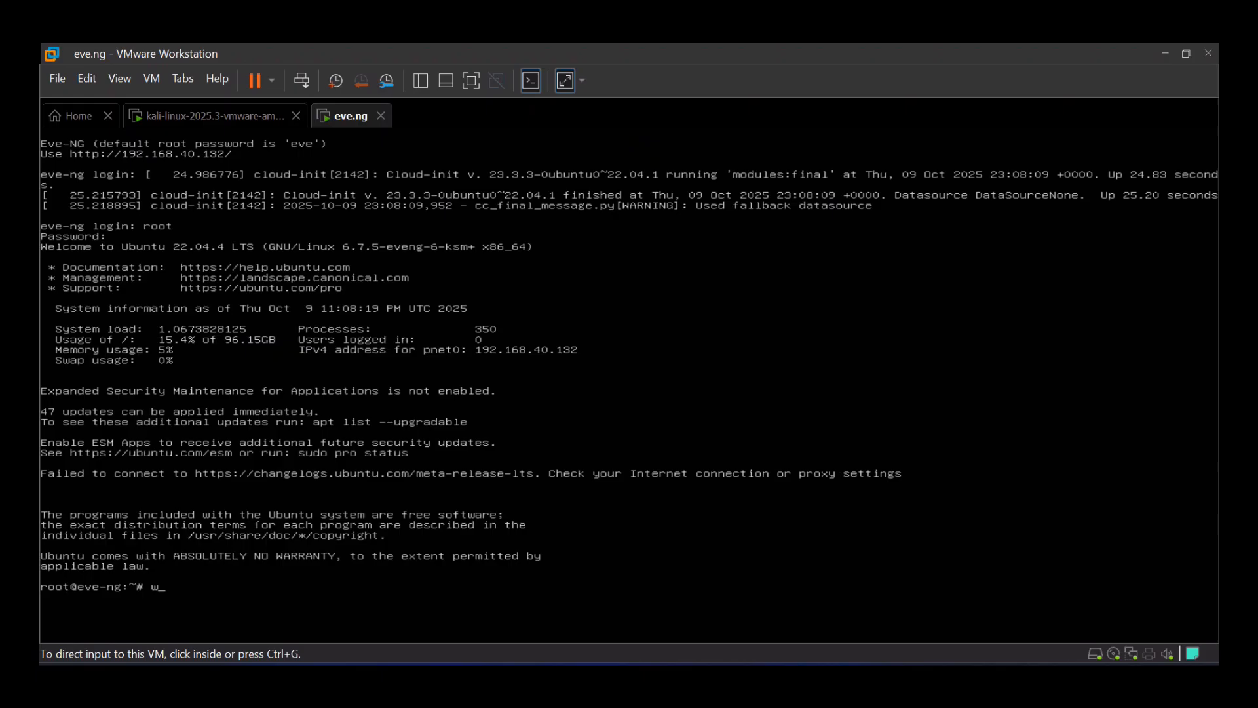
left_click(612, 588)
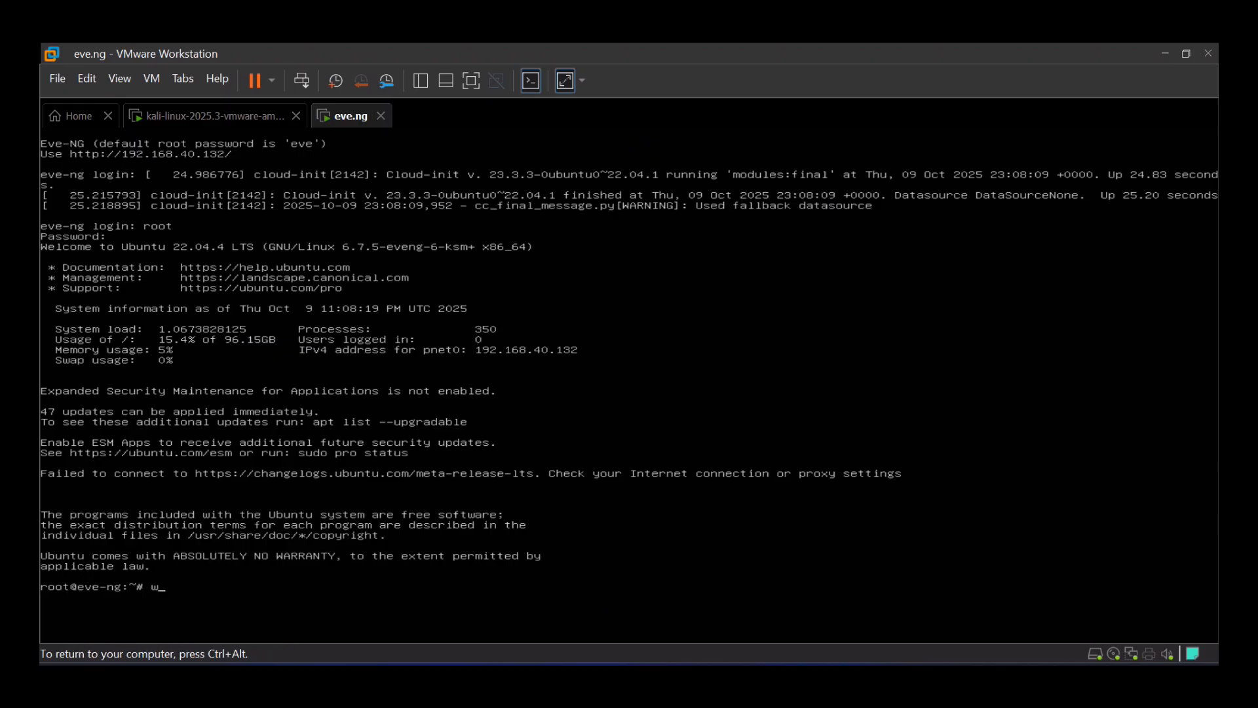
type("w/op")
key("BackSpace")
key("BackSpace")
key("BackSpace")
key("BackSpace")
type("/opt/u")
key("Tab")
type("w")
key("Tab")
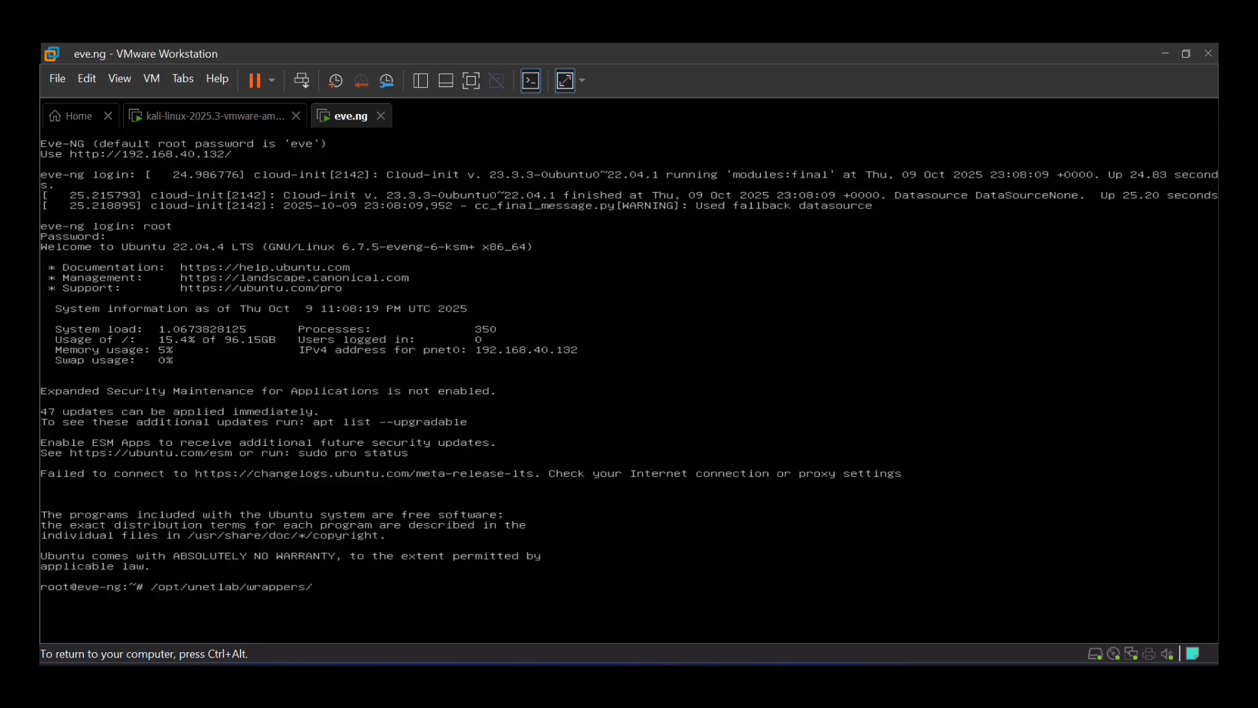
type("u")
key("Tab")
type("-a fixpermissios")
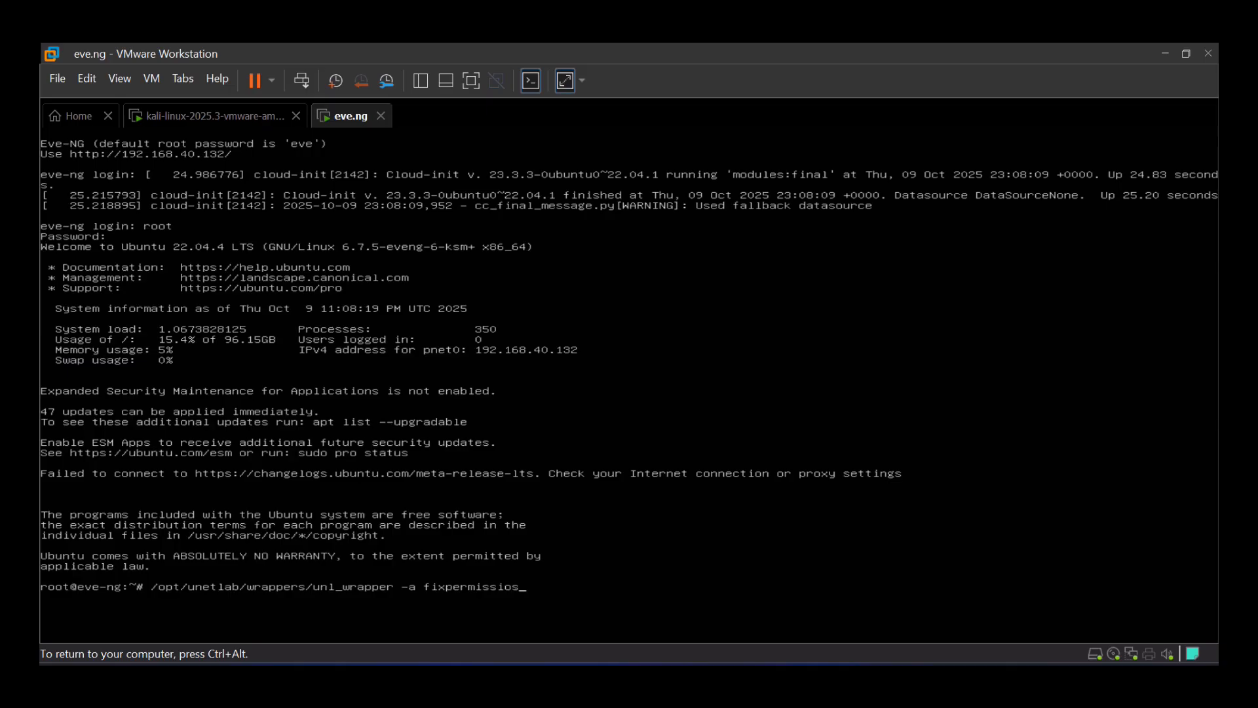
key("Return")
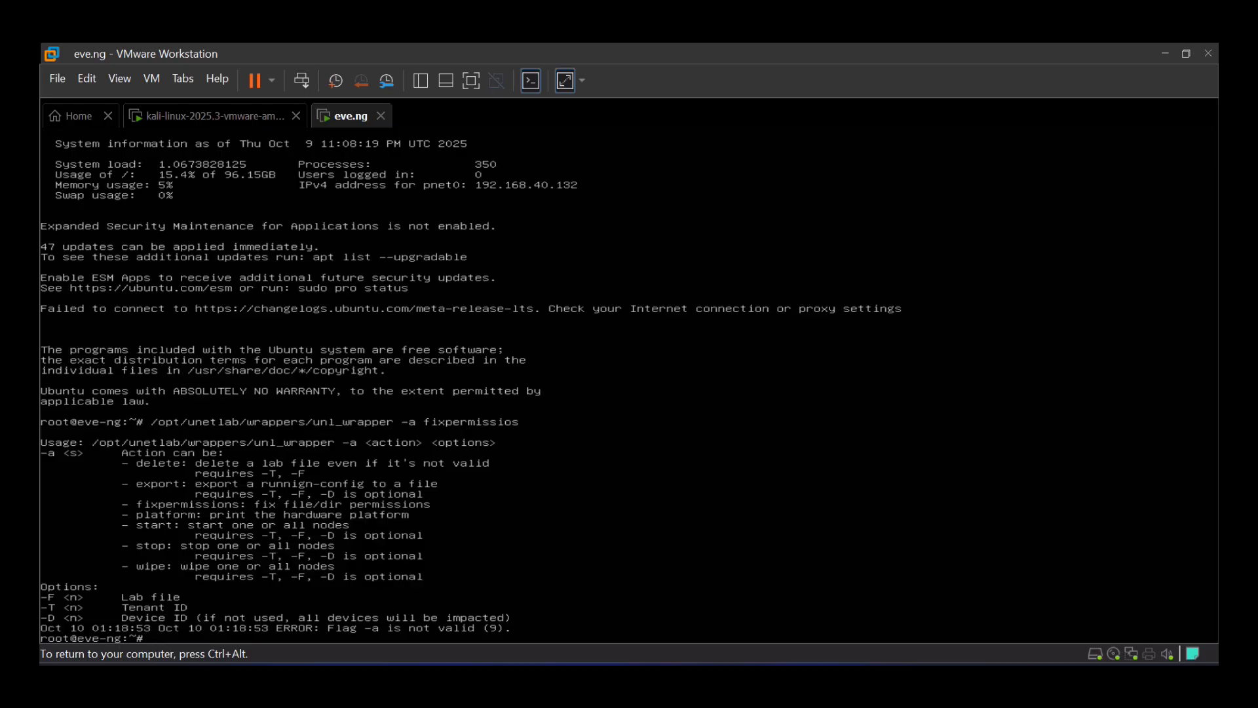
- Rerun the permission fix with the corrected '-a fixpermissions' action, then return to the EVE-NG browser tab
key("Up")
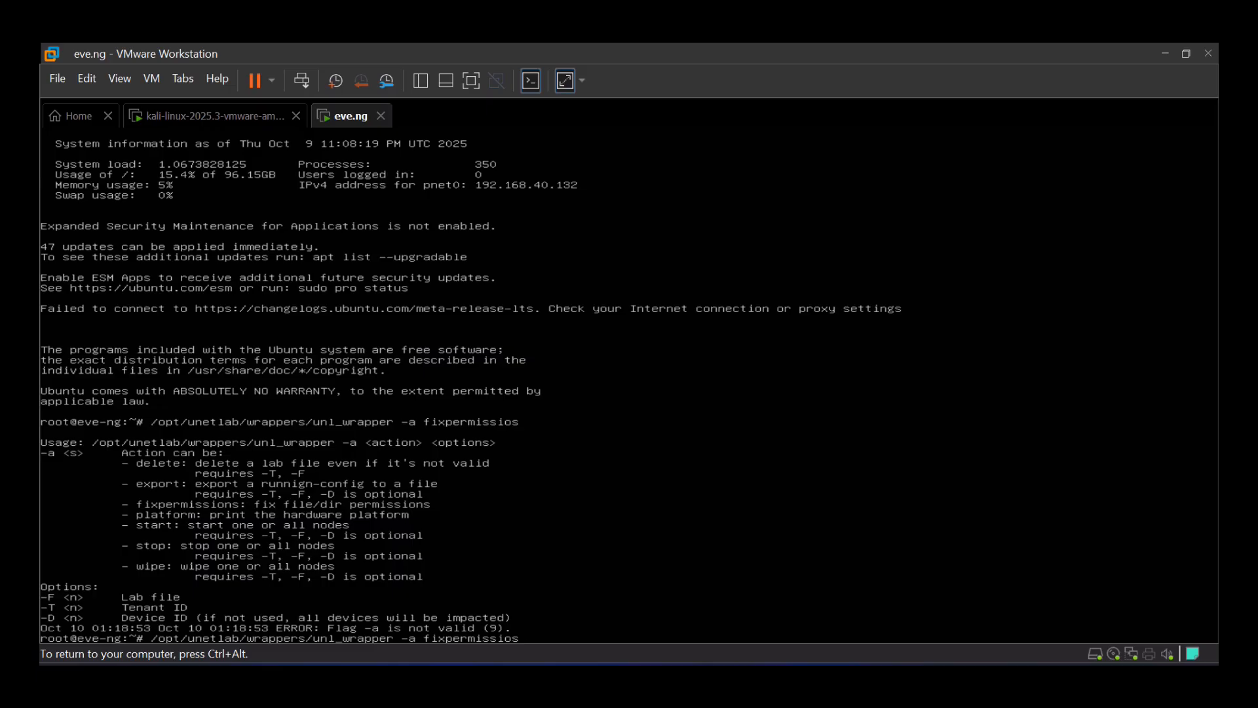
key("BackSpace")
key("BackSpace")
key("BackSpace")
key("BackSpace")
key("BackSpace")
type("ssiuon")
key("BackSpace")
key("BackSpace")
key("BackSpace")
key("BackSpace")
key("BackSpace")
key("BackSpace")
type("ssions")
key("Return")
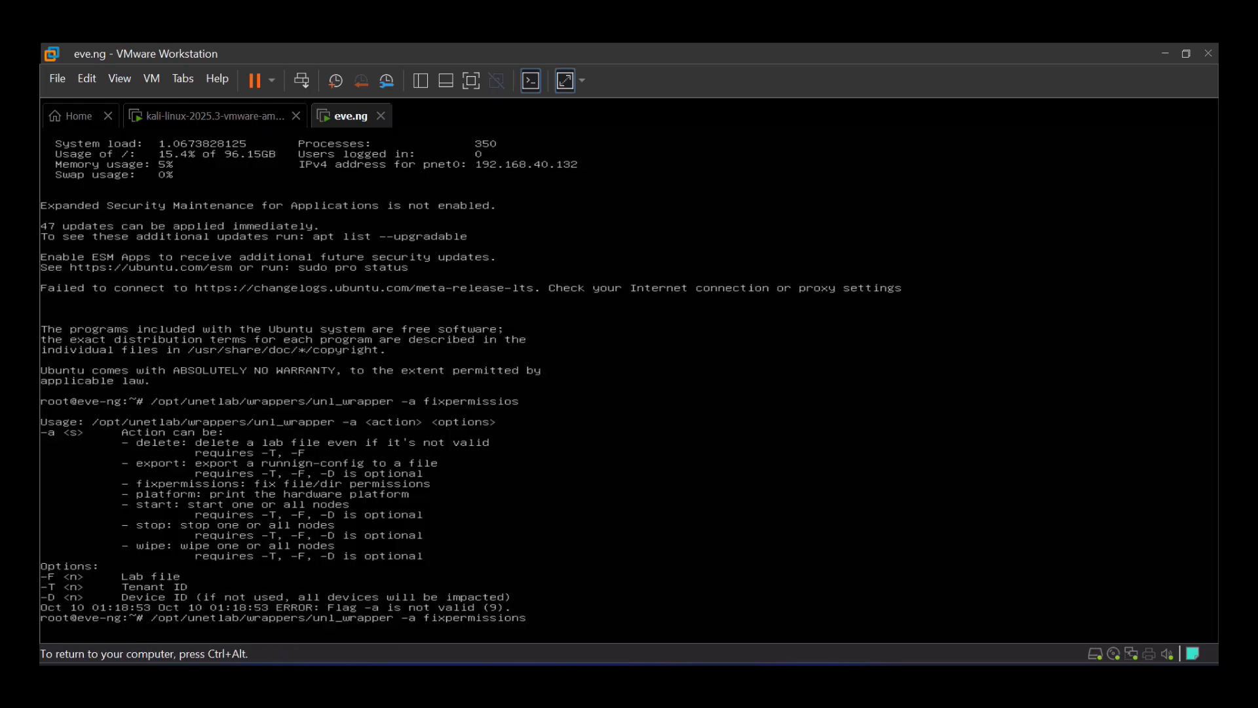
key("ctrl+alt")
key("alt+Tab")
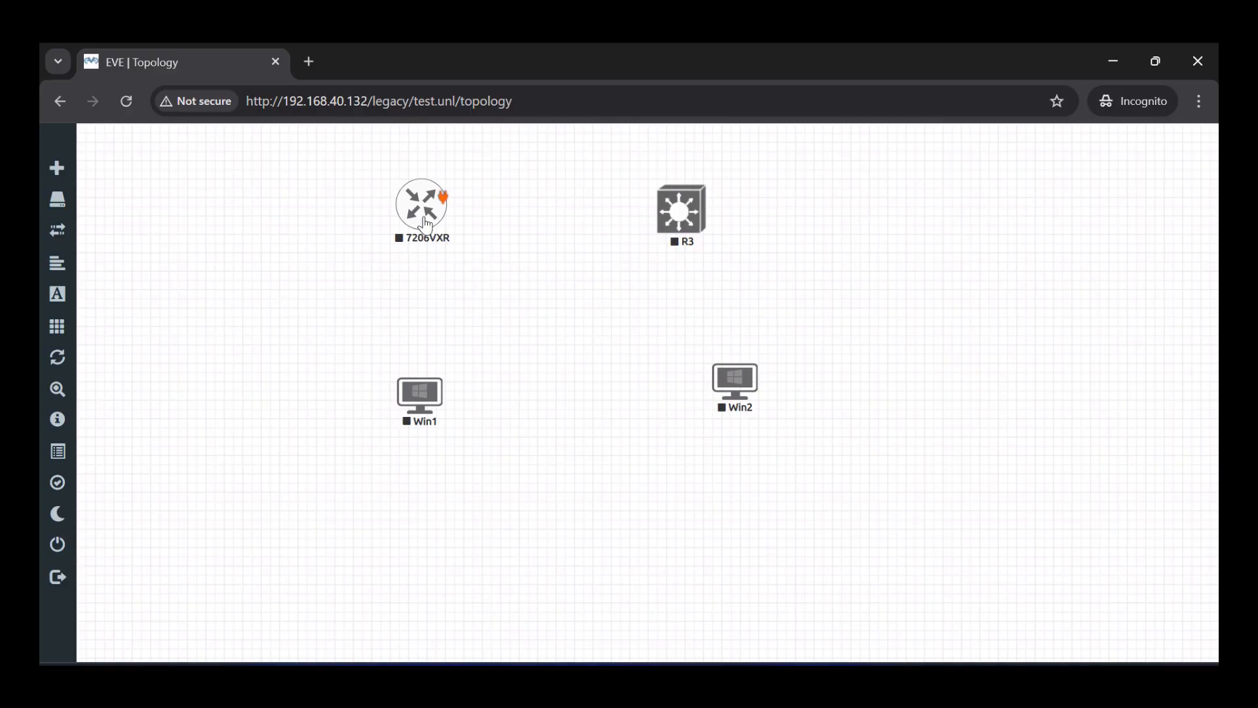
- Start all nodes in the test lab
mouse_move(77, 377)
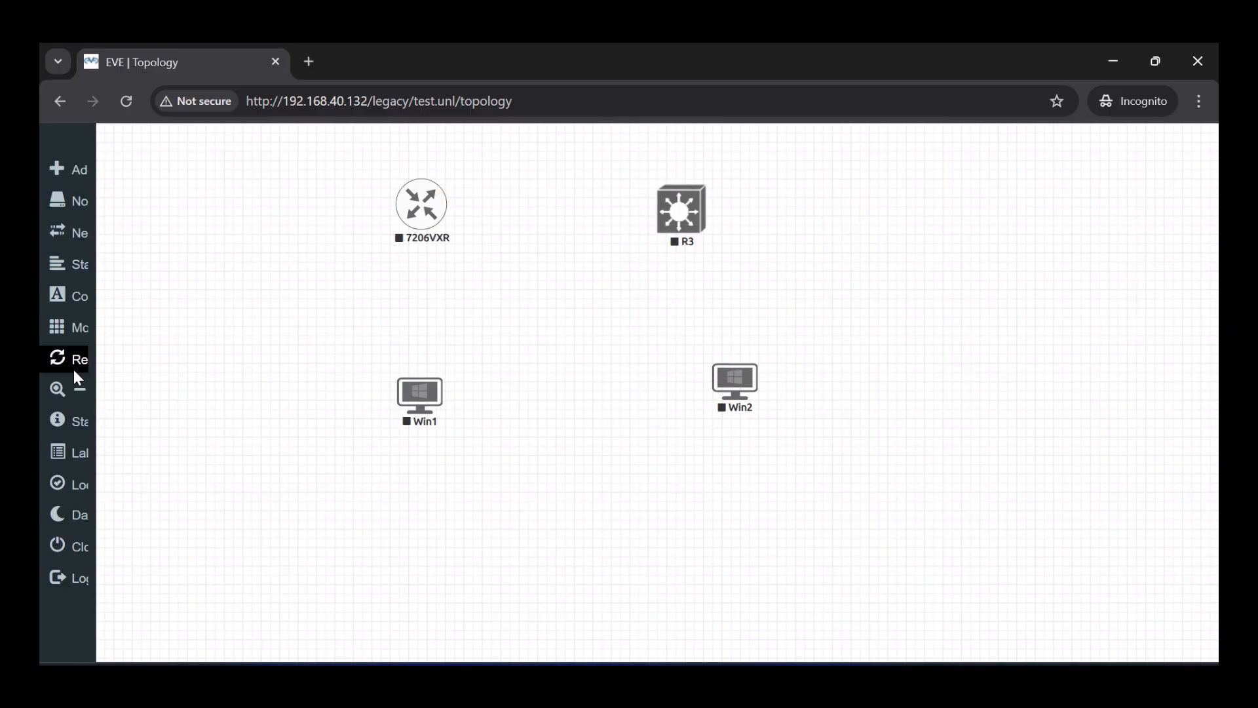
left_click(84, 336)
left_click(125, 357)
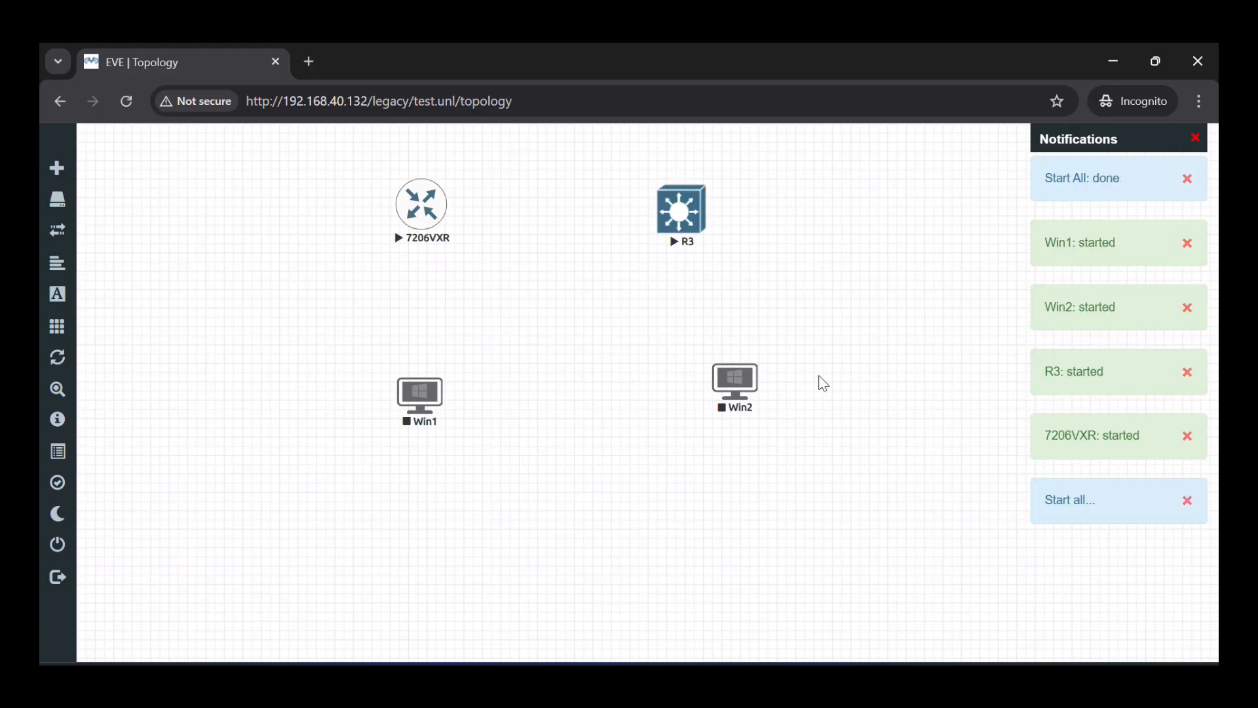
- Open R3's telnet console and enter privileged mode with enable
left_click(682, 221)
left_click(658, 246)
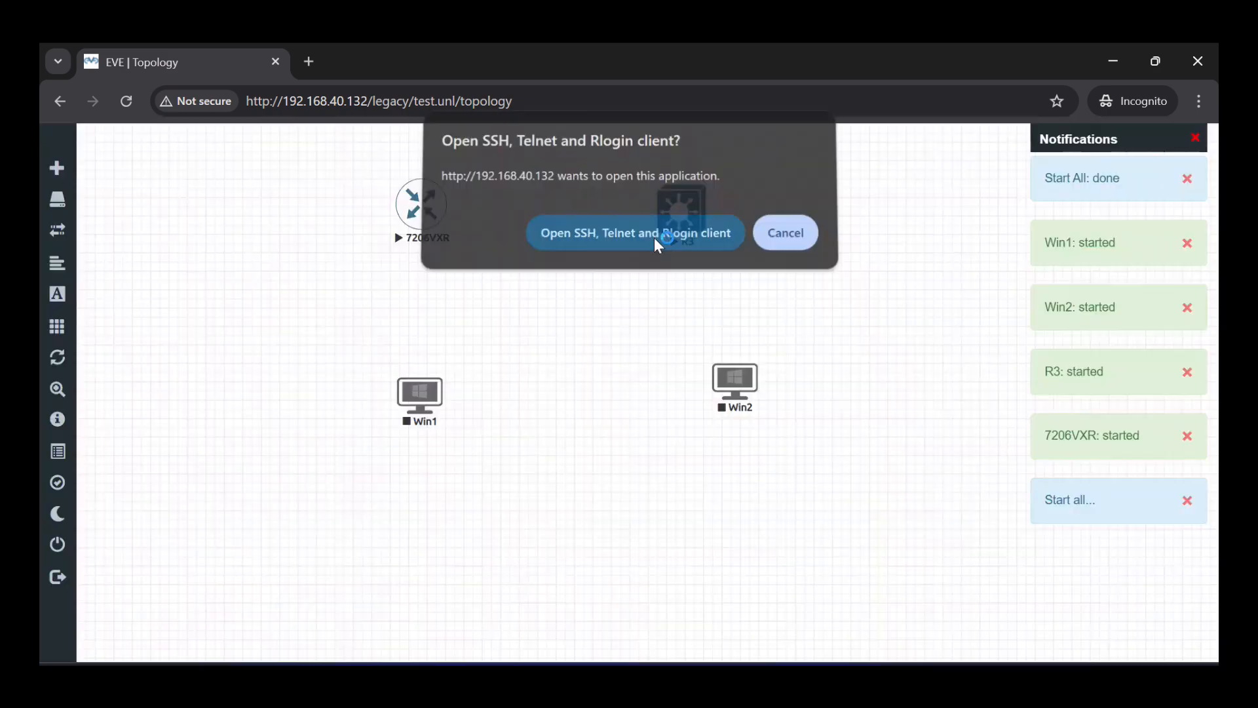
key("Return")
key("Return")
key("Return")
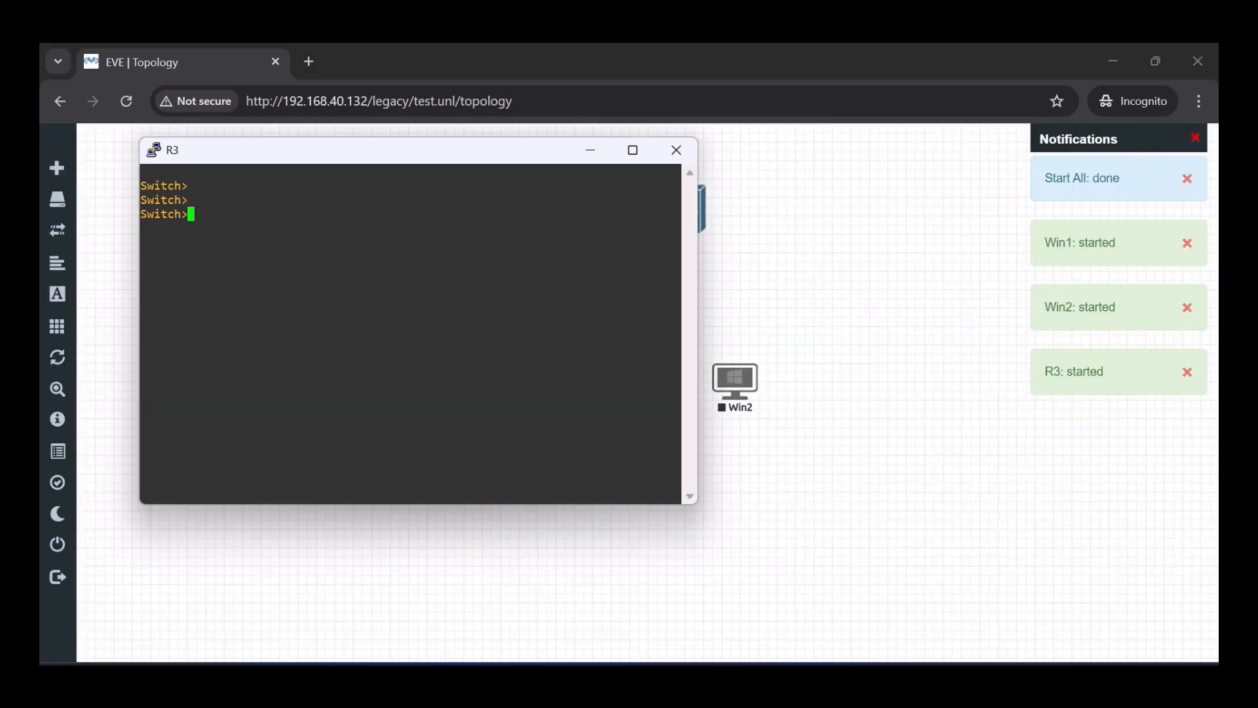
type("en")
key("Tab")
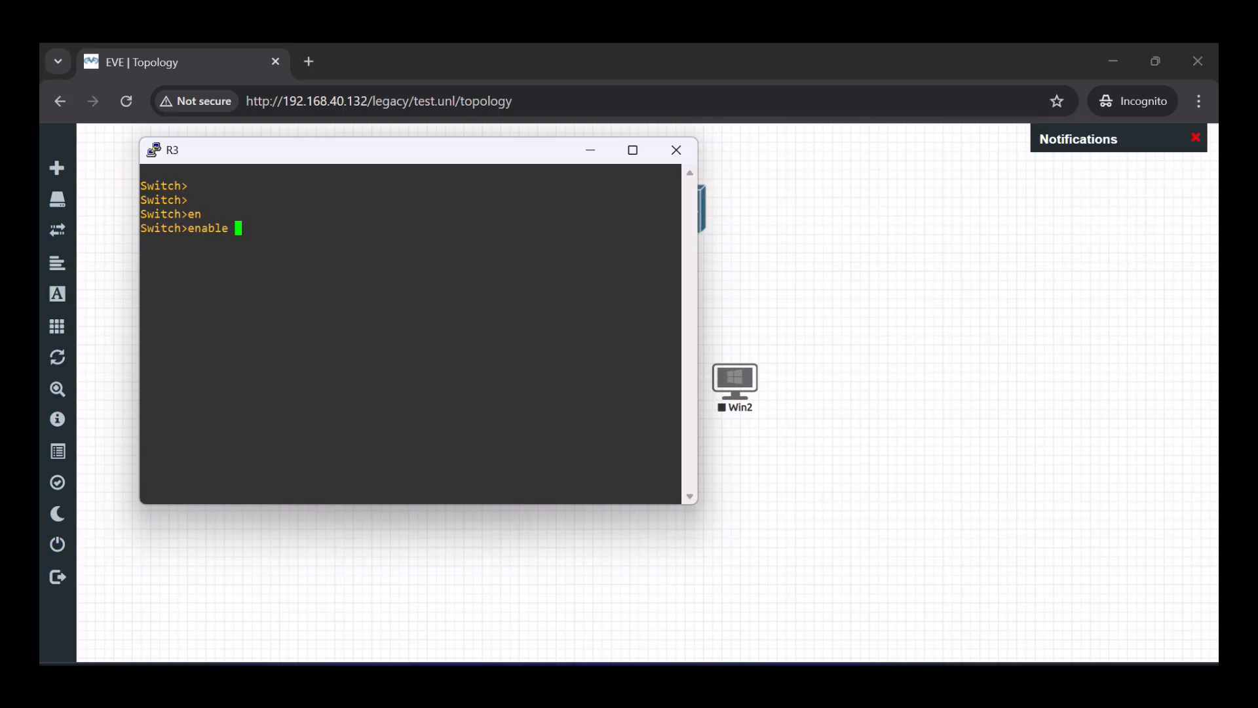
key("Return")
- Display R3's running-config with 'show running-config', then close the R3 console session
type("co")
key("BackSpace")
key("BackSpace")
type("sh")
key("Tab")
type("run")
key("Tab")
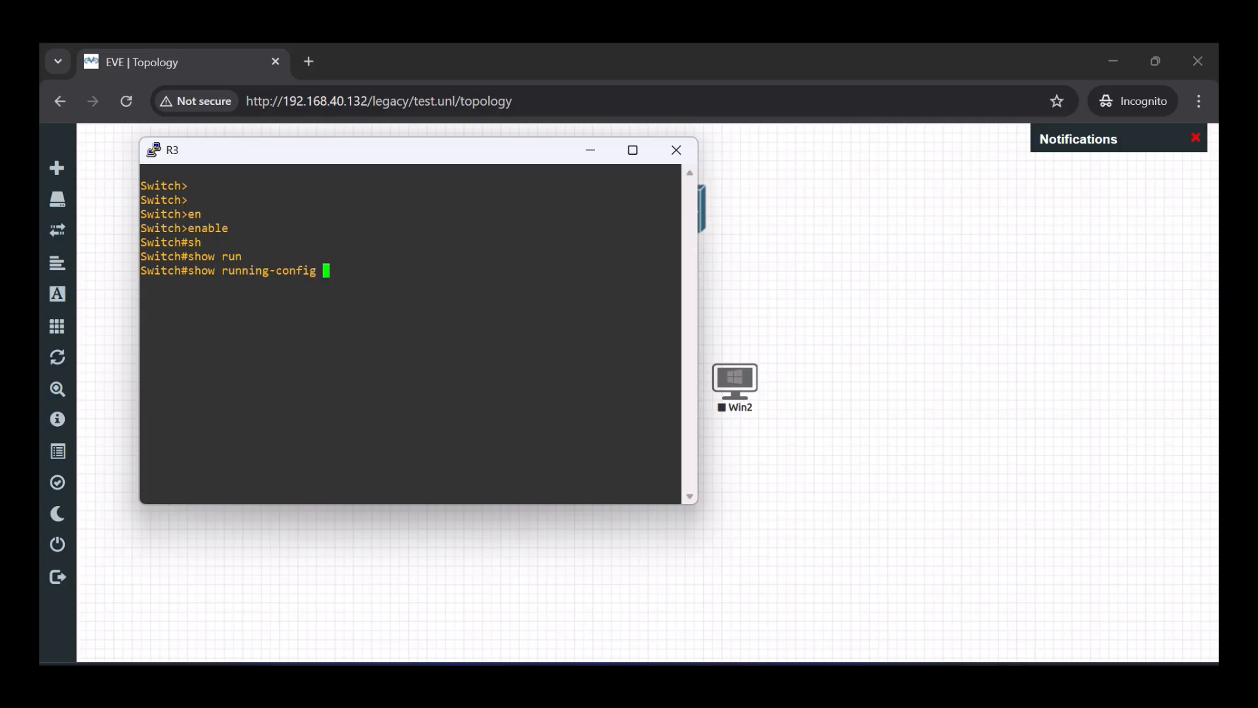
key("Return")
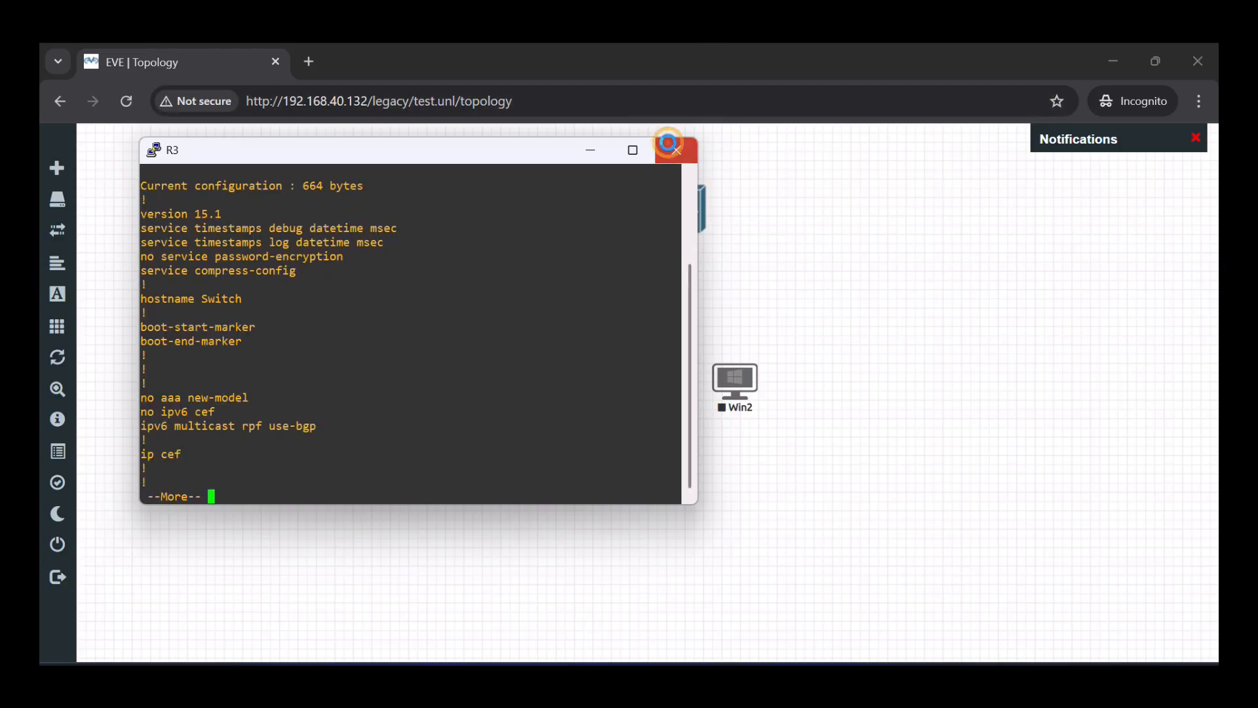
left_click(668, 144)
left_click(655, 435)
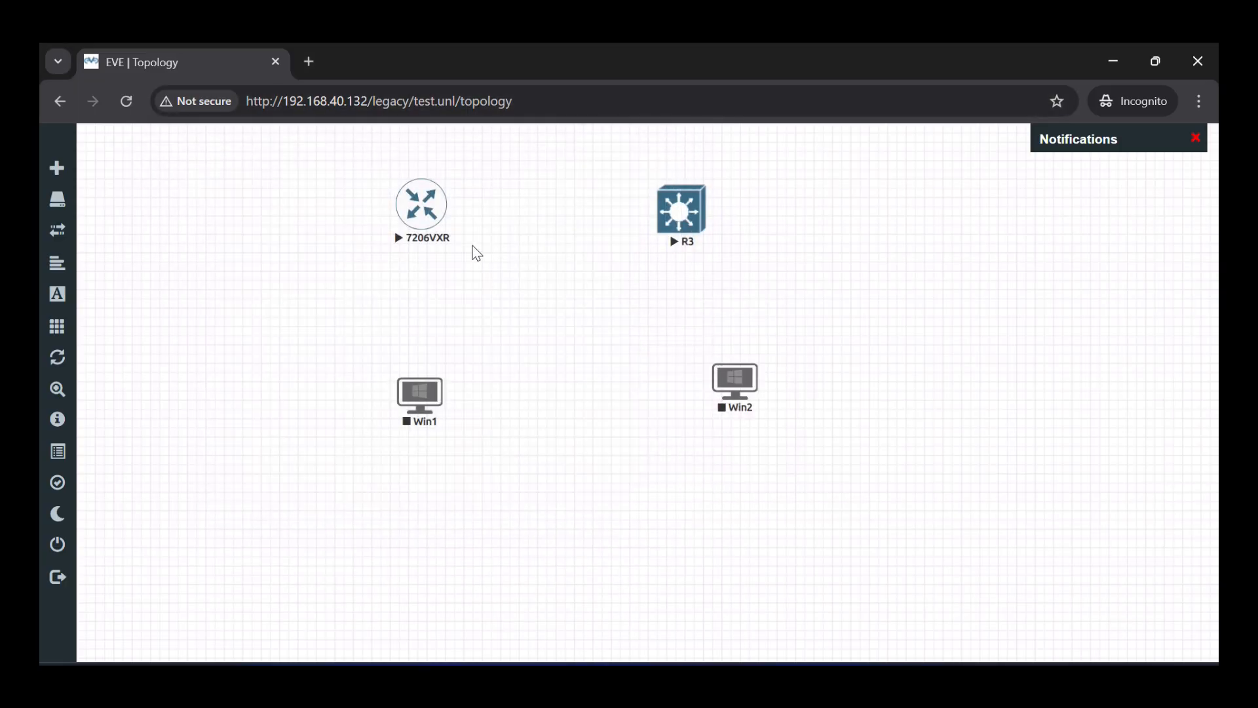
left_click(417, 206)
left_click(643, 246)
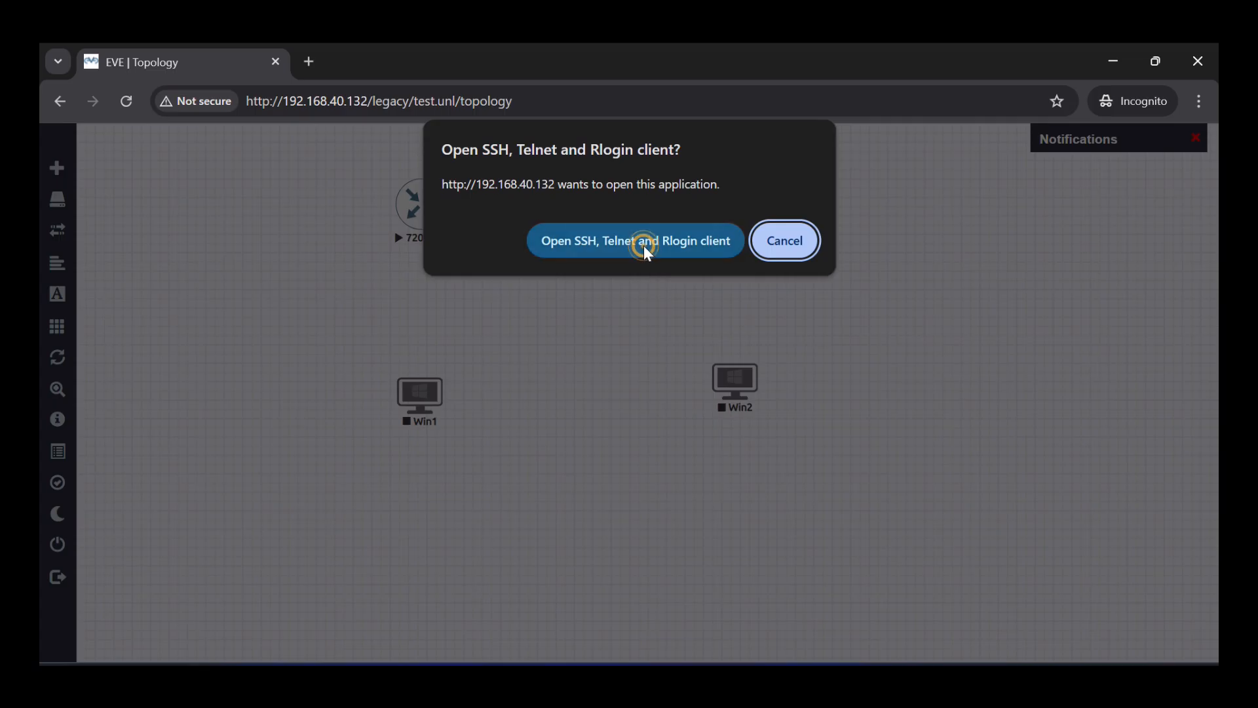
left_click(588, 458)
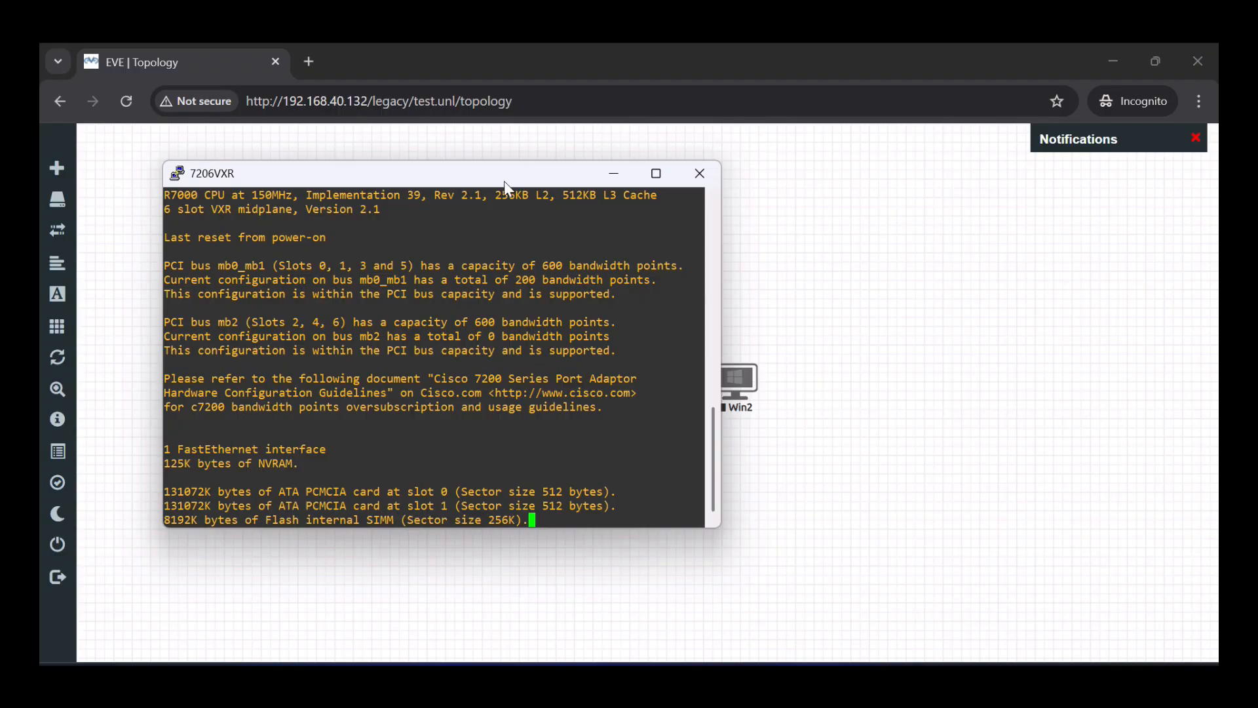
left_click_drag(505, 175, 940, 280)
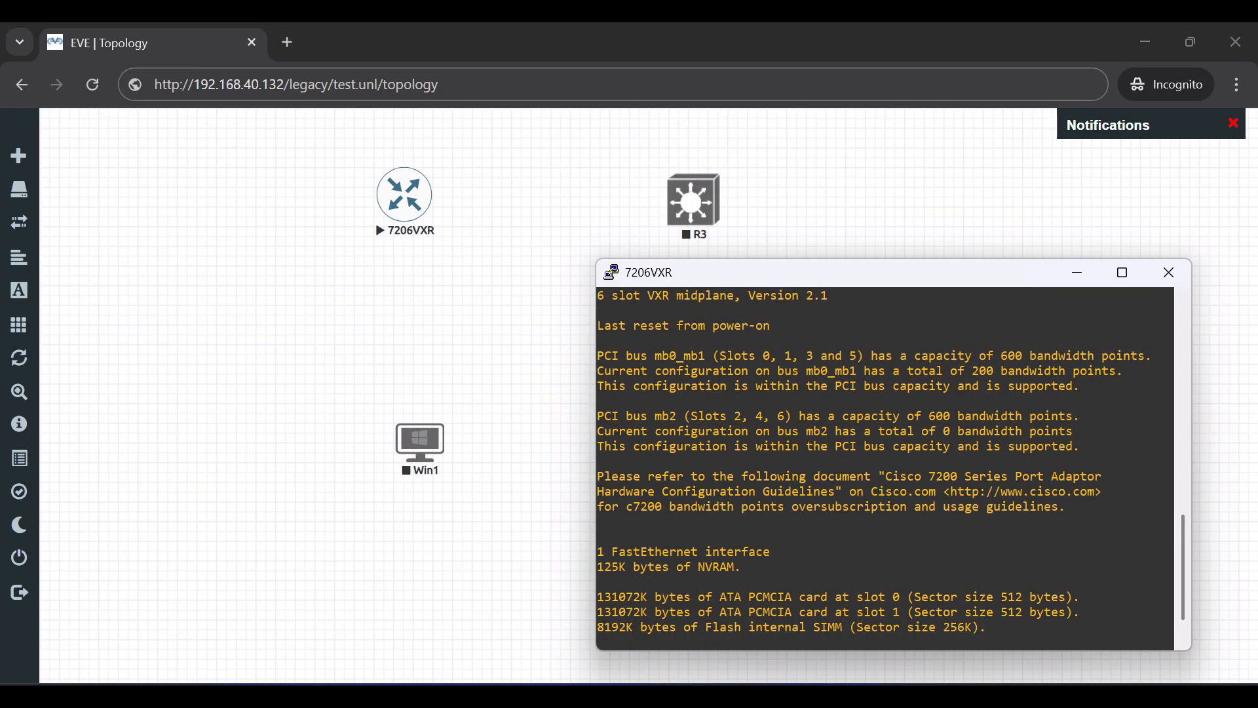
left_click(1164, 278)
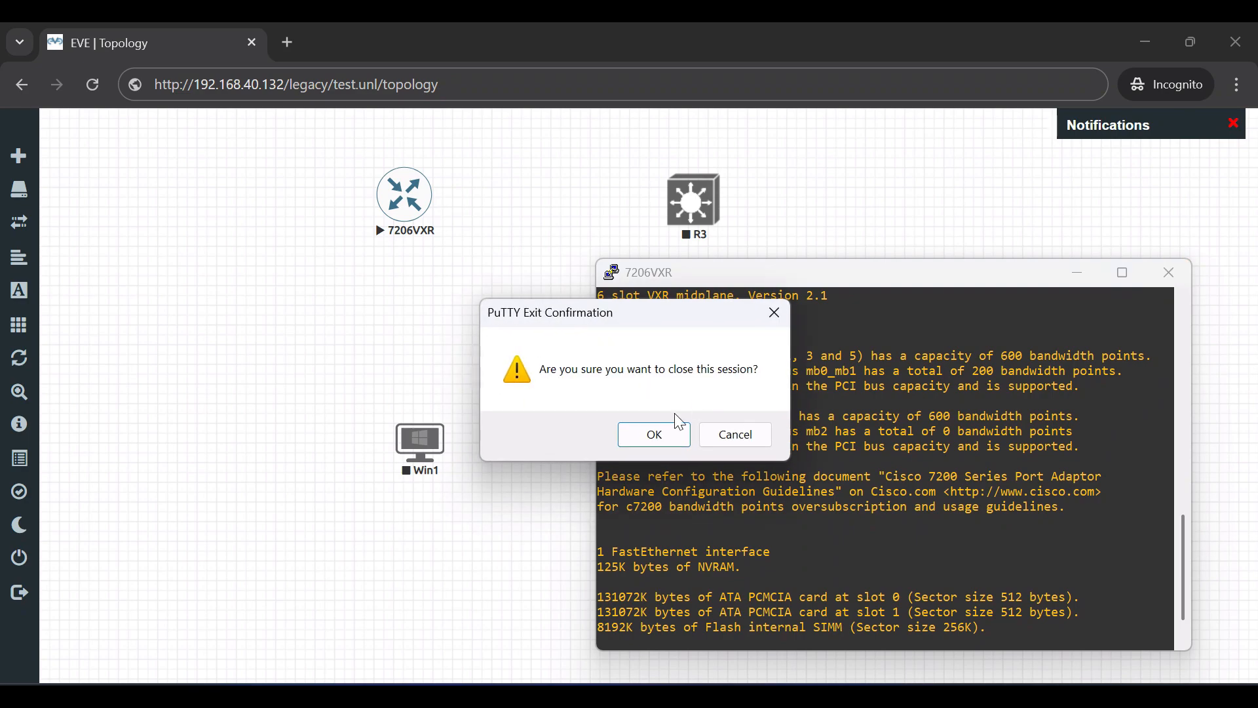
left_click(664, 432)
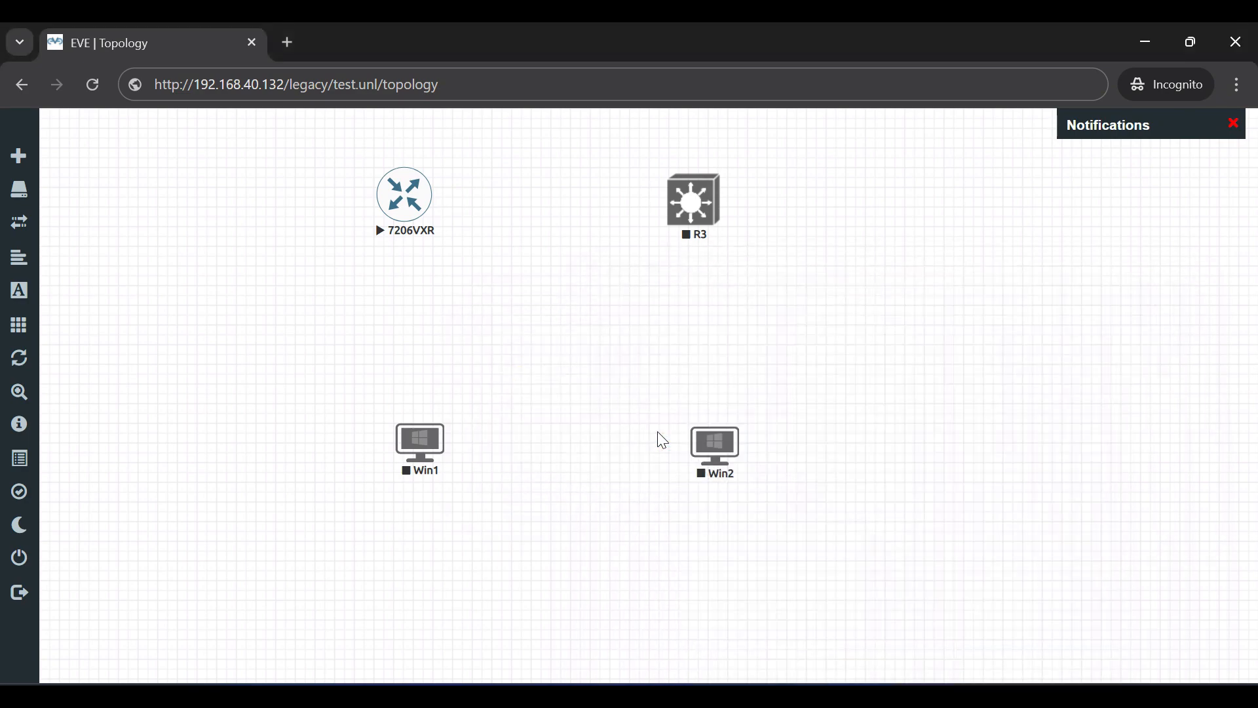
- Start the Win2 node and open its console through the UltraVNC wrapper
right_click(714, 454)
left_click(747, 442)
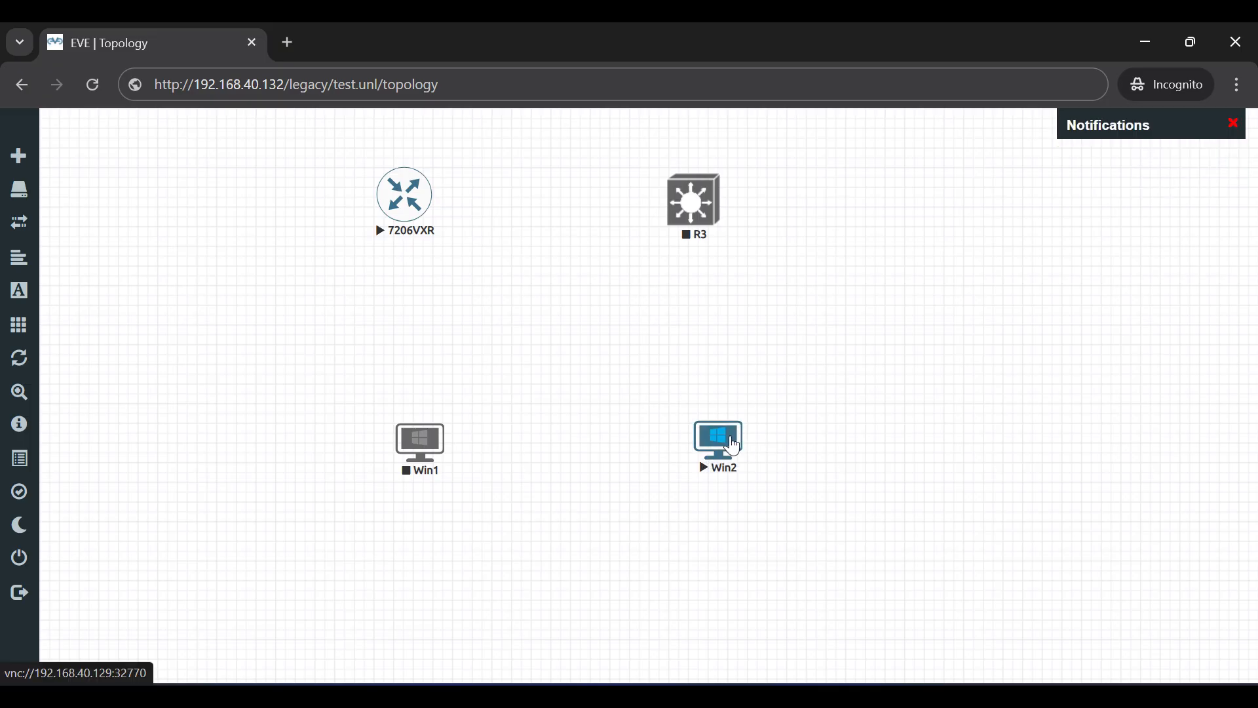
left_click(733, 446)
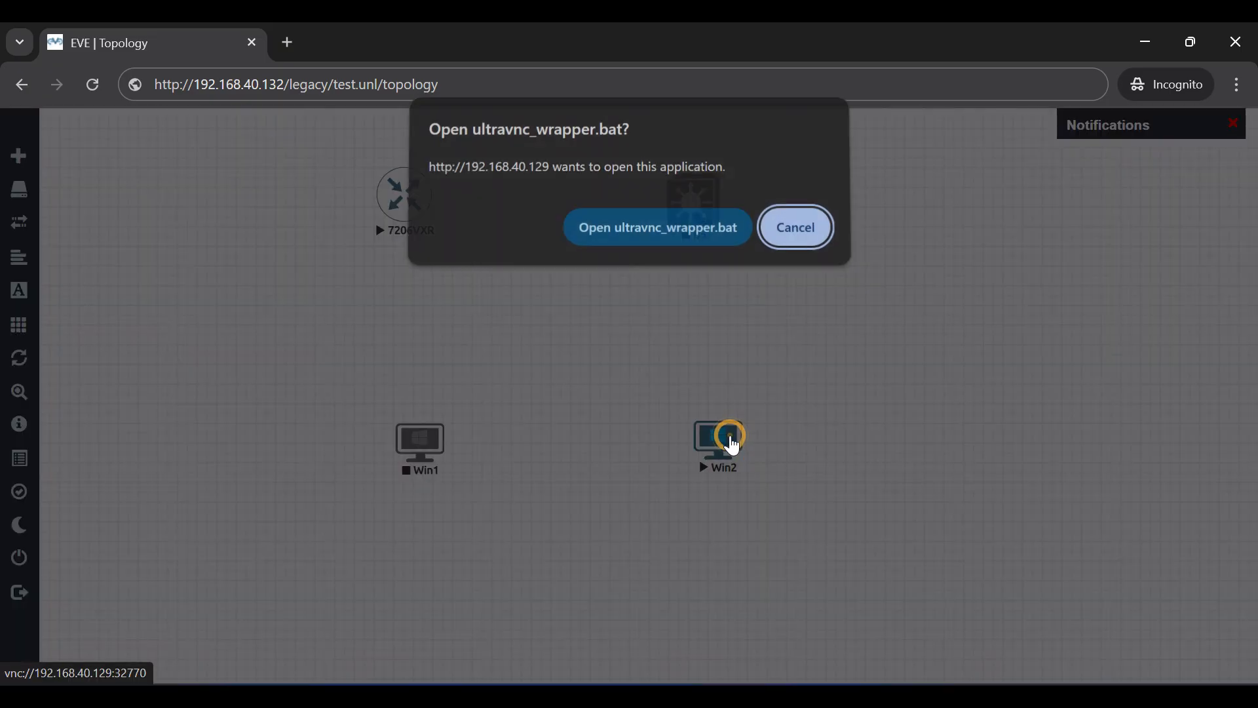
left_click(703, 239)
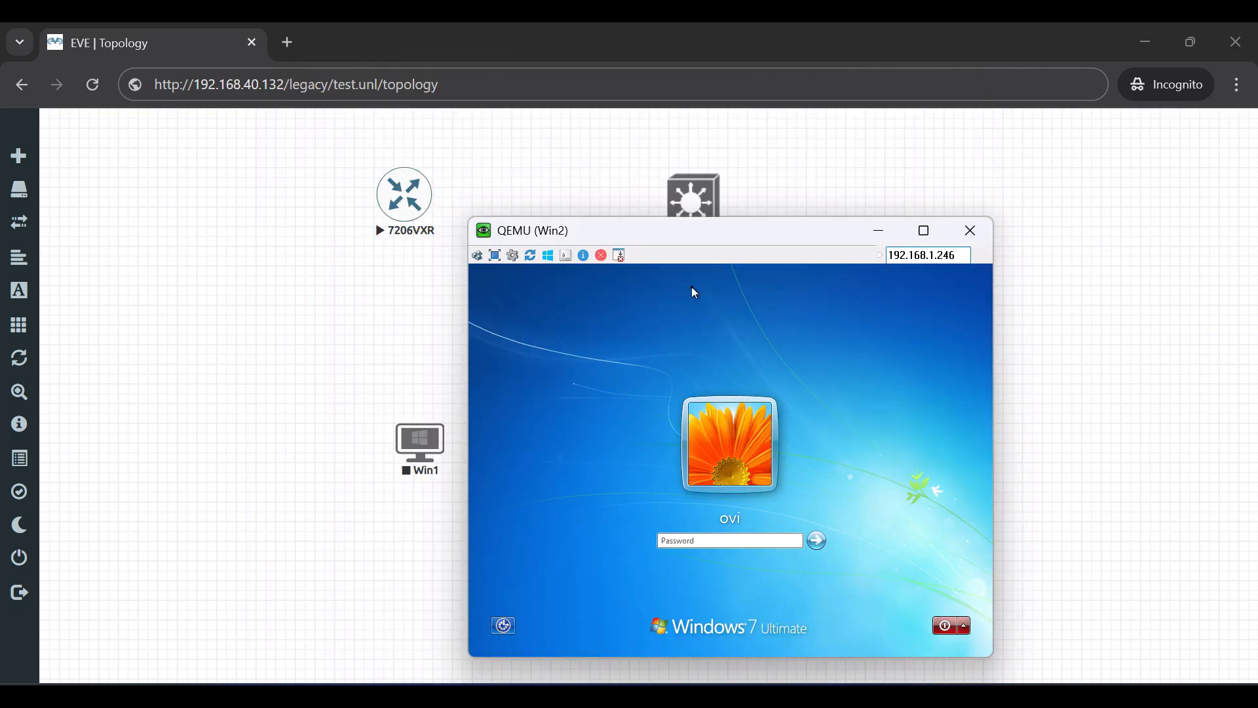
- Sign in to Win2's Windows 7 desktop with the account password, then close the leftover R3 console
left_click_drag(709, 247, 723, 196)
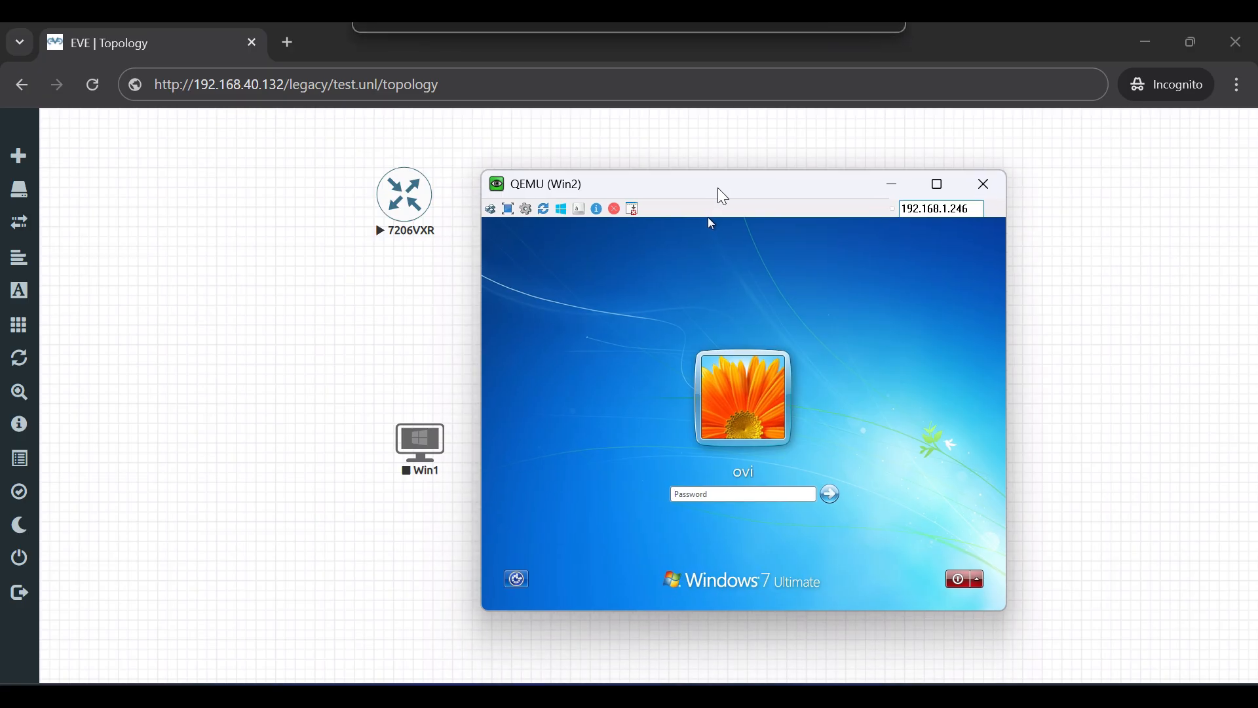
type("•••")
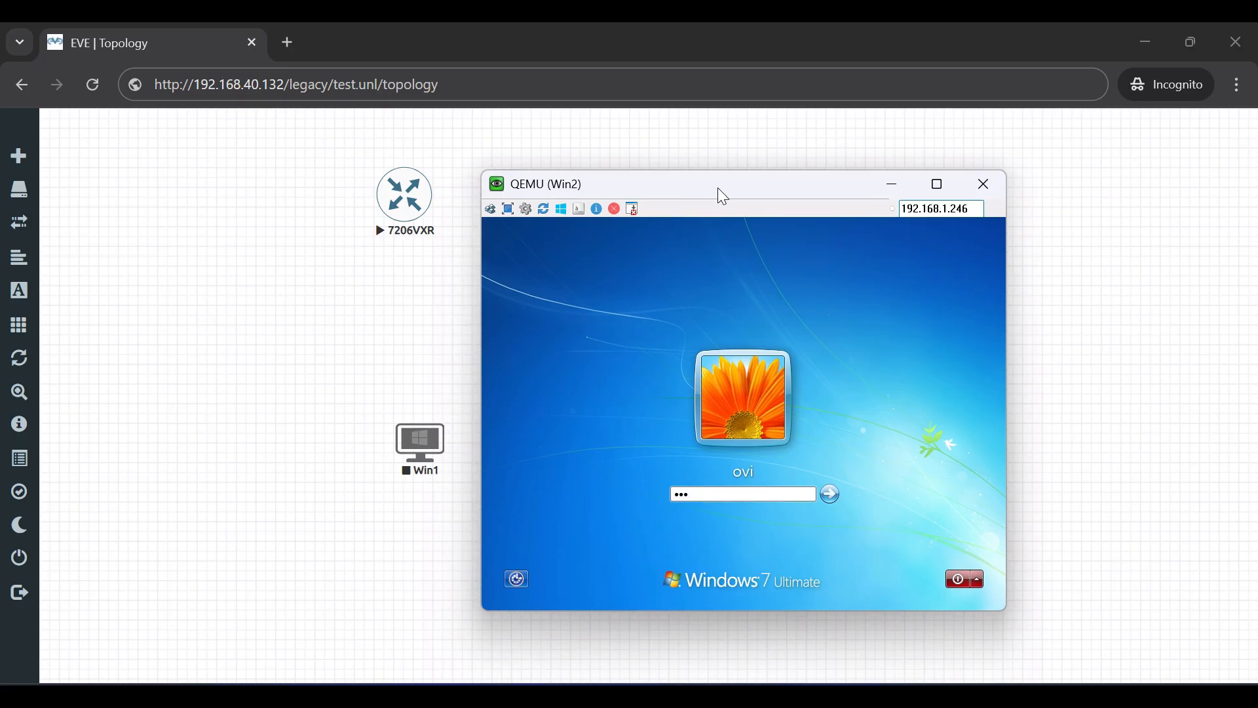
key("Return")
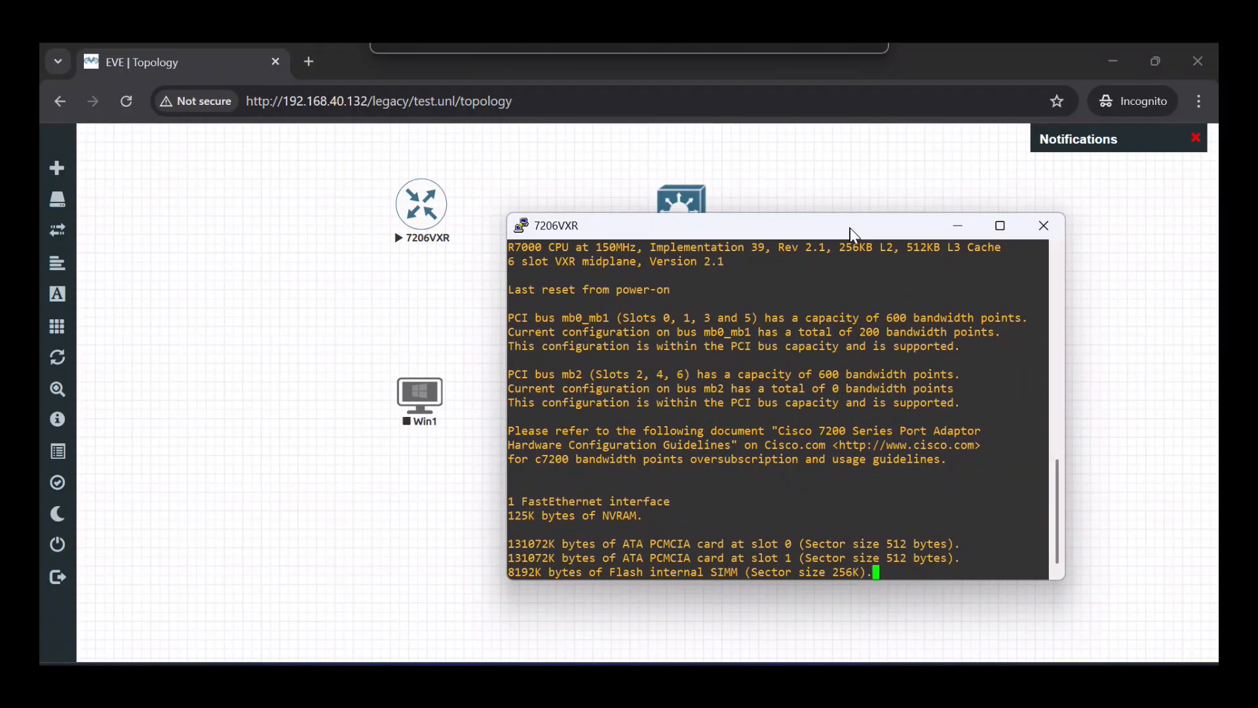
left_click_drag(850, 227, 918, 278)
left_click(1118, 272)
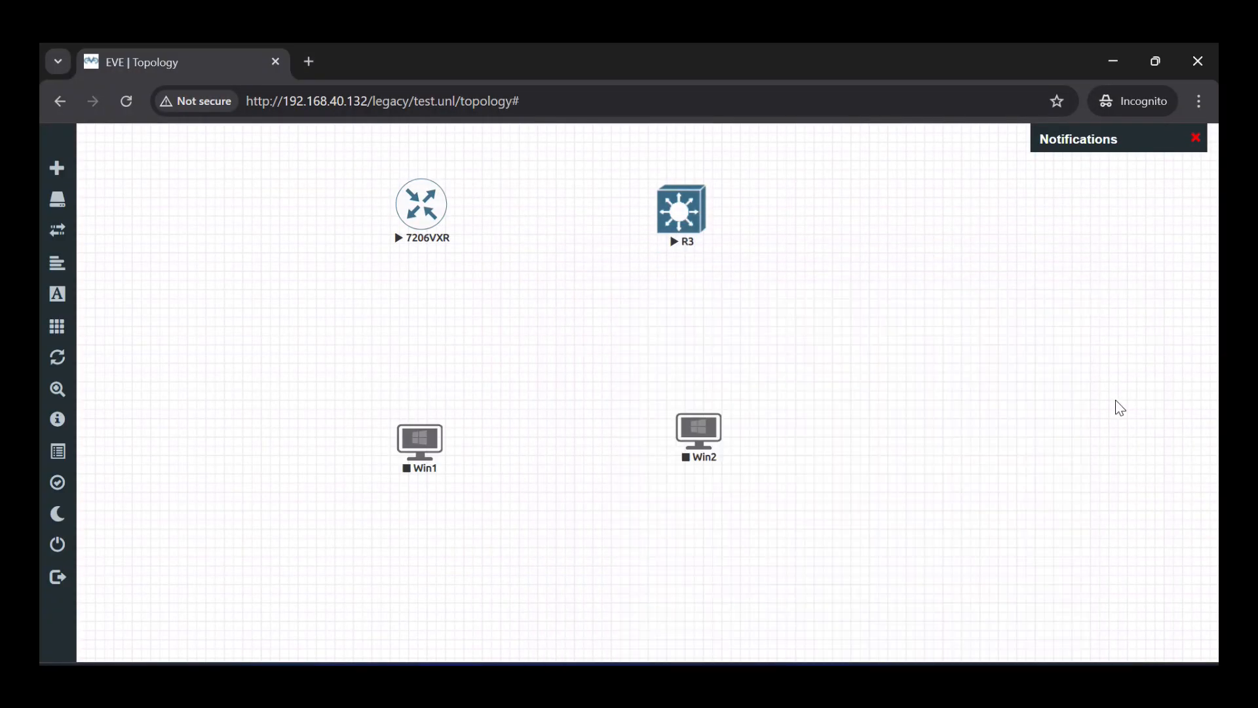